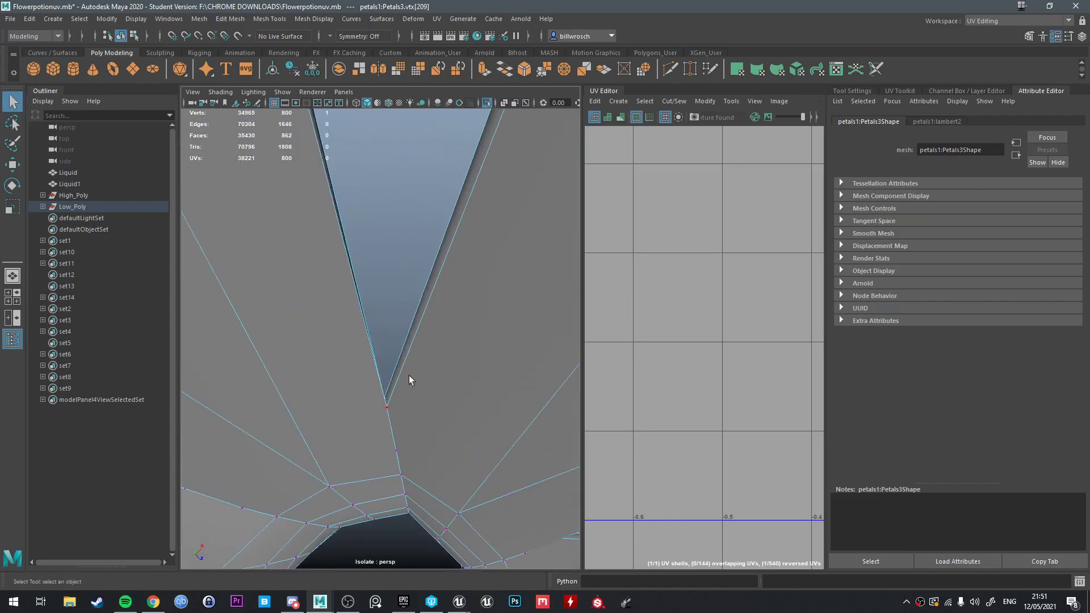
# Select the border edge loop where two neighbouring petals meet and examine the gap at the base of the petals mesh.
pyautogui.moveTo(414, 375); pyautogui.dragTo(413, 261, button='right')
pyautogui.doubleClick(411, 391)
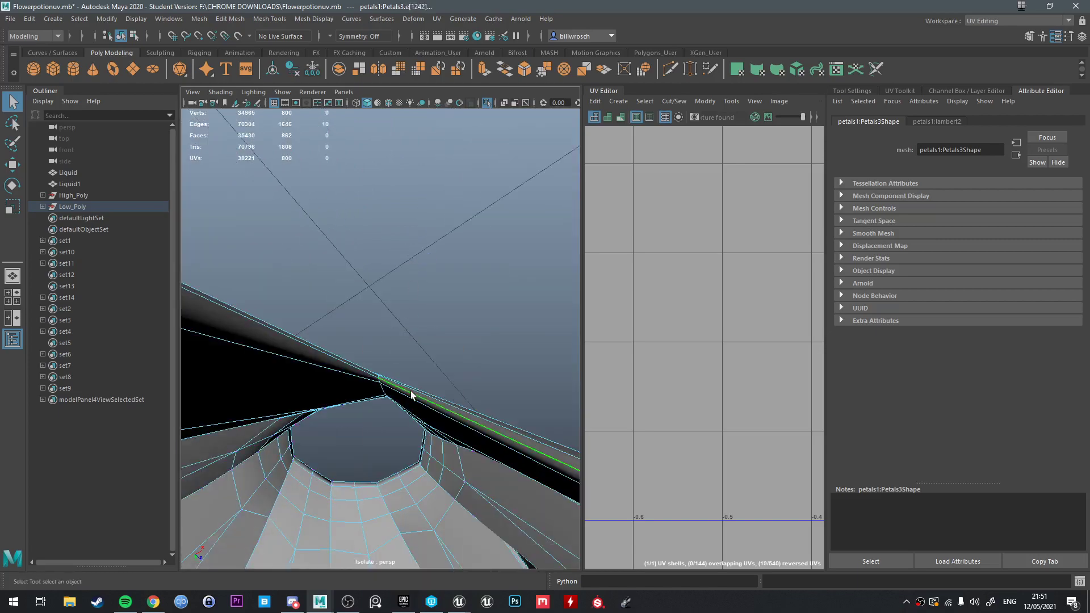
pyautogui.keyDown('alt'); pyautogui.moveTo(411, 390); pyautogui.dragTo(406, 280); pyautogui.keyUp('alt')
pyautogui.press('1')
pyautogui.scroll(-5, 393, 253)
pyautogui.scroll(5, 389, 340)
pyautogui.scroll(-5, 407, 281)
# Select all vertices of the petals mesh and merge them with a distance threshold of 0.01.
pyautogui.moveTo(360, 250); pyautogui.dragTo(294, 223, button='right')
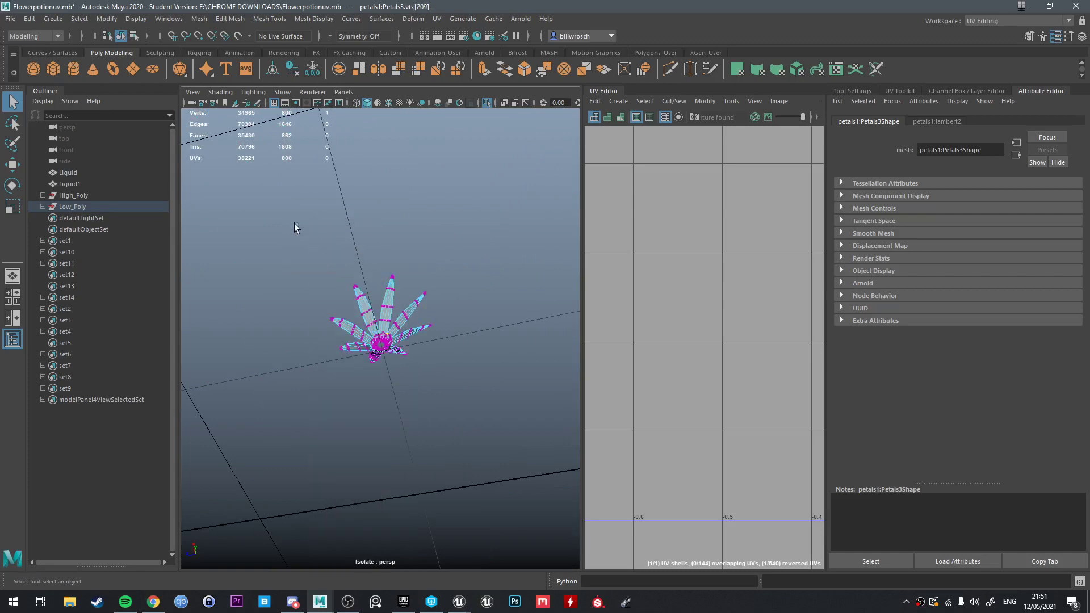
pyautogui.keyDown('alt'); pyautogui.moveTo(418, 357); pyautogui.dragTo(414, 318); pyautogui.keyUp('alt')
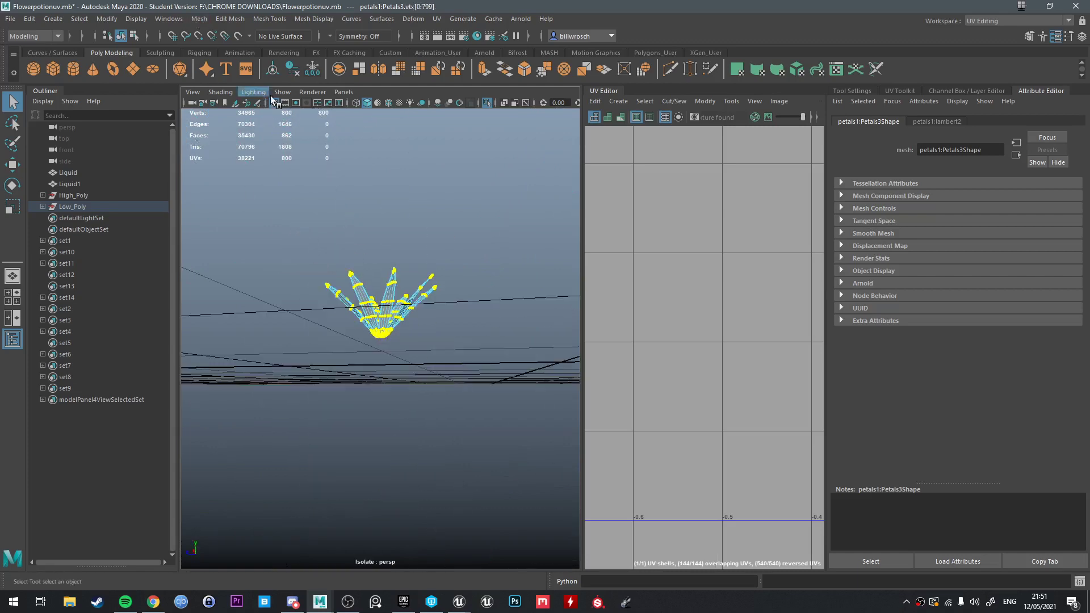
pyautogui.keyDown('alt'); pyautogui.moveTo(407, 174); pyautogui.dragTo(392, 234); pyautogui.keyUp('alt')
pyautogui.scroll(5, 421, 241)
pyautogui.keyDown('alt'); pyautogui.moveTo(345, 174); pyautogui.dragTo(364, 233); pyautogui.keyUp('alt')
pyautogui.keyDown('alt'); pyautogui.moveTo(364, 233); pyautogui.dragTo(355, 202, button='middle'); pyautogui.keyUp('alt')
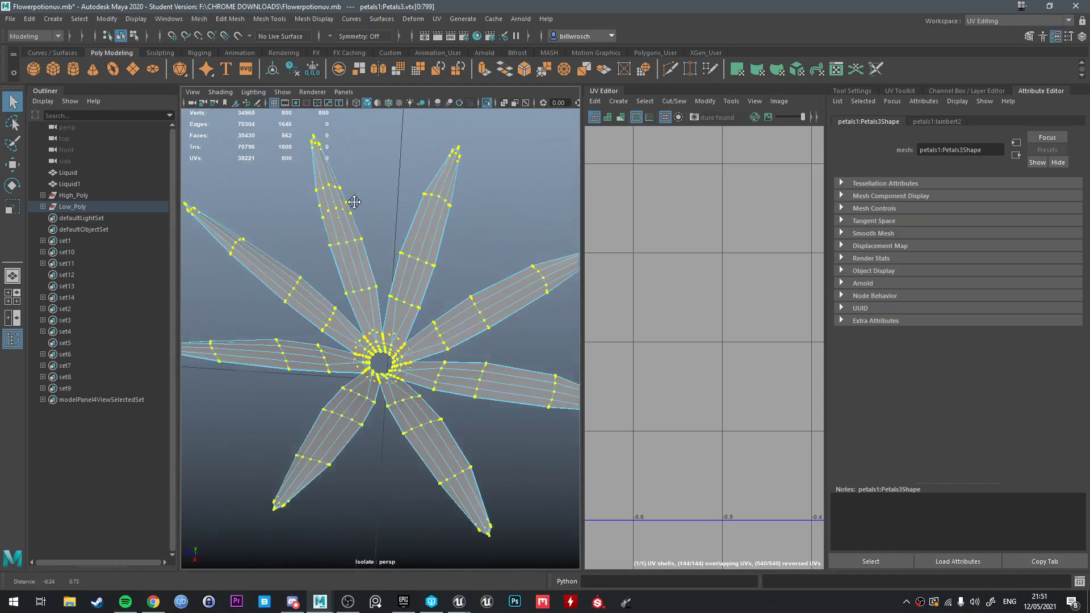
pyautogui.keyDown('alt'); pyautogui.moveTo(354, 202); pyautogui.dragTo(398, 176); pyautogui.keyUp('alt')
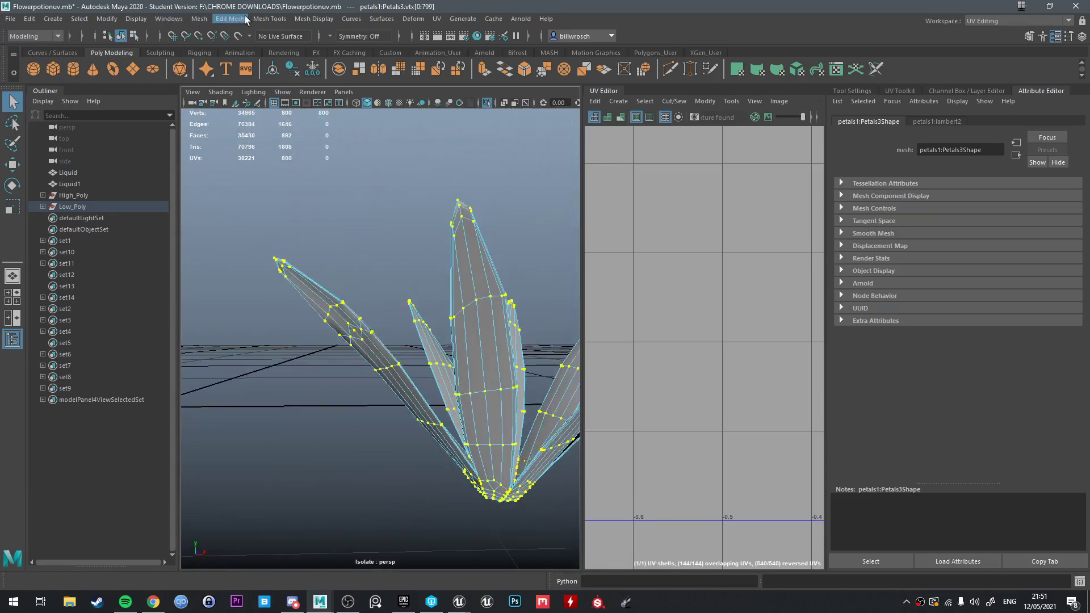
pyautogui.click(230, 19)
pyautogui.click(265, 138)
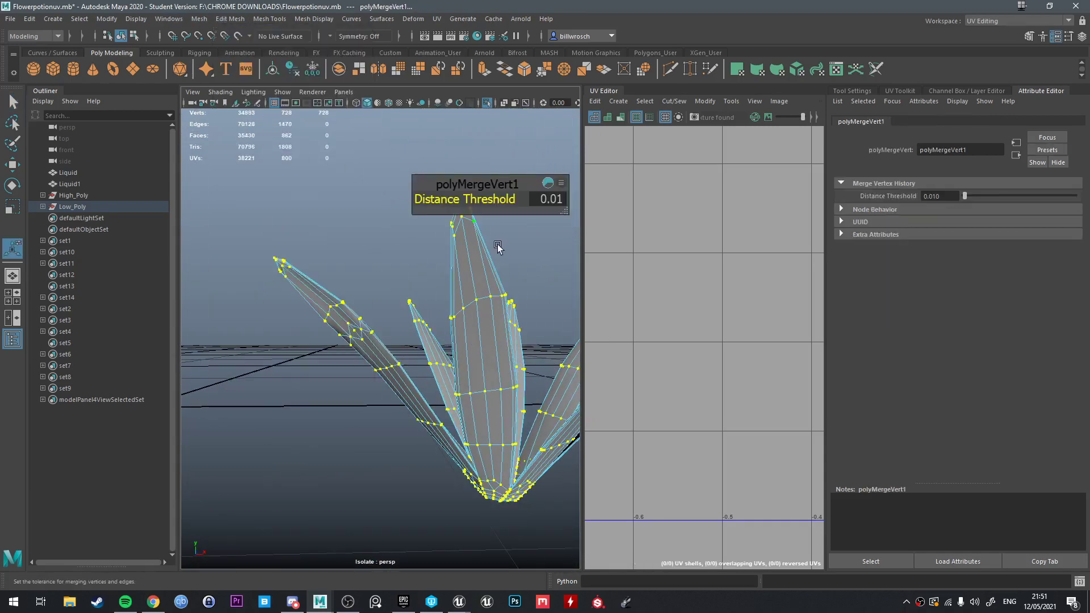
# Examine the edges and faces around the base and underside of the petals mesh for leftover gaps and stray geometry.
pyautogui.keyDown('alt'); pyautogui.moveTo(482, 208); pyautogui.dragTo(507, 325); pyautogui.keyUp('alt')
pyautogui.moveTo(474, 288); pyautogui.dragTo(488, 251, button='right')
pyautogui.keyDown('alt'); pyautogui.moveTo(491, 259); pyautogui.dragTo(396, 307); pyautogui.keyUp('alt')
pyautogui.keyDown('alt'); pyautogui.moveTo(396, 306); pyautogui.dragTo(396, 283, button='middle'); pyautogui.keyUp('alt')
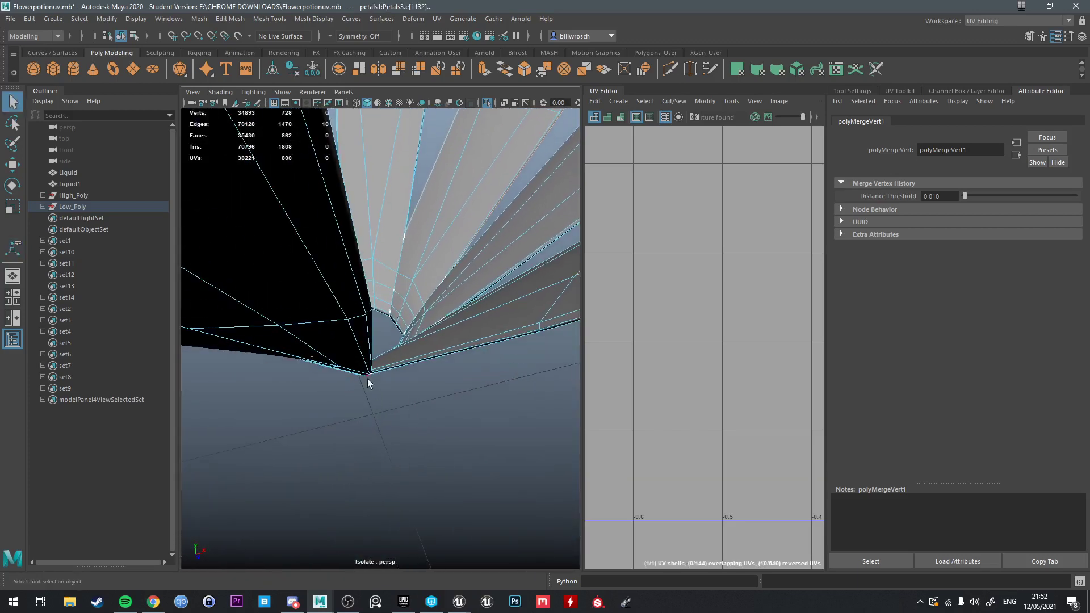
pyautogui.moveTo(369, 375); pyautogui.dragTo(375, 263, button='right')
pyautogui.keyDown('alt'); pyautogui.moveTo(480, 332); pyautogui.dragTo(450, 208); pyautogui.keyUp('alt')
pyautogui.click(471, 192)
pyautogui.press('f')
pyautogui.keyDown('alt'); pyautogui.moveTo(410, 257); pyautogui.dragTo(359, 258); pyautogui.keyUp('alt')
pyautogui.keyDown('alt'); pyautogui.moveTo(359, 258); pyautogui.dragTo(453, 302, button='middle'); pyautogui.keyUp('alt')
pyautogui.click(464, 291)
pyautogui.keyDown('alt'); pyautogui.moveTo(464, 291); pyautogui.dragTo(420, 364); pyautogui.keyUp('alt')
pyautogui.keyDown('alt'); pyautogui.moveTo(419, 414); pyautogui.dragTo(406, 241, button='middle'); pyautogui.keyUp('alt')
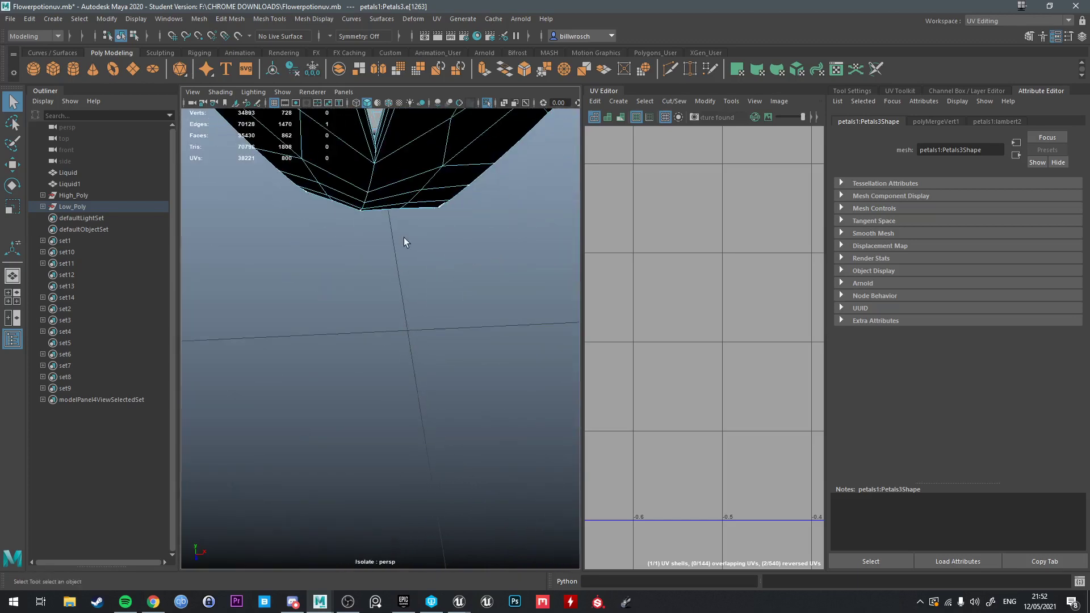
pyautogui.keyDown('alt'); pyautogui.moveTo(405, 187); pyautogui.dragTo(406, 291, button='middle'); pyautogui.keyUp('alt')
pyautogui.moveTo(407, 291)
pyautogui.keyDown('alt'); pyautogui.mouseDown(button='right')
pyautogui.moveTo(401, 255)
pyautogui.moveTo(396, 309)
pyautogui.mouseUp(button='right'); pyautogui.keyUp('alt')
pyautogui.keyDown('alt'); pyautogui.moveTo(426, 307); pyautogui.dragTo(511, 341); pyautogui.keyUp('alt')
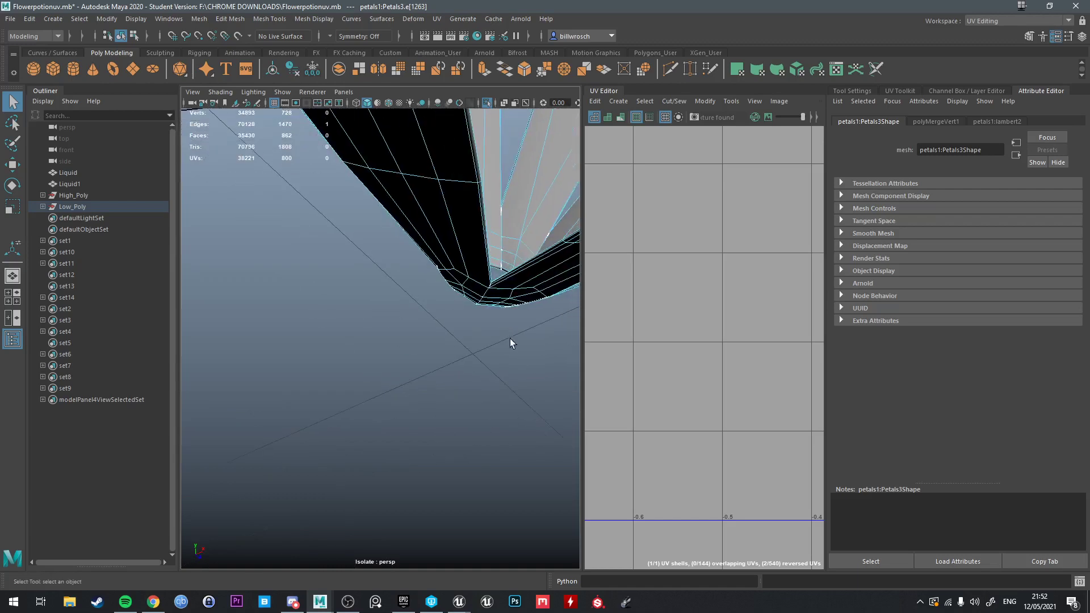
pyautogui.moveTo(502, 273); pyautogui.dragTo(498, 308, button='right')
pyautogui.click(491, 300)
pyautogui.scroll(-15, 482, 315)
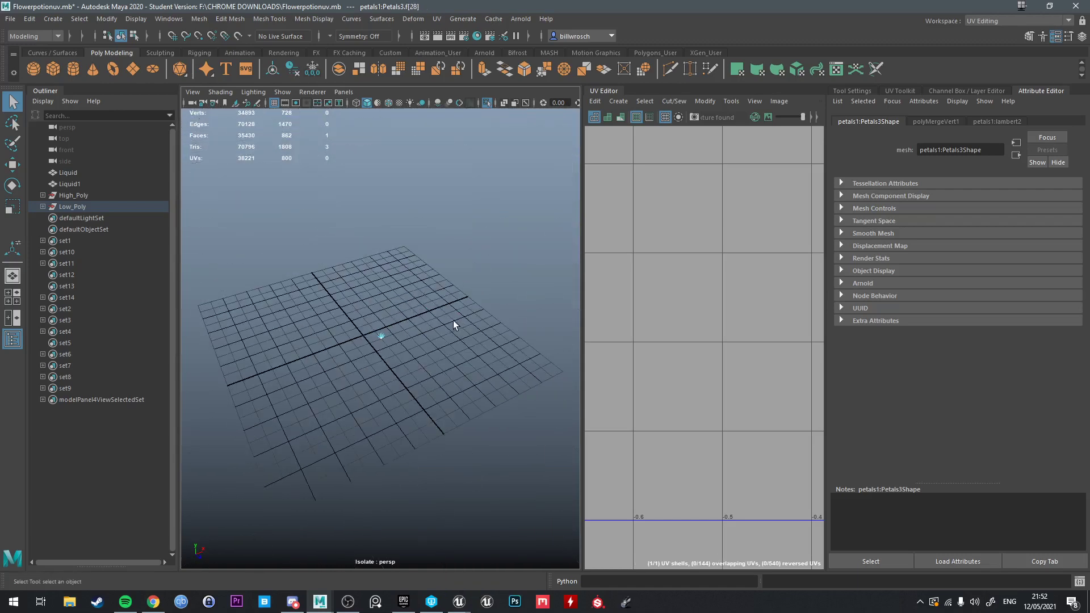
# Show the whole scene and import HumanBody.ma from the Bipeds sculpting base meshes in the Content Browser.
pyautogui.hotkey('ctrl', '1')
pyautogui.scroll(5, 391, 329)
pyautogui.keyDown('alt'); pyautogui.moveTo(379, 335); pyautogui.dragTo(463, 267, button='right'); pyautogui.keyUp('alt')
pyautogui.click(169, 19)
pyautogui.moveTo(199, 127)
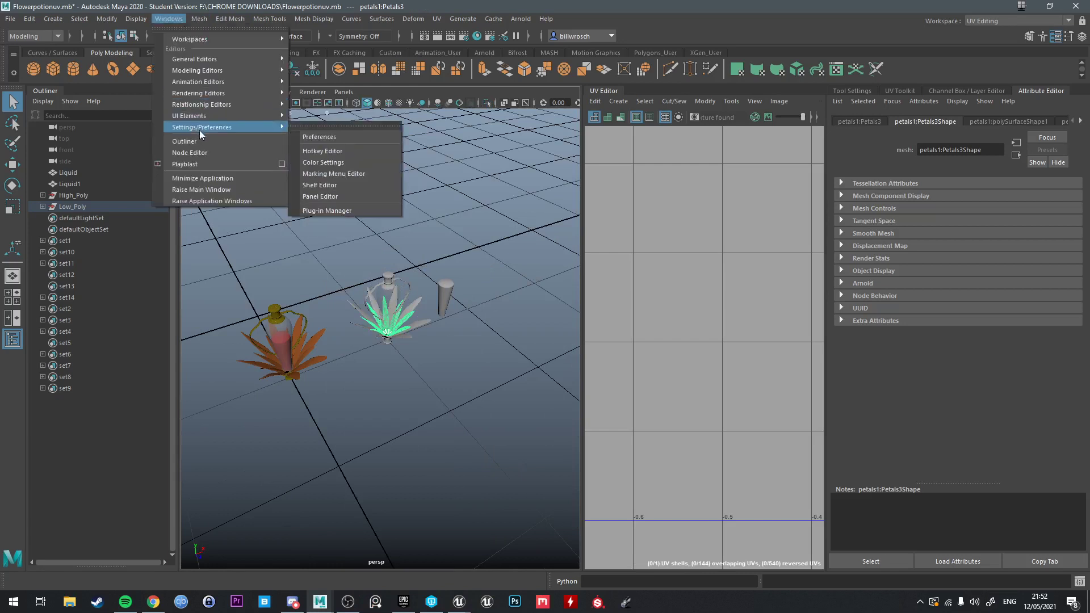
pyautogui.moveTo(201, 60)
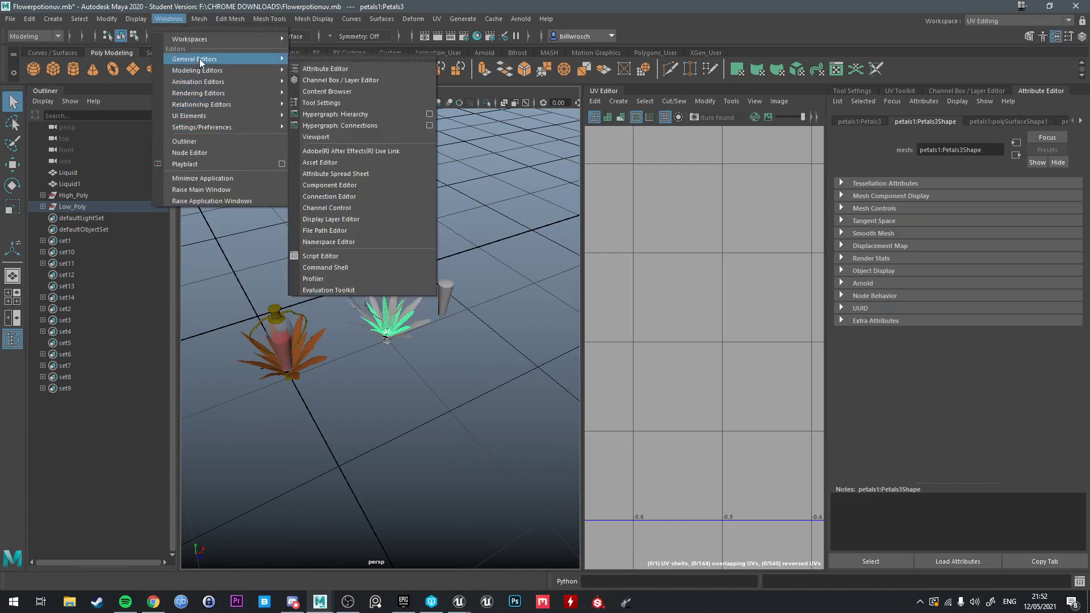
pyautogui.click(328, 92)
pyautogui.doubleClick(592, 307)
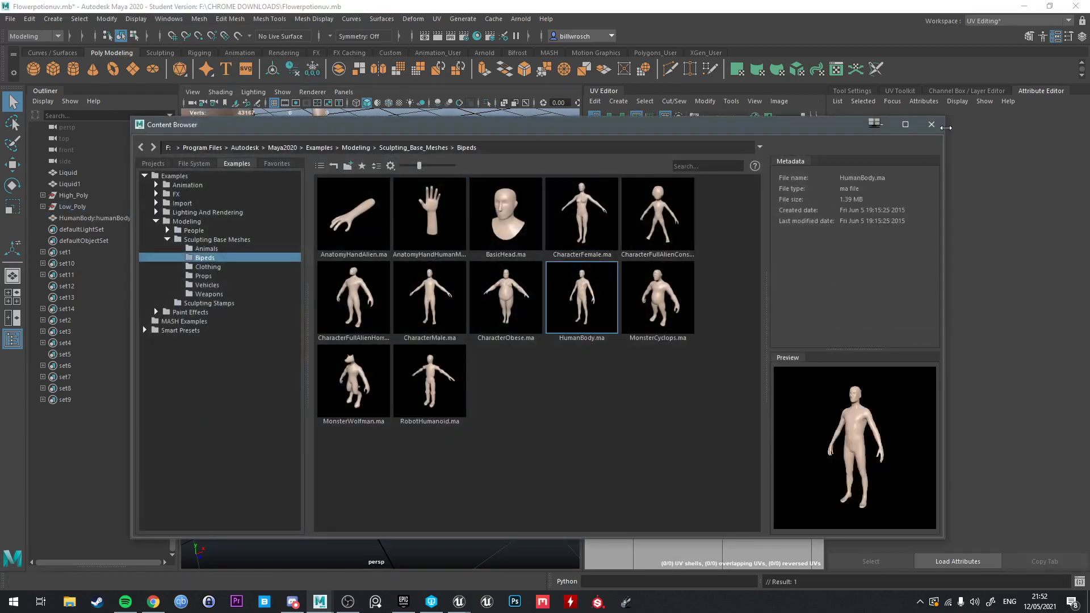
pyautogui.click(932, 125)
# Delete the imported human body mesh from the scene.
pyautogui.scroll(-8, 488, 323)
pyautogui.keyDown('alt'); pyautogui.moveTo(406, 309); pyautogui.dragTo(369, 290); pyautogui.keyUp('alt')
pyautogui.click(354, 278)
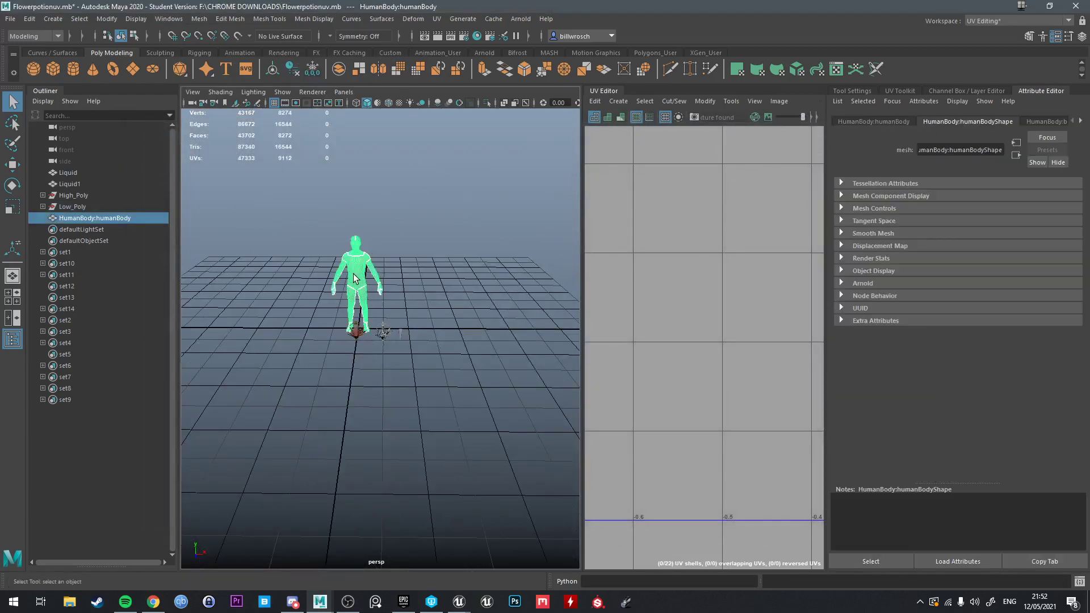
pyautogui.press('Delete')
# Select the low-poly petals mesh and isolate it in the viewport.
pyautogui.press('f')
pyautogui.click(398, 317)
pyautogui.press('f')
pyautogui.scroll(3, 388, 288)
pyautogui.moveTo(389, 365)
pyautogui.keyDown('alt'); pyautogui.mouseDown()
pyautogui.moveTo(388, 289)
pyautogui.moveTo(410, 370)
pyautogui.mouseUp(); pyautogui.keyUp('alt')
pyautogui.click(451, 428)
pyautogui.hotkey('ctrl', '1')
# Examine the hidden faces inside the junction between neighbouring petals near the centre hole.
pyautogui.keyDown('alt'); pyautogui.moveTo(437, 426); pyautogui.dragTo(398, 218); pyautogui.keyUp('alt')
pyautogui.moveTo(422, 495); pyautogui.dragTo(367, 325, button='right')
pyautogui.click(370, 433)
pyautogui.keyDown('alt'); pyautogui.moveTo(370, 437); pyautogui.dragTo(409, 382); pyautogui.keyUp('alt')
pyautogui.moveTo(301, 289); pyautogui.dragTo(303, 335, button='right')
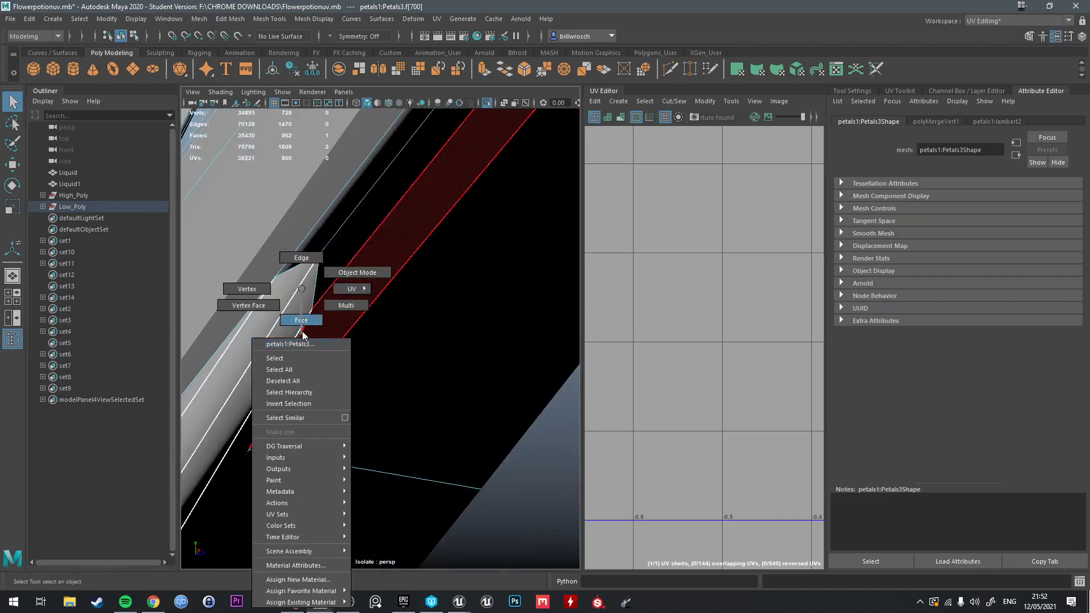
pyautogui.click(292, 324)
pyautogui.press('f')
pyautogui.moveTo(292, 324)
pyautogui.keyDown('alt'); pyautogui.mouseDown()
pyautogui.moveTo(305, 327)
pyautogui.moveTo(285, 323)
pyautogui.mouseUp(); pyautogui.keyUp('alt')
pyautogui.keyDown('alt'); pyautogui.moveTo(287, 341); pyautogui.dragTo(328, 307, button='middle'); pyautogui.keyUp('alt')
pyautogui.keyDown('alt'); pyautogui.moveTo(361, 325); pyautogui.dragTo(380, 339); pyautogui.keyUp('alt')
pyautogui.moveTo(380, 339); pyautogui.dragTo(447, 274, button='right')
pyautogui.keyDown('alt'); pyautogui.moveTo(363, 335); pyautogui.dragTo(417, 322); pyautogui.keyUp('alt')
pyautogui.moveTo(417, 322); pyautogui.dragTo(371, 305, button='right')
pyautogui.keyDown('alt'); pyautogui.moveTo(357, 314); pyautogui.dragTo(382, 342); pyautogui.keyUp('alt')
pyautogui.keyDown('alt'); pyautogui.moveTo(382, 341); pyautogui.dragTo(372, 327, button='middle'); pyautogui.keyUp('alt')
pyautogui.keyDown('alt'); pyautogui.moveTo(372, 328); pyautogui.dragTo(451, 391); pyautogui.keyUp('alt')
pyautogui.moveTo(450, 391)
pyautogui.keyDown('alt'); pyautogui.mouseDown(button='middle')
pyautogui.moveTo(401, 365)
pyautogui.moveTo(448, 371)
pyautogui.mouseUp(button='middle'); pyautogui.keyUp('alt')
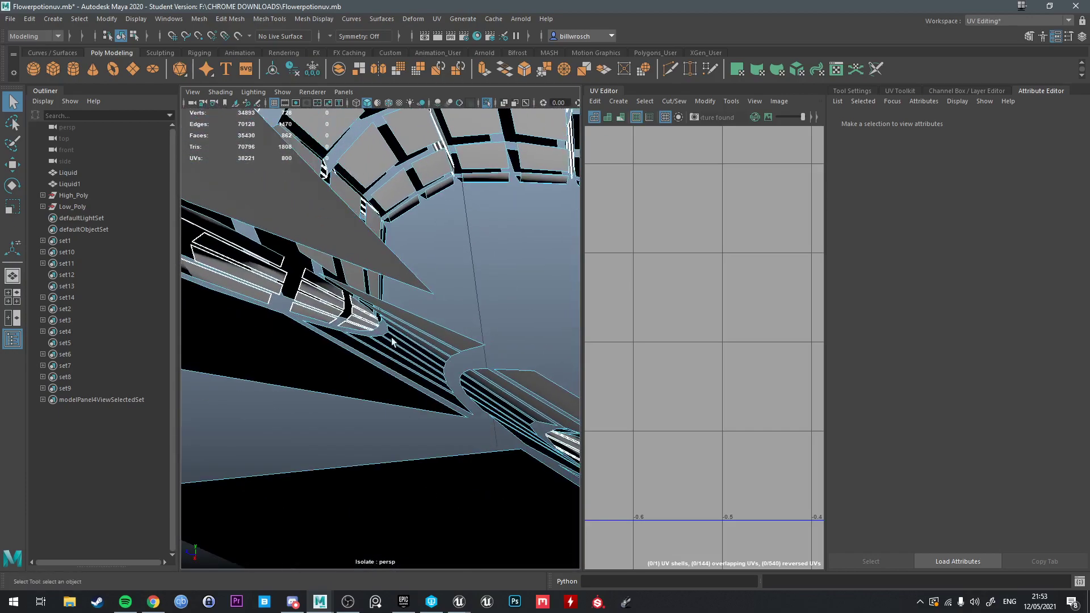
# Delete the two hidden face strips inside the junction between neighbouring petals near the base.
pyautogui.moveTo(299, 289); pyautogui.dragTo(300, 318, button='right')
pyautogui.click(306, 301)
pyautogui.keyDown('alt'); pyautogui.moveTo(313, 298); pyautogui.dragTo(322, 292, button='middle'); pyautogui.keyUp('alt')
pyautogui.scroll(-4, 321, 293)
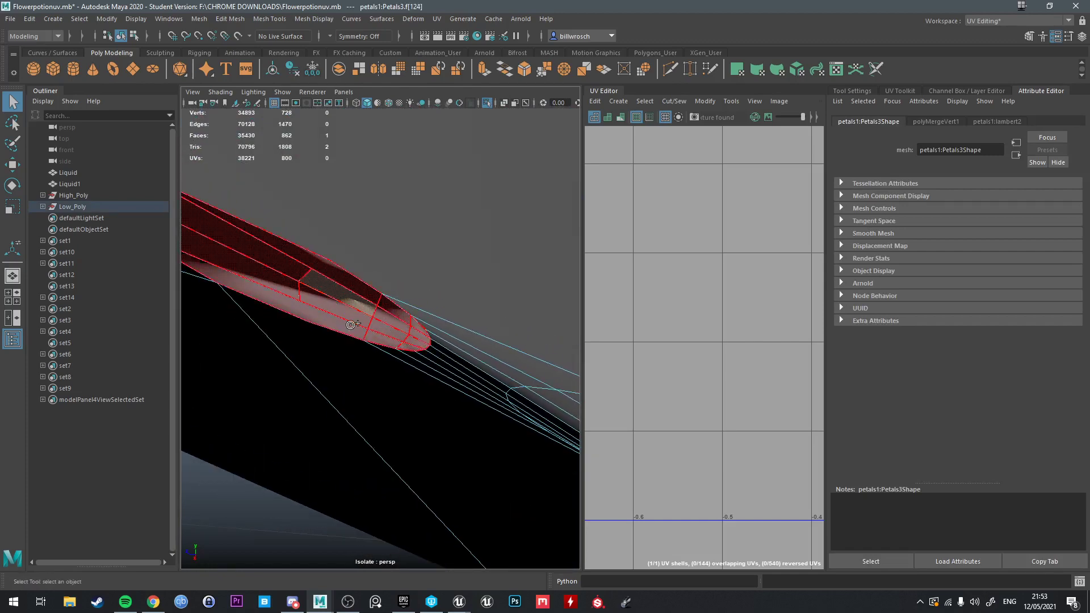
pyautogui.keyDown('shift'); pyautogui.doubleClick(334, 318); pyautogui.keyUp('shift')
pyautogui.keyDown('alt'); pyautogui.moveTo(302, 298); pyautogui.dragTo(317, 307, button='middle'); pyautogui.keyUp('alt')
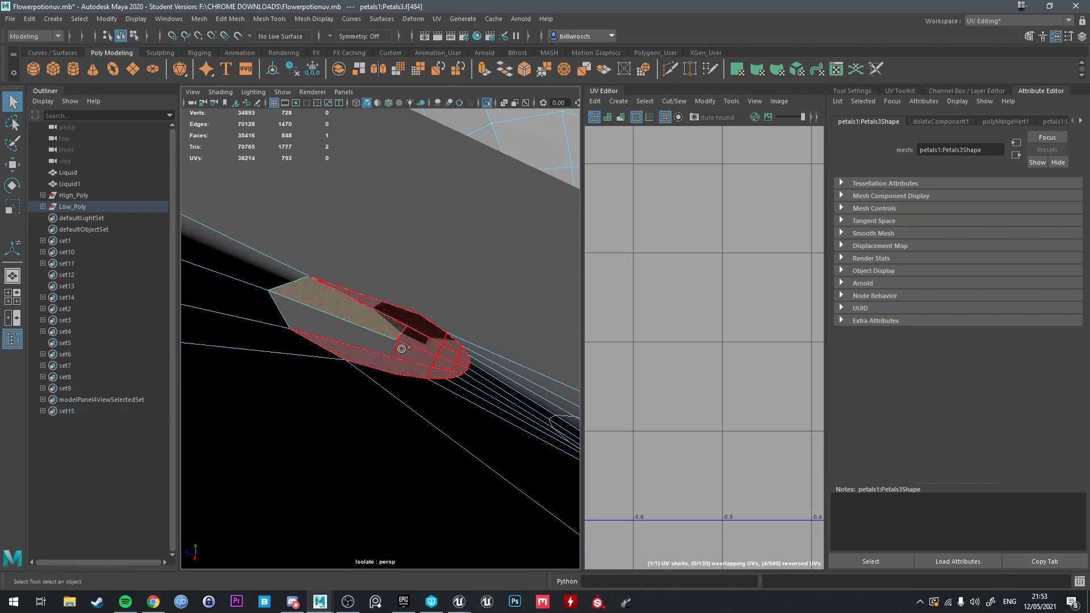
# Merge the vertices along the seam between two petals at the centre hole with a distance threshold of 0.01.
pyautogui.keyDown('alt'); pyautogui.moveTo(357, 327); pyautogui.dragTo(499, 297); pyautogui.keyUp('alt')
pyautogui.moveTo(392, 290); pyautogui.dragTo(354, 294, button='right')
pyautogui.keyDown('alt'); pyautogui.moveTo(359, 294); pyautogui.dragTo(389, 295); pyautogui.keyUp('alt')
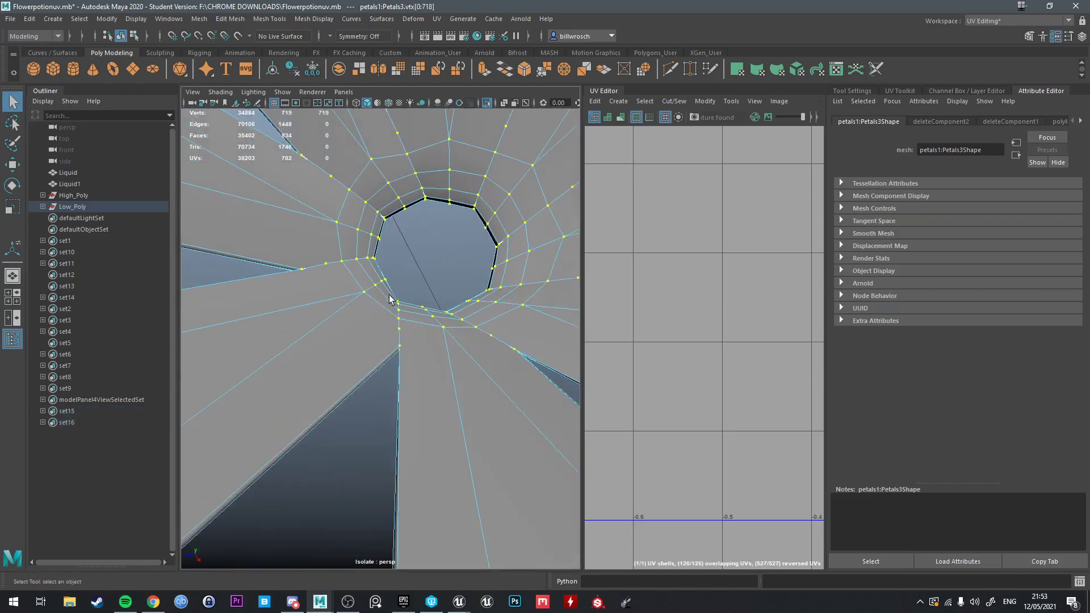
pyautogui.moveTo(421, 383); pyautogui.dragTo(421, 384)
pyautogui.moveTo(421, 384)
pyautogui.keyDown('alt'); pyautogui.mouseDown()
pyautogui.moveTo(427, 332)
pyautogui.moveTo(404, 284)
pyautogui.moveTo(416, 383)
pyautogui.mouseUp(); pyautogui.keyUp('alt')
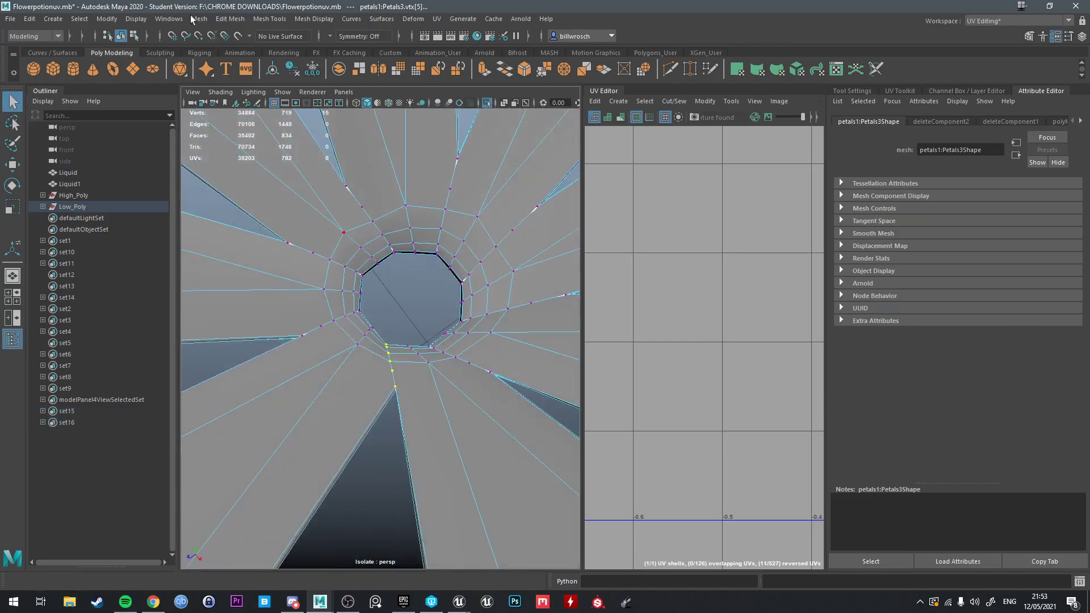
pyautogui.click(221, 19)
pyautogui.click(248, 138)
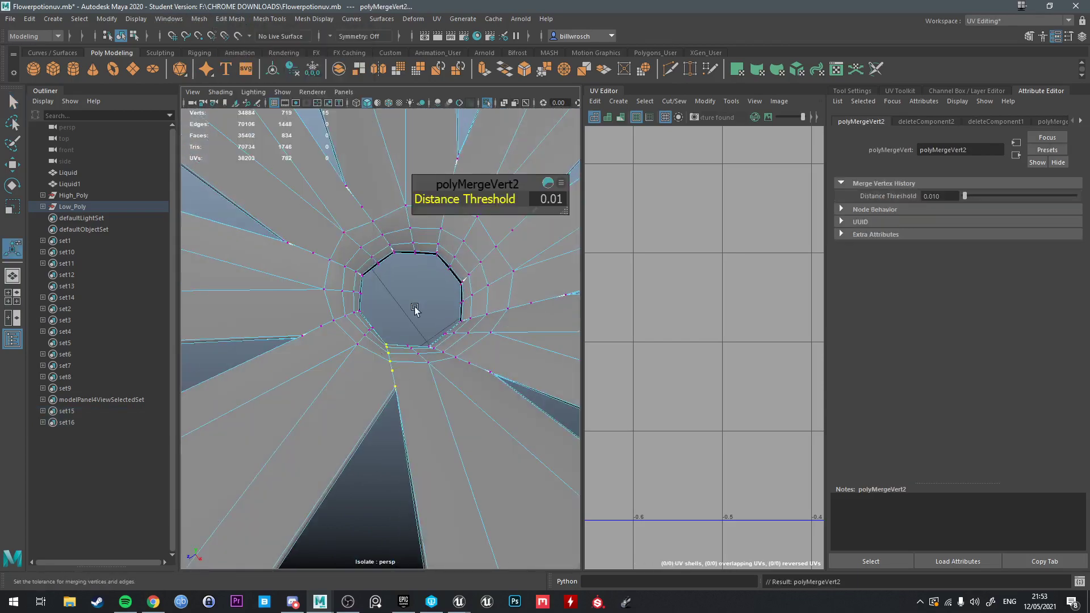
# Select the border edge loop between the two petals to check the merged seam.
pyautogui.moveTo(418, 309)
pyautogui.keyDown('alt'); pyautogui.mouseDown()
pyautogui.moveTo(414, 280)
pyautogui.moveTo(397, 292)
pyautogui.moveTo(400, 314)
pyautogui.moveTo(419, 319)
pyautogui.mouseUp(); pyautogui.keyUp('alt')
pyautogui.doubleClick(401, 314)
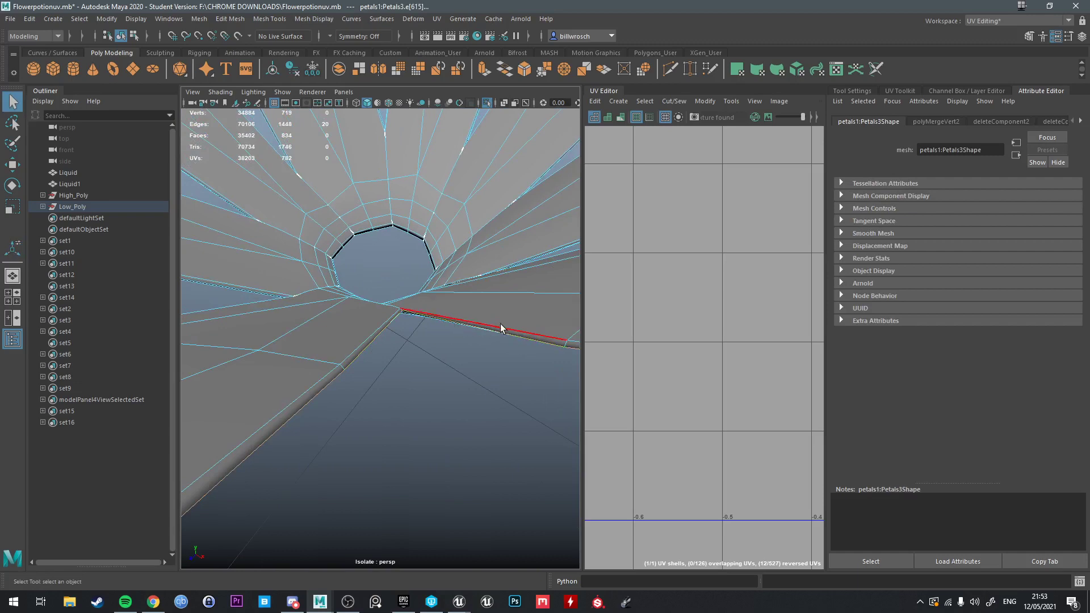
pyautogui.keyDown('alt'); pyautogui.moveTo(500, 329); pyautogui.dragTo(369, 316); pyautogui.keyUp('alt')
# Switch to face selection and select the rings of faces around the centre hole of the petals.
pyautogui.moveTo(364, 289); pyautogui.dragTo(356, 324, button='right')
pyautogui.keyDown('alt'); pyautogui.moveTo(369, 332); pyautogui.dragTo(421, 313); pyautogui.keyUp('alt')
pyautogui.scroll(-5, 416, 335)
pyautogui.keyDown('alt'); pyautogui.moveTo(421, 312); pyautogui.dragTo(421, 336, button='middle'); pyautogui.keyUp('alt')
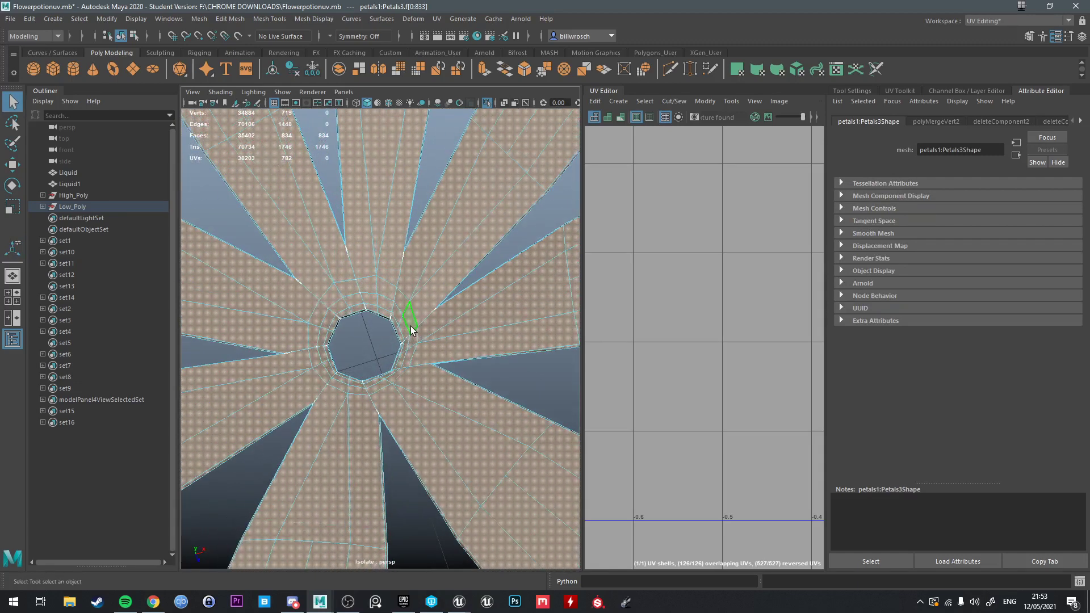
pyautogui.keyDown('alt'); pyautogui.moveTo(412, 329); pyautogui.dragTo(346, 318); pyautogui.keyUp('alt')
pyautogui.click(391, 292)
pyautogui.keyDown('shift'); pyautogui.doubleClick(405, 307); pyautogui.keyUp('shift')
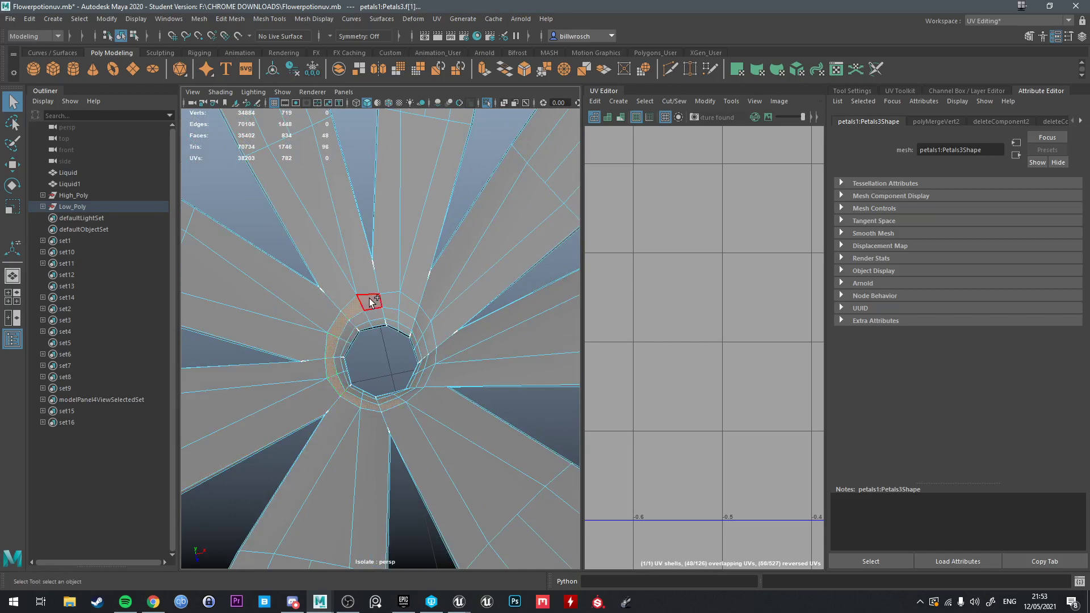
pyautogui.keyDown('shift'); pyautogui.doubleClick(388, 296); pyautogui.keyUp('shift')
pyautogui.keyDown('alt'); pyautogui.moveTo(389, 301); pyautogui.dragTo(403, 312); pyautogui.keyUp('alt')
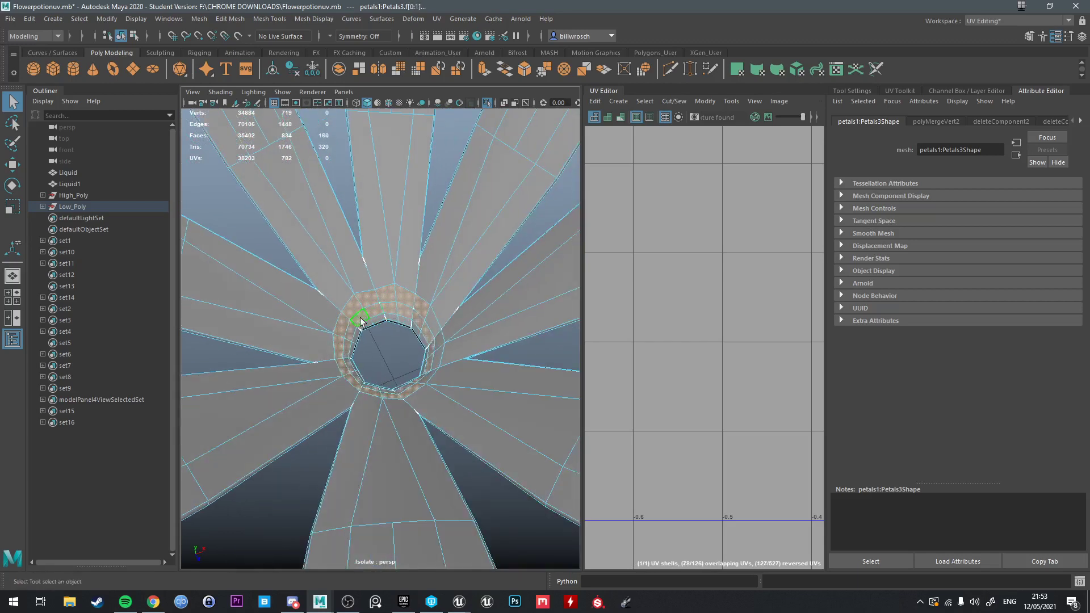
pyautogui.keyDown('shift'); pyautogui.doubleClick(380, 318); pyautogui.keyUp('shift')
pyautogui.scroll(-5, 379, 320)
pyautogui.scroll(6, 379, 326)
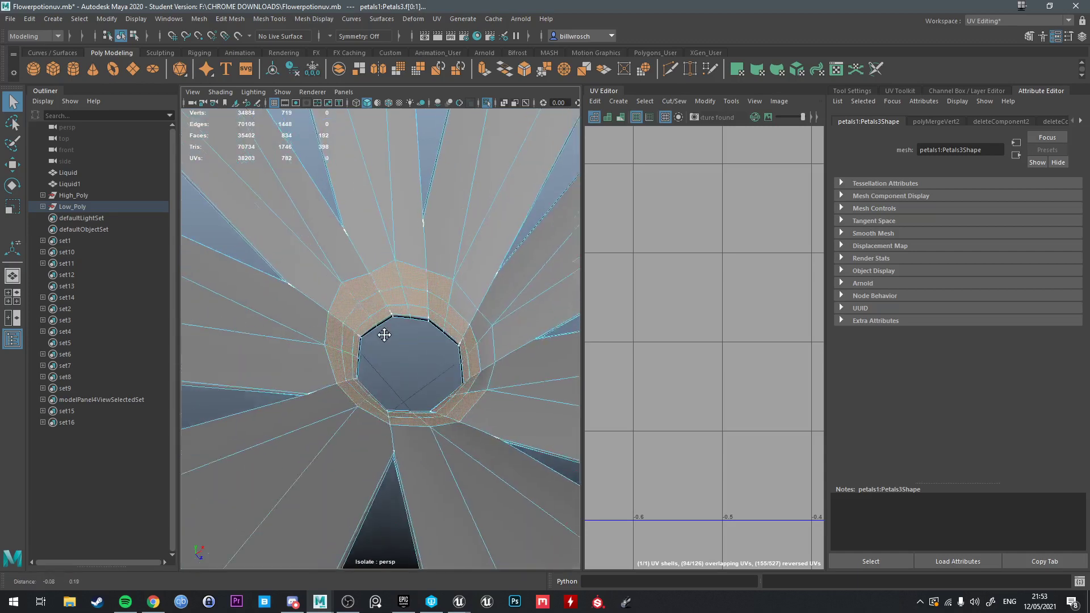
# Add the upper-side faces of each petal to the face selection around the centre hole.
pyautogui.keyDown('alt'); pyautogui.moveTo(380, 331); pyautogui.dragTo(357, 293); pyautogui.keyUp('alt')
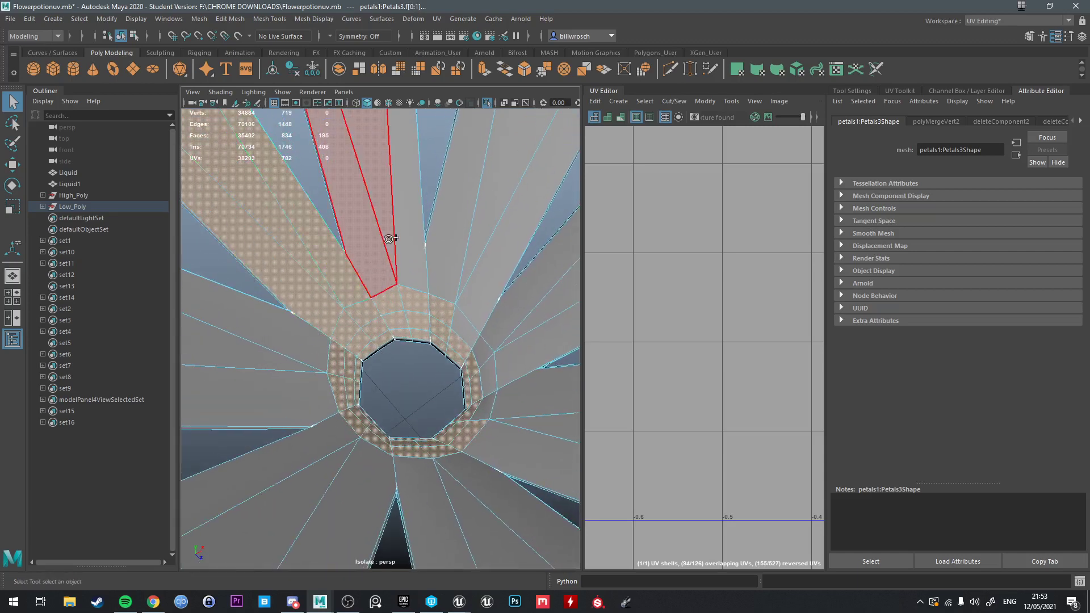
pyautogui.keyDown('shift'); pyautogui.doubleClick(471, 316); pyautogui.keyUp('shift')
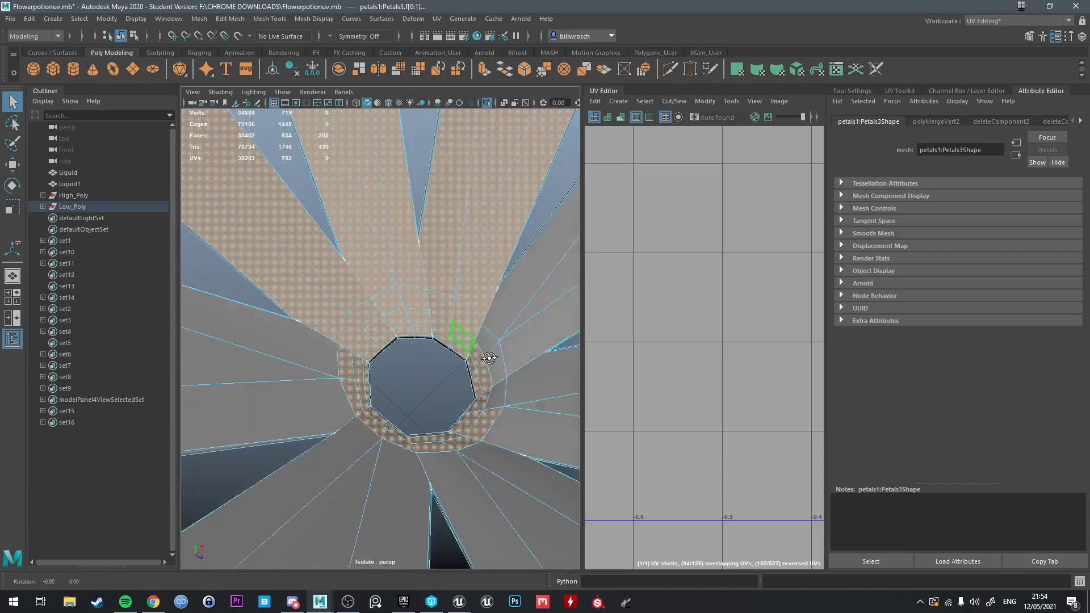
pyautogui.keyDown('alt'); pyautogui.moveTo(471, 316); pyautogui.dragTo(498, 280); pyautogui.keyUp('alt')
pyautogui.keyDown('shift'); pyautogui.doubleClick(481, 294); pyautogui.keyUp('shift')
pyautogui.keyDown('alt'); pyautogui.moveTo(498, 280); pyautogui.dragTo(482, 253); pyautogui.keyUp('alt')
pyautogui.moveTo(482, 253)
pyautogui.keyDown('shift'); pyautogui.mouseDown()
pyautogui.moveTo(487, 280)
pyautogui.moveTo(500, 265)
pyautogui.mouseUp(); pyautogui.keyUp('shift')
pyautogui.keyDown('alt'); pyautogui.moveTo(500, 265); pyautogui.dragTo(474, 230); pyautogui.keyUp('alt')
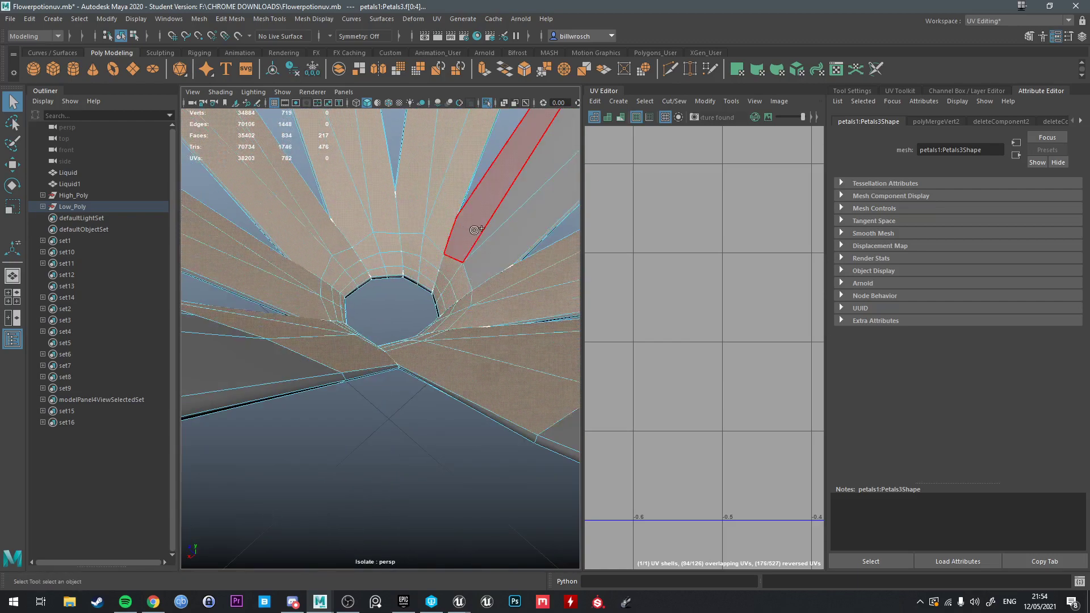
# Invert the face selection and isolate the resulting faces to inspect the seams around the centre hole.
pyautogui.scroll(-10, 460, 251)
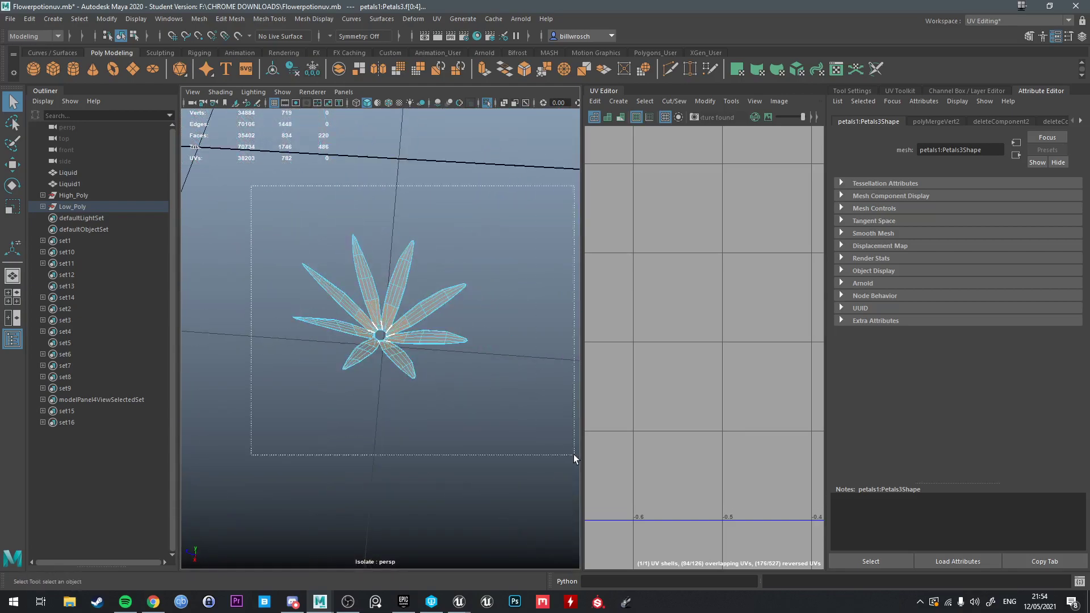
pyautogui.moveTo(574, 459); pyautogui.dragTo(575, 457)
pyautogui.scroll(10, 455, 382)
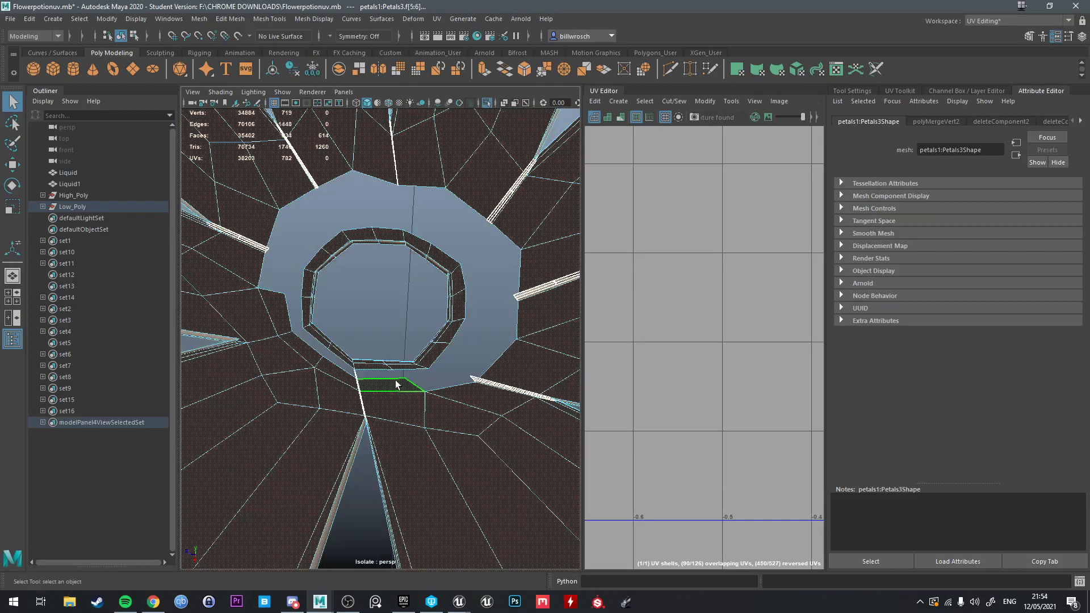
pyautogui.scroll(-6, 398, 369)
pyautogui.scroll(10, 390, 389)
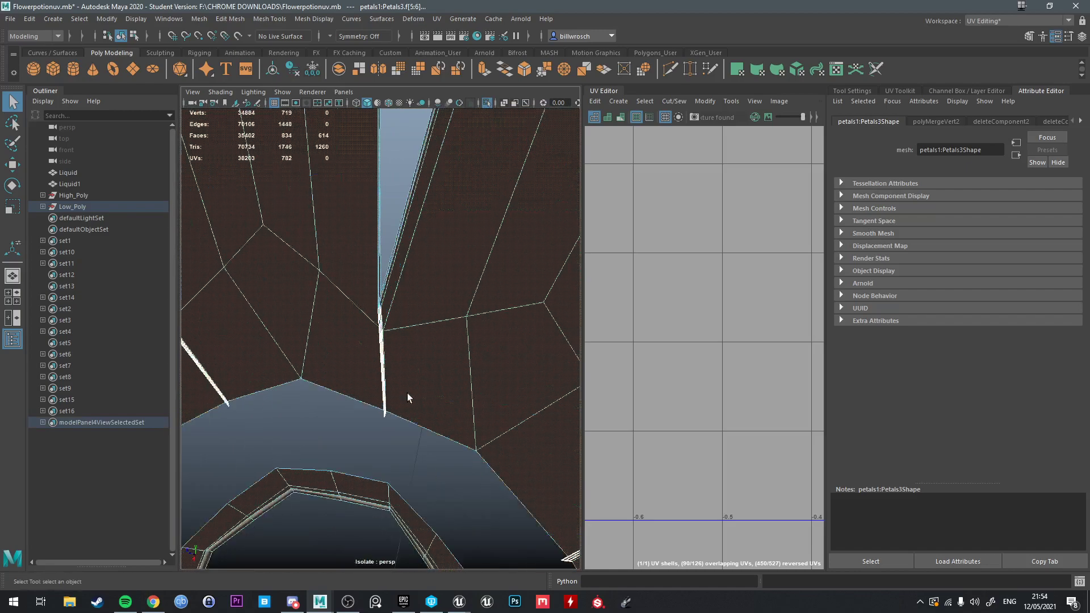
pyautogui.keyDown('alt'); pyautogui.moveTo(407, 397); pyautogui.dragTo(363, 382); pyautogui.keyUp('alt')
pyautogui.scroll(-3, 363, 382)
pyautogui.keyDown('alt'); pyautogui.moveTo(366, 383); pyautogui.dragTo(414, 357, button='middle'); pyautogui.keyUp('alt')
# End the face isolation, return to object mode and isolate the whole petals mesh.
pyautogui.hotkey('ctrl', '1')
pyautogui.keyDown('alt'); pyautogui.moveTo(416, 356); pyautogui.dragTo(434, 474); pyautogui.keyUp('alt')
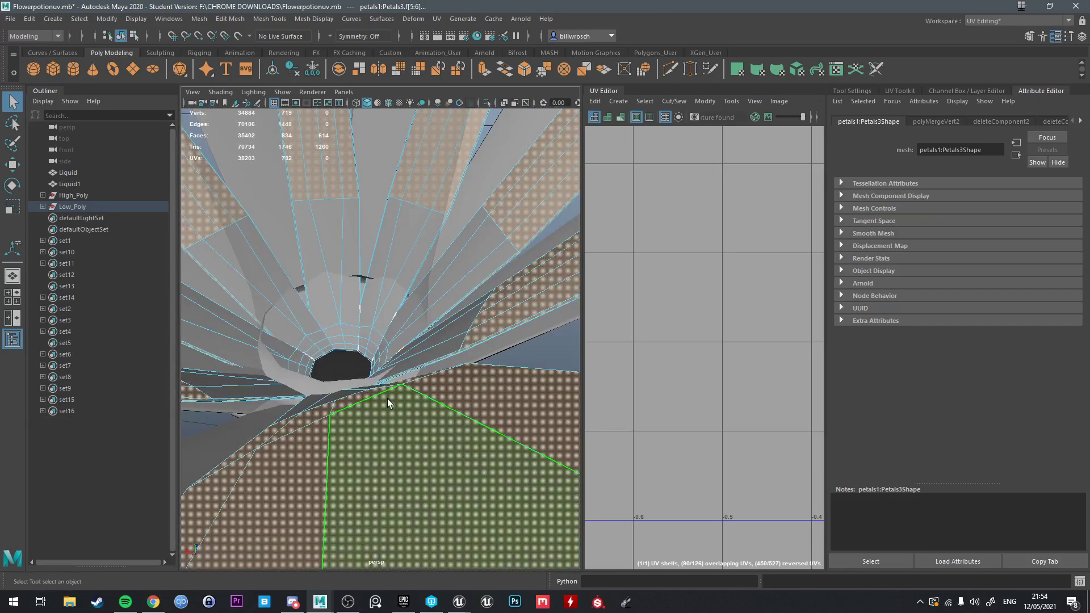
pyautogui.scroll(-5, 417, 355)
pyautogui.moveTo(401, 339); pyautogui.dragTo(437, 298, button='right')
pyautogui.hotkey('ctrl', '1')
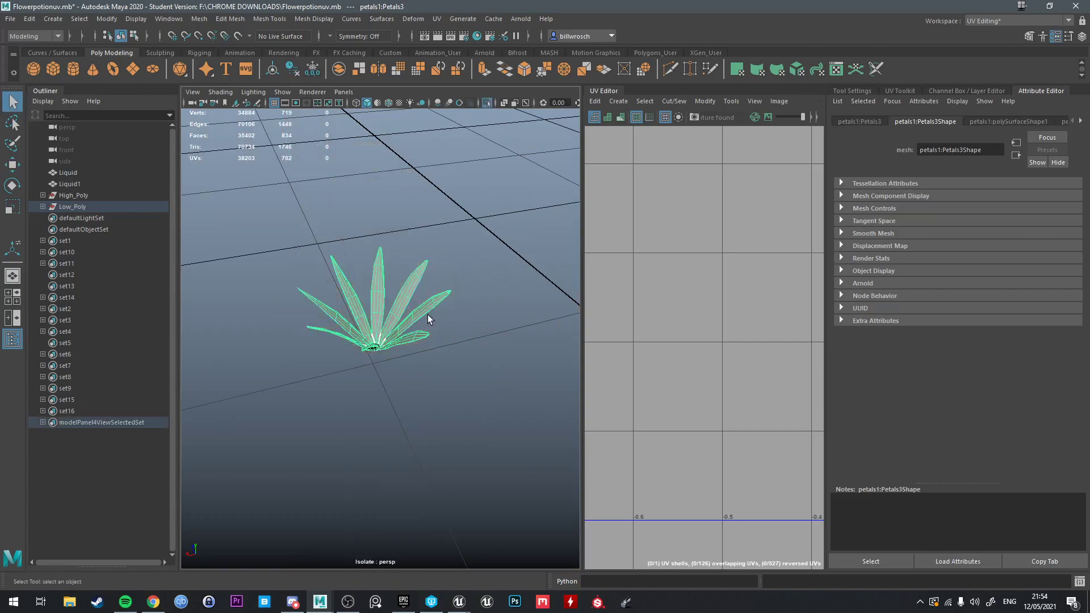
pyautogui.scroll(5, 426, 326)
pyautogui.keyDown('alt'); pyautogui.moveTo(421, 364); pyautogui.dragTo(408, 310); pyautogui.keyUp('alt')
pyautogui.keyDown('alt'); pyautogui.moveTo(408, 310); pyautogui.dragTo(427, 325, button='middle'); pyautogui.keyUp('alt')
pyautogui.keyDown('alt'); pyautogui.moveTo(427, 324); pyautogui.dragTo(403, 434); pyautogui.keyUp('alt')
pyautogui.scroll(3, 421, 359)
pyautogui.scroll(-7, 397, 426)
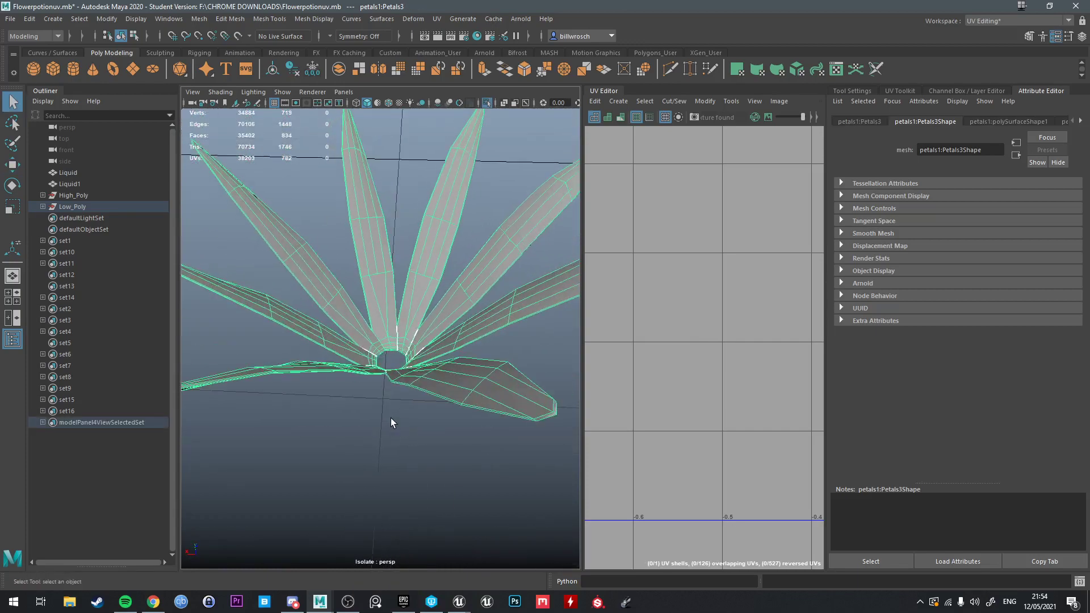
# End the isolation, hide the outer petals, both liquid meshes and the other visible objects, and select the inner petals mesh.
pyautogui.hotkey('ctrl', '1')
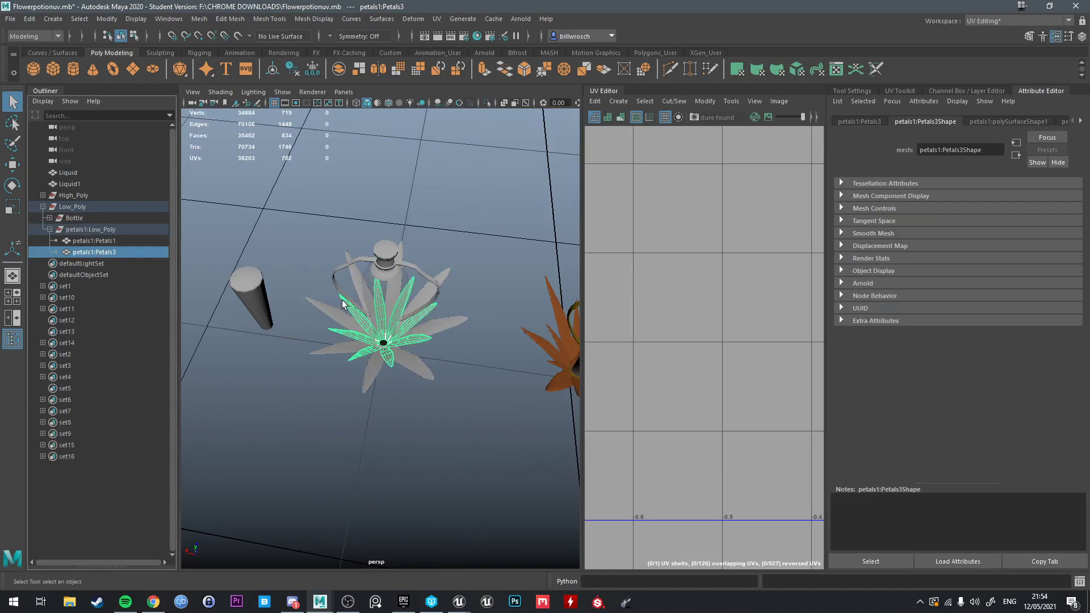
pyautogui.scroll(3, 342, 301)
pyautogui.keyDown('alt'); pyautogui.moveTo(363, 329); pyautogui.dragTo(384, 295); pyautogui.keyUp('alt')
pyautogui.scroll(-10, 382, 295)
pyautogui.keyDown('shift'); pyautogui.moveTo(302, 252); pyautogui.dragTo(568, 392); pyautogui.keyUp('shift')
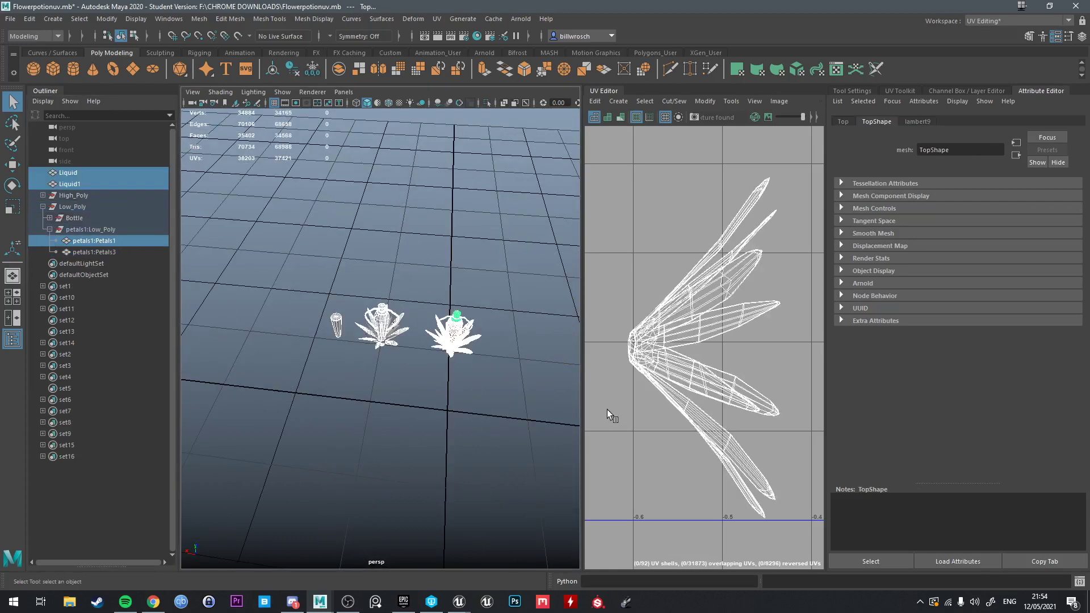
pyautogui.hotkey('ctrl', 'h')
pyautogui.scroll(5, 477, 329)
pyautogui.keyDown('alt'); pyautogui.moveTo(477, 329); pyautogui.dragTo(472, 287); pyautogui.keyUp('alt')
pyautogui.click(387, 340)
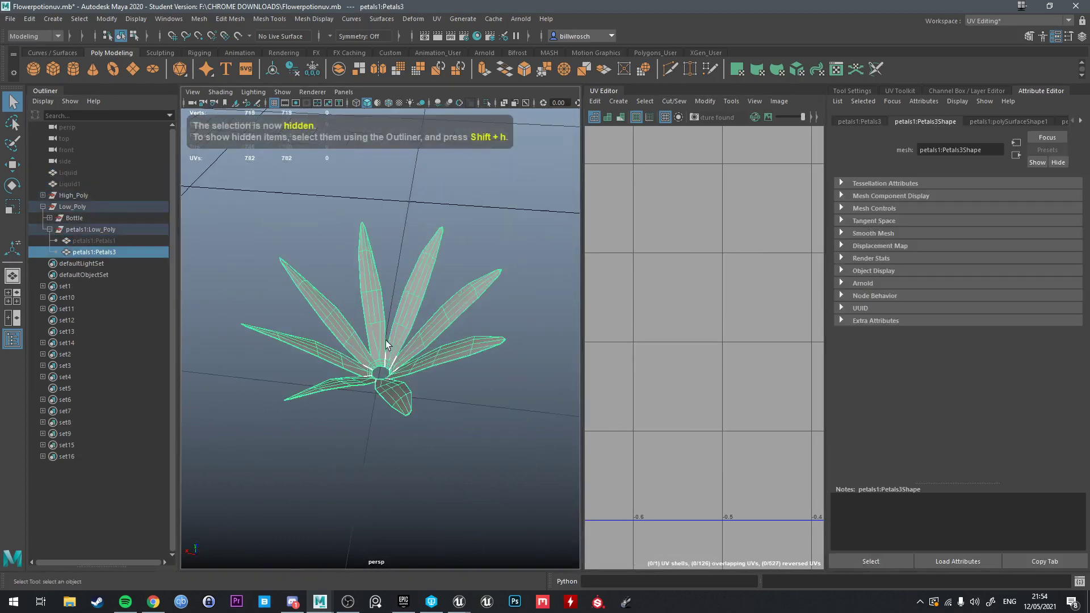
# Switch the inner petals to face selection and select the upper-side faces of three adjacent petals around the centre hole.
pyautogui.scroll(5, 371, 346)
pyautogui.keyDown('alt'); pyautogui.moveTo(373, 307); pyautogui.dragTo(380, 362); pyautogui.keyUp('alt')
pyautogui.scroll(3, 358, 293)
pyautogui.moveTo(357, 289); pyautogui.dragTo(355, 320, button='right')
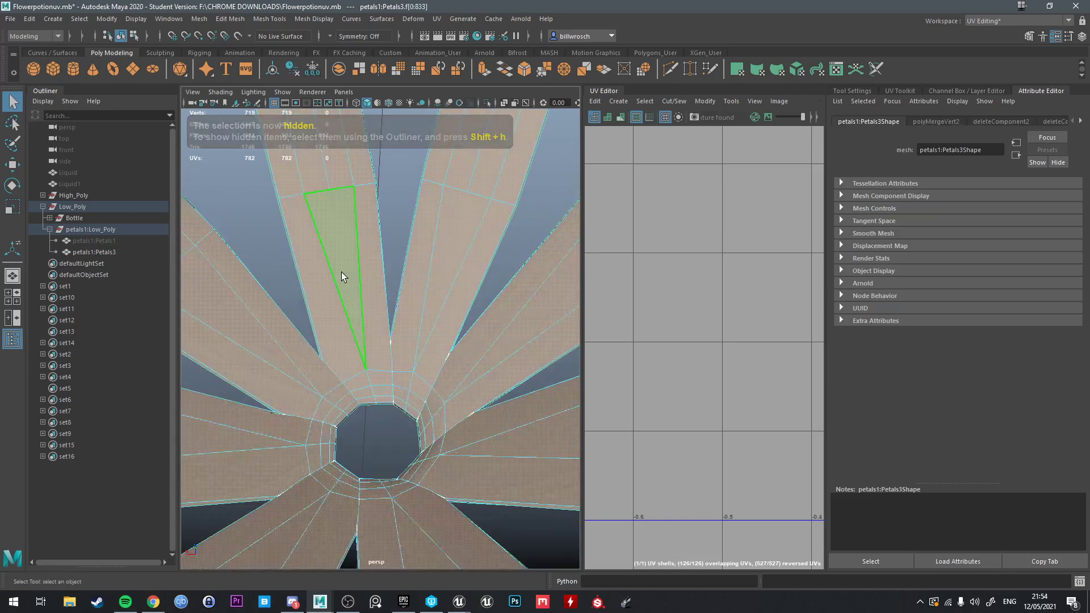
pyautogui.click(342, 272)
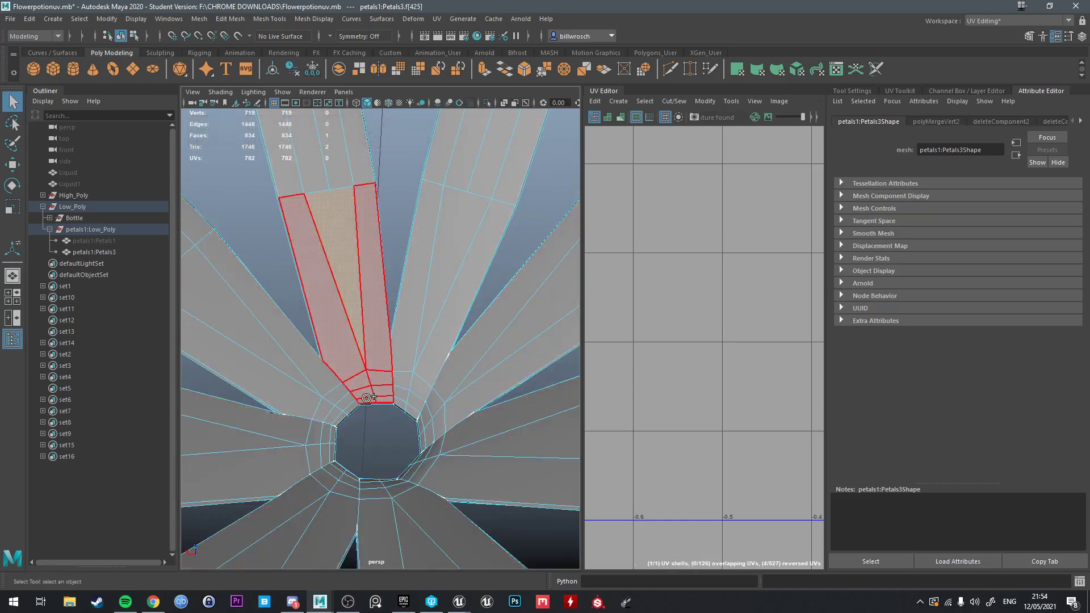
pyautogui.keyDown('shift'); pyautogui.moveTo(367, 398); pyautogui.dragTo(375, 399); pyautogui.keyUp('shift')
pyautogui.keyDown('alt'); pyautogui.moveTo(393, 400); pyautogui.dragTo(372, 392); pyautogui.keyUp('alt')
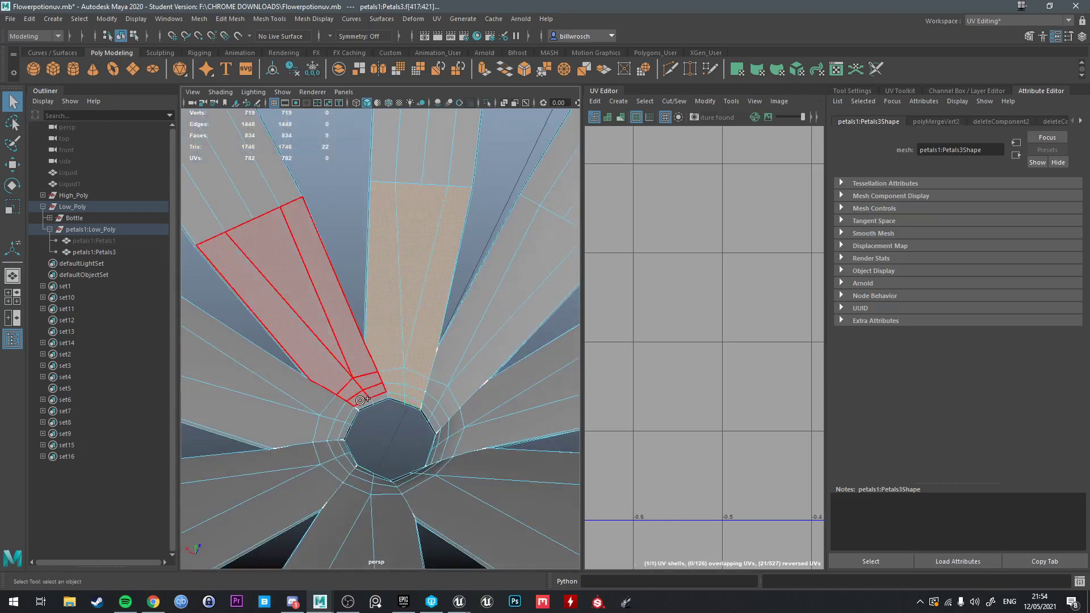
pyautogui.keyDown('shift'); pyautogui.doubleClick(361, 400); pyautogui.keyUp('shift')
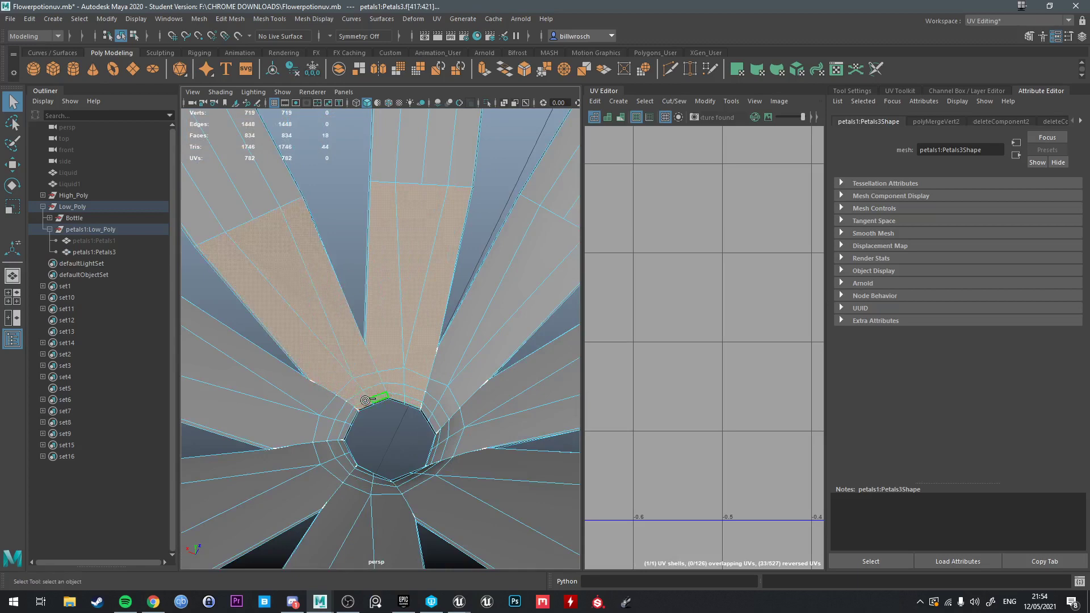
pyautogui.keyDown('shift'); pyautogui.doubleClick(347, 423); pyautogui.keyUp('shift')
# Add the upper-side faces of the remaining five petals around the centre hole to the face selection.
pyautogui.keyDown('alt'); pyautogui.moveTo(329, 405); pyautogui.dragTo(384, 361); pyautogui.keyUp('alt')
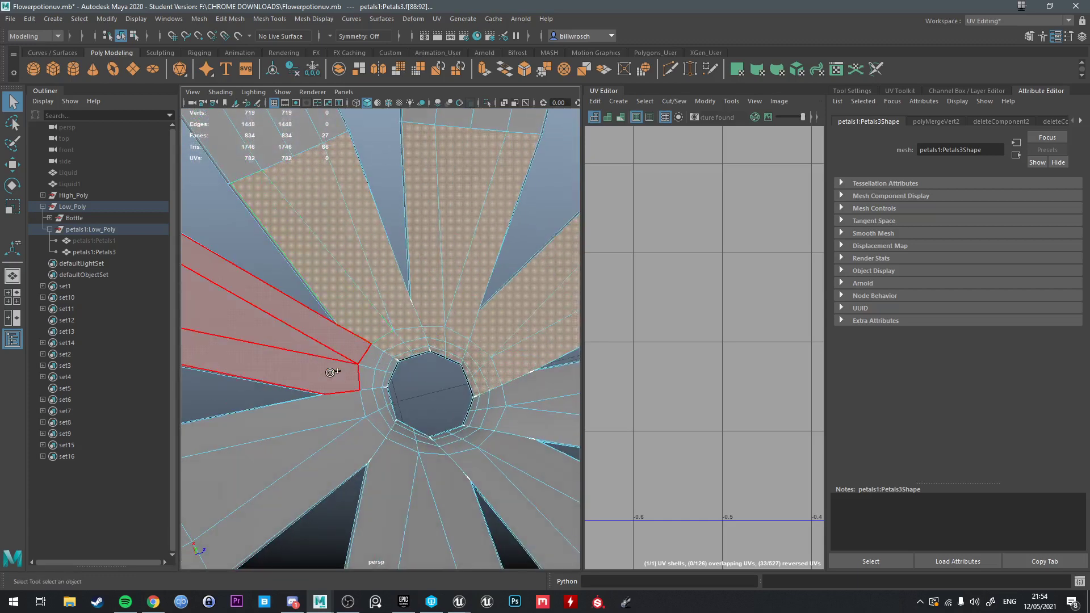
pyautogui.keyDown('shift'); pyautogui.doubleClick(385, 374); pyautogui.keyUp('shift')
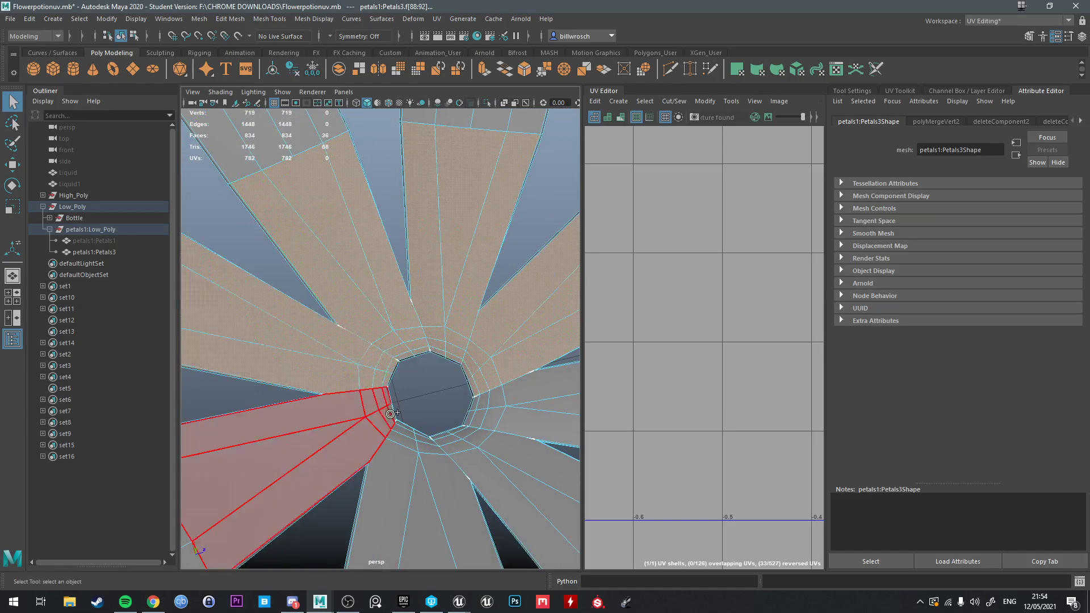
pyautogui.keyDown('shift'); pyautogui.moveTo(388, 408); pyautogui.dragTo(389, 411); pyautogui.keyUp('shift')
pyautogui.keyDown('alt'); pyautogui.moveTo(389, 411); pyautogui.dragTo(391, 477); pyautogui.keyUp('alt')
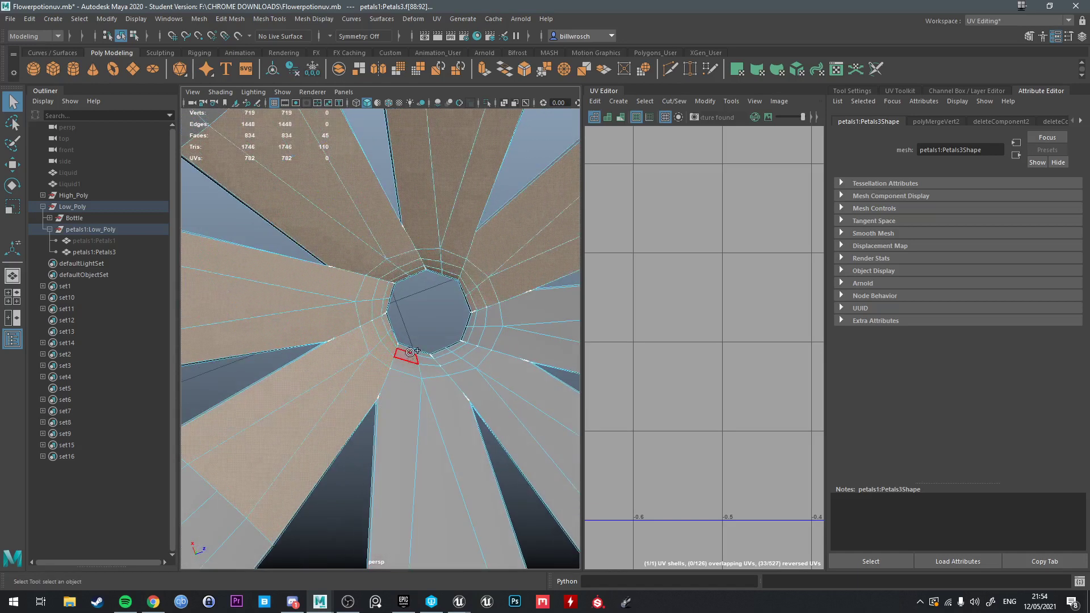
pyautogui.keyDown('shift'); pyautogui.doubleClick(405, 421); pyautogui.keyUp('shift')
pyautogui.keyDown('shift'); pyautogui.doubleClick(424, 370); pyautogui.keyUp('shift')
pyautogui.keyDown('shift'); pyautogui.doubleClick(422, 356); pyautogui.keyUp('shift')
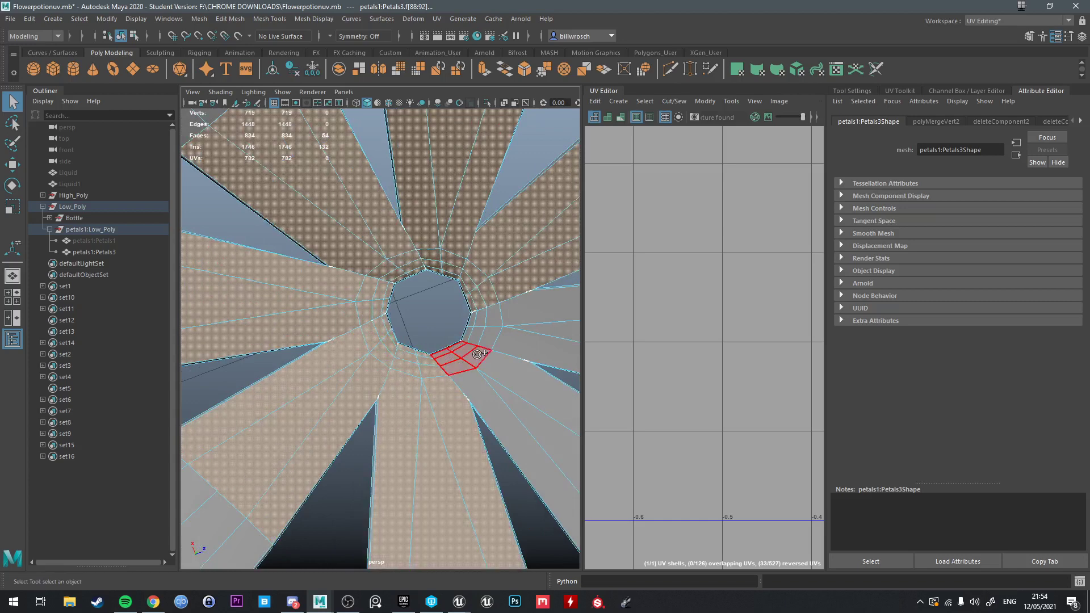
pyautogui.keyDown('shift'); pyautogui.doubleClick(477, 355); pyautogui.keyUp('shift')
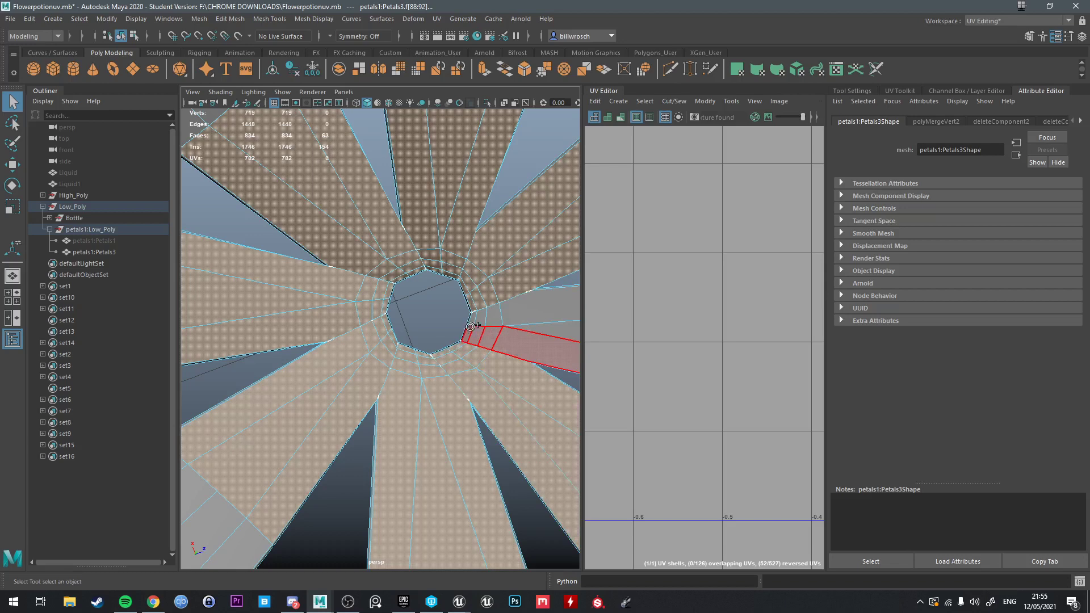
pyautogui.keyDown('shift'); pyautogui.doubleClick(523, 322); pyautogui.keyUp('shift')
# Invert the face selection across the whole petals mesh, leaving out the upper faces around the centre hole.
pyautogui.scroll(-12, 539, 328)
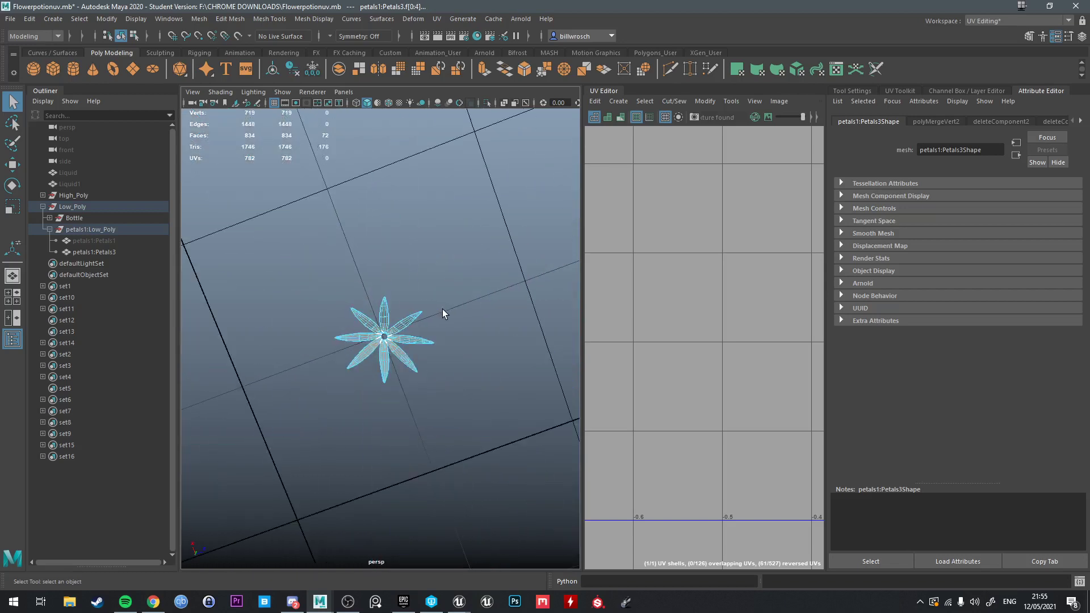
pyautogui.scroll(2, 391, 325)
pyautogui.keyDown('alt'); pyautogui.moveTo(442, 312); pyautogui.dragTo(477, 302); pyautogui.keyUp('alt')
pyautogui.scroll(4, 392, 324)
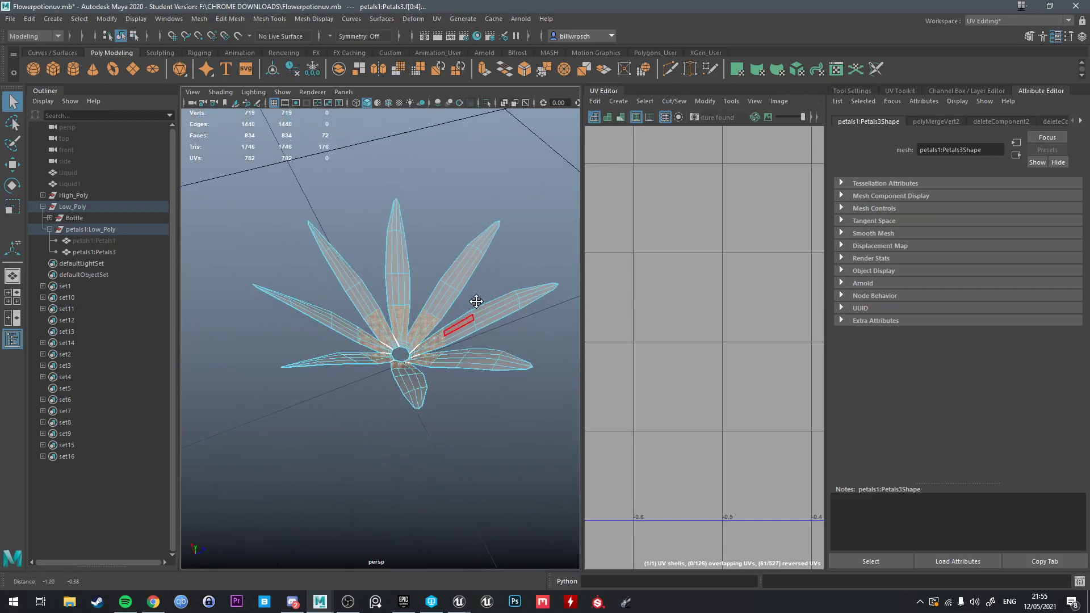
pyautogui.scroll(-5, 381, 310)
pyautogui.keyDown('shift'); pyautogui.moveTo(294, 202); pyautogui.dragTo(515, 418); pyautogui.keyUp('shift')
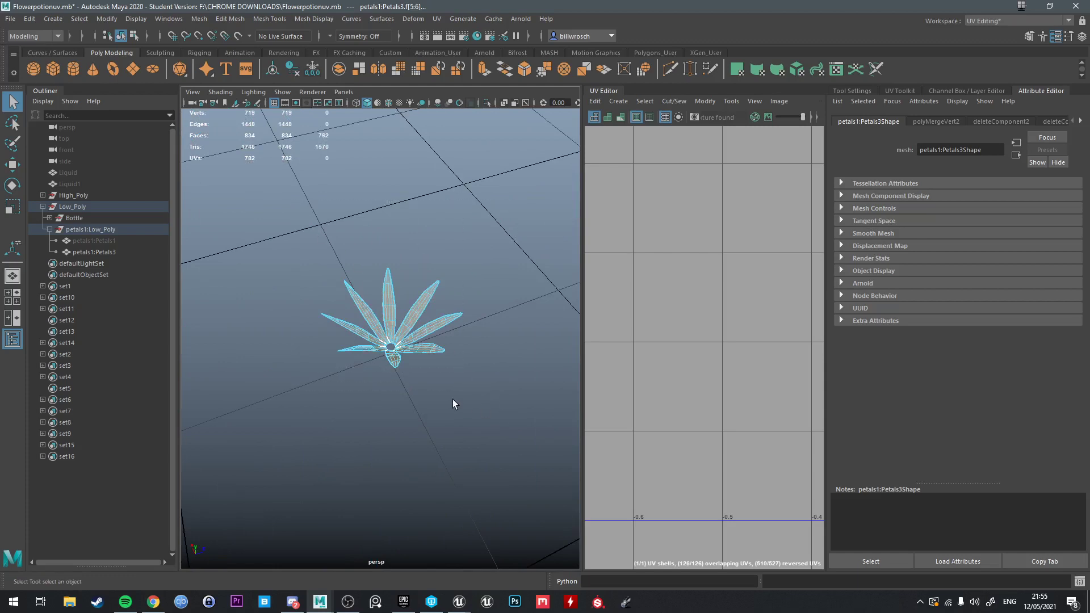
# Undo the accidental switch to the intermediate object and isolate the inverted face selection.
pyautogui.scroll(5, 443, 369)
pyautogui.keyDown('alt'); pyautogui.moveTo(444, 328); pyautogui.dragTo(419, 390); pyautogui.keyUp('alt')
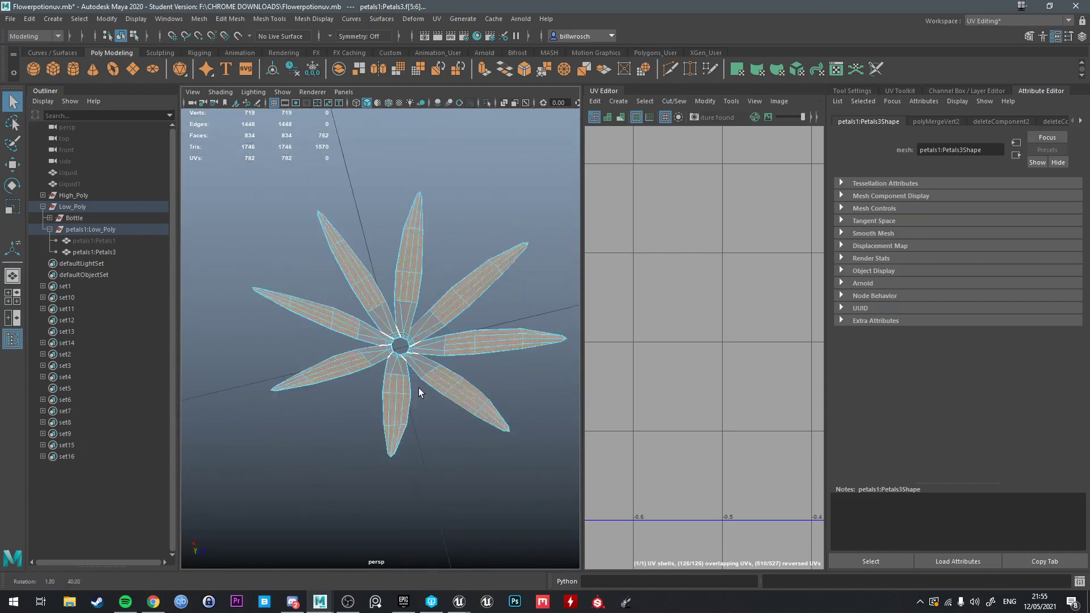
pyautogui.scroll(5, 443, 374)
pyautogui.hotkey('ctrl', 'z')
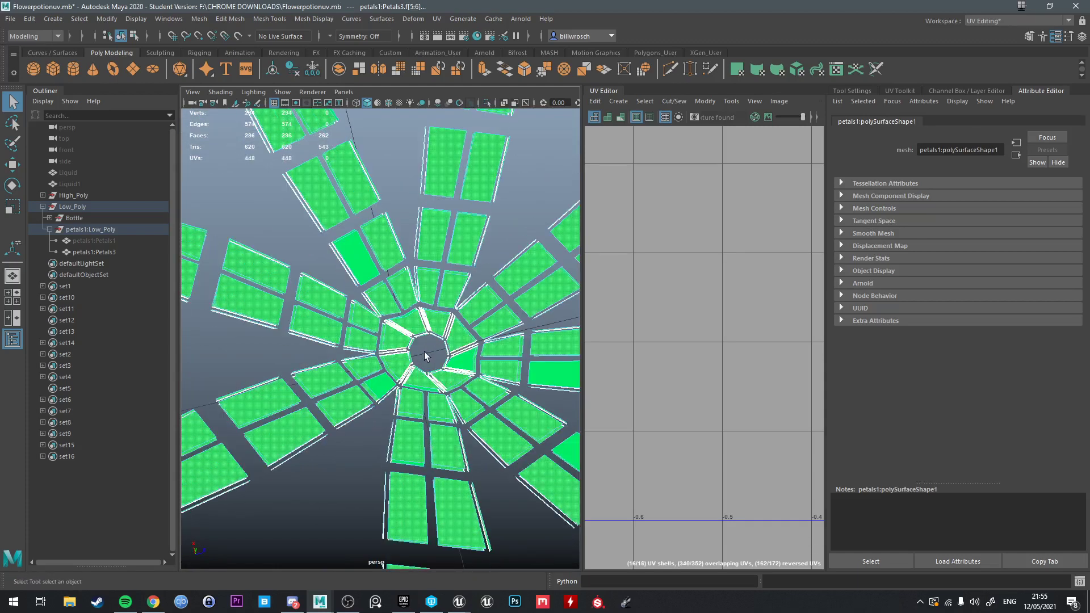
pyautogui.hotkey('ctrl', 'z')
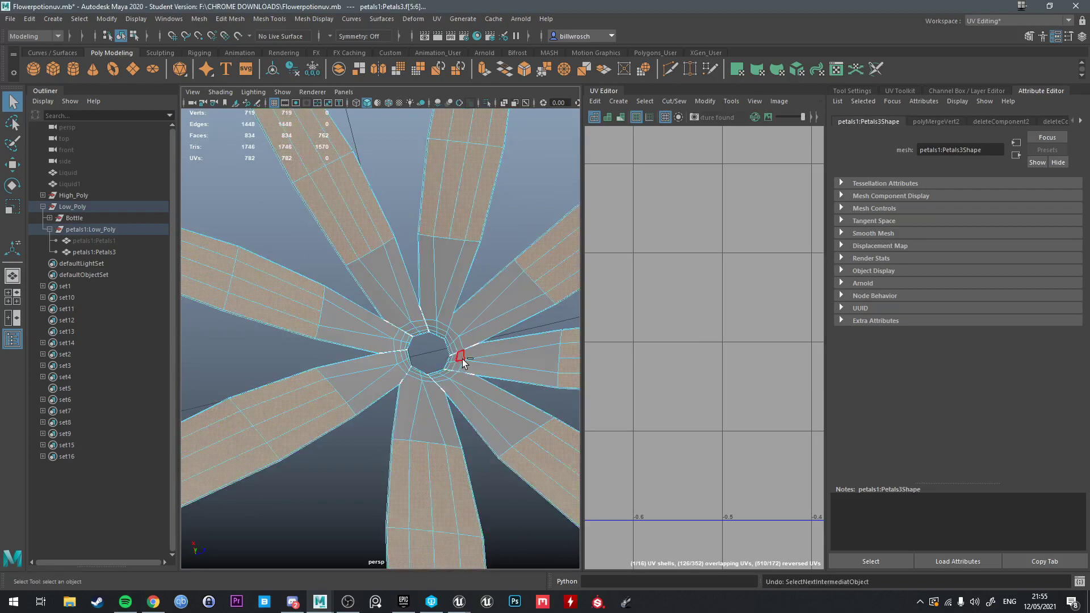
pyautogui.hotkey('ctrl', '1')
pyautogui.scroll(5, 463, 361)
pyautogui.keyDown('alt'); pyautogui.moveTo(462, 360); pyautogui.dragTo(414, 446); pyautogui.keyUp('alt')
pyautogui.keyDown('alt'); pyautogui.moveTo(414, 447); pyautogui.dragTo(414, 378, button='middle'); pyautogui.keyUp('alt')
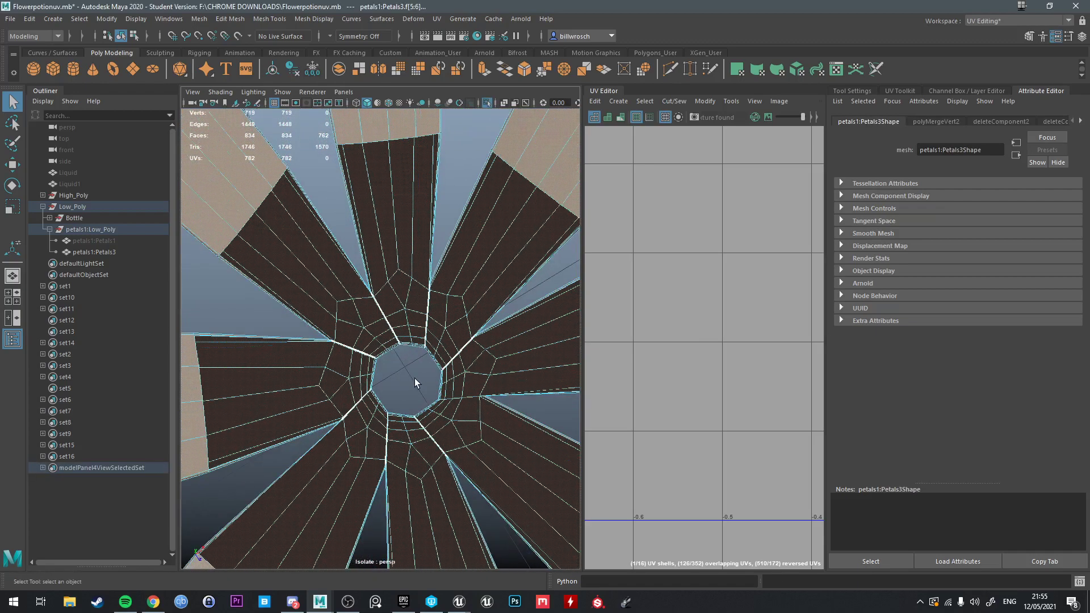
# Select the hidden faces along one seam between two petals, leave the surrounding petal faces out of the selection, and delete them.
pyautogui.click(415, 383)
pyautogui.scroll(3, 417, 387)
pyautogui.click(396, 313)
pyautogui.press('f')
pyautogui.keyDown('alt'); pyautogui.moveTo(406, 326); pyautogui.dragTo(383, 292); pyautogui.keyUp('alt')
pyautogui.scroll(-8, 360, 318)
pyautogui.scroll(5, 402, 308)
pyautogui.keyDown('shift'); pyautogui.click(314, 416); pyautogui.keyUp('shift')
pyautogui.moveTo(394, 447); pyautogui.dragTo(396, 444)
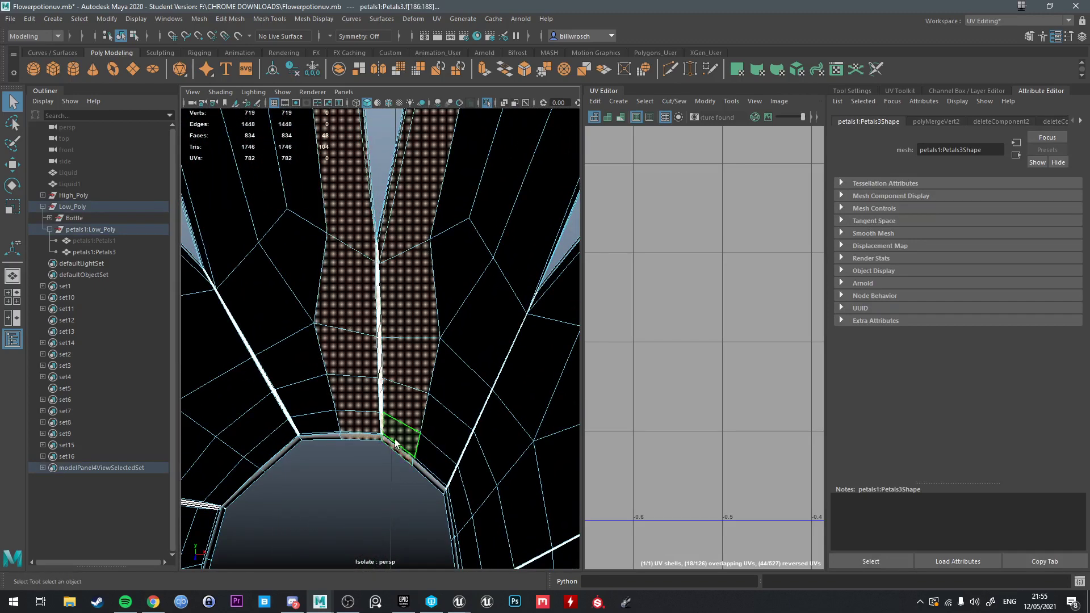
pyautogui.keyDown('ctrl'); pyautogui.moveTo(316, 197); pyautogui.dragTo(349, 481); pyautogui.keyUp('ctrl')
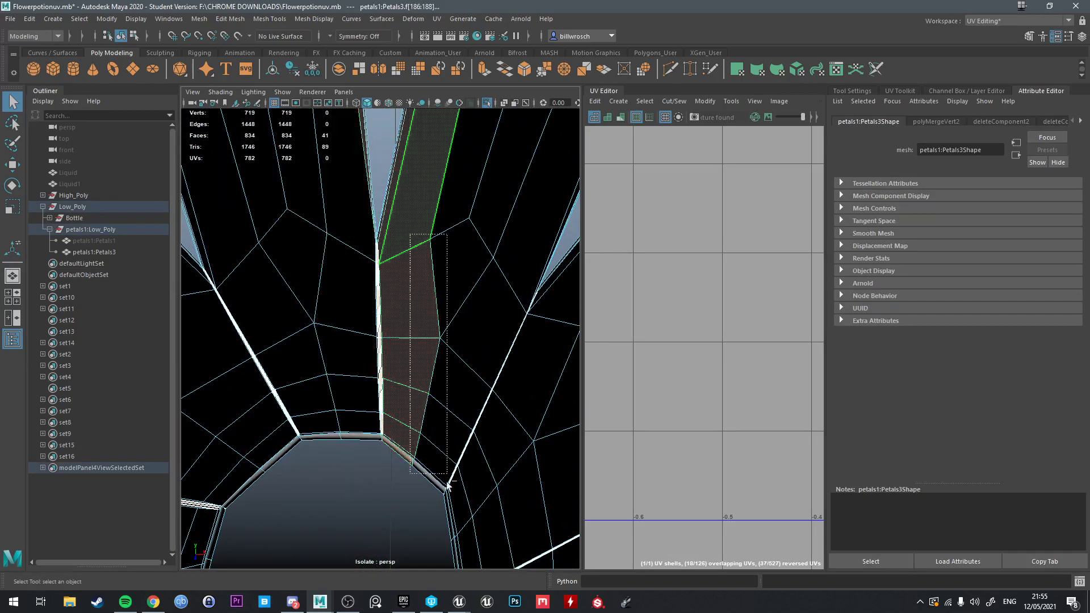
pyautogui.keyDown('ctrl'); pyautogui.moveTo(448, 484); pyautogui.dragTo(449, 487); pyautogui.keyUp('ctrl')
pyautogui.keyDown('alt'); pyautogui.moveTo(455, 414); pyautogui.dragTo(426, 392); pyautogui.keyUp('alt')
pyautogui.keyDown('alt'); pyautogui.moveTo(425, 392); pyautogui.dragTo(431, 428, button='middle'); pyautogui.keyUp('alt')
pyautogui.scroll(2, 423, 398)
pyautogui.keyDown('ctrl'); pyautogui.moveTo(416, 209); pyautogui.dragTo(503, 255); pyautogui.keyUp('ctrl')
pyautogui.keyDown('alt'); pyautogui.moveTo(503, 255); pyautogui.dragTo(340, 295); pyautogui.keyUp('alt')
pyautogui.press('Delete')
# Delete the hidden faces along the second petal seam at the centre hole, keeping the neighbouring petal and rim faces.
pyautogui.moveTo(332, 277); pyautogui.dragTo(363, 404)
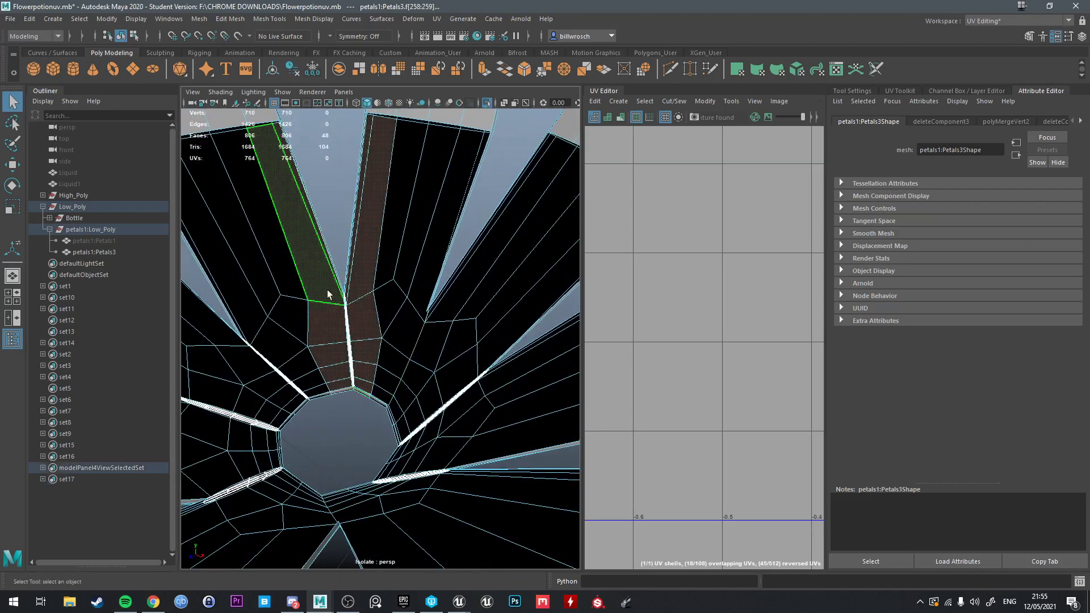
pyautogui.keyDown('ctrl'); pyautogui.moveTo(279, 168); pyautogui.dragTo(392, 232); pyautogui.keyUp('ctrl')
pyautogui.keyDown('ctrl'); pyautogui.moveTo(295, 294); pyautogui.dragTo(330, 405); pyautogui.keyUp('ctrl')
pyautogui.keyDown('ctrl'); pyautogui.moveTo(371, 287); pyautogui.dragTo(403, 415); pyautogui.keyUp('ctrl')
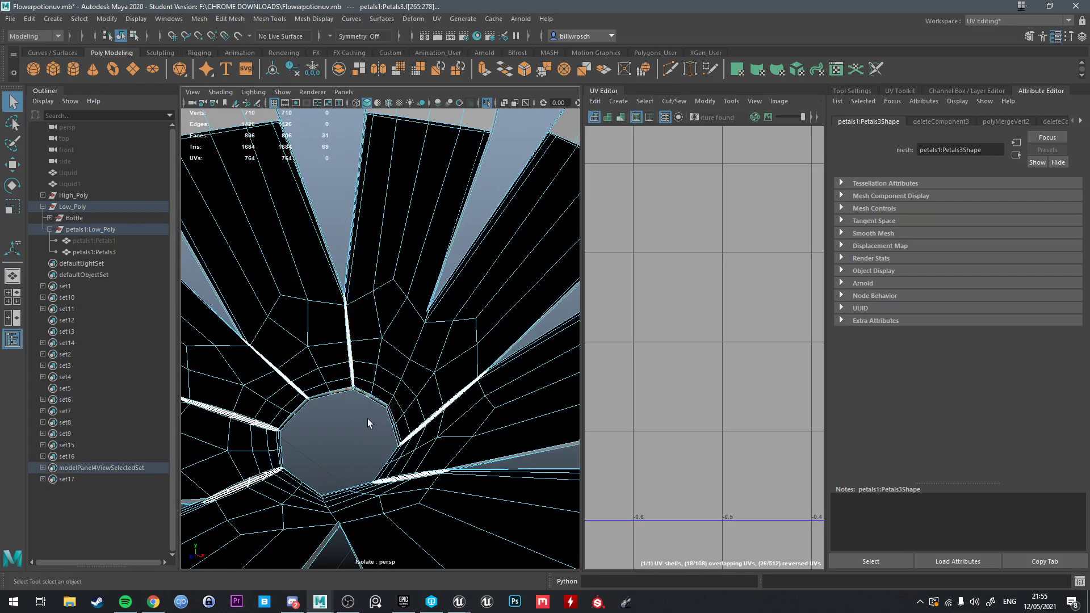
pyautogui.scroll(6, 366, 419)
pyautogui.keyDown('alt'); pyautogui.moveTo(358, 417); pyautogui.dragTo(430, 308, button='middle'); pyautogui.keyUp('alt')
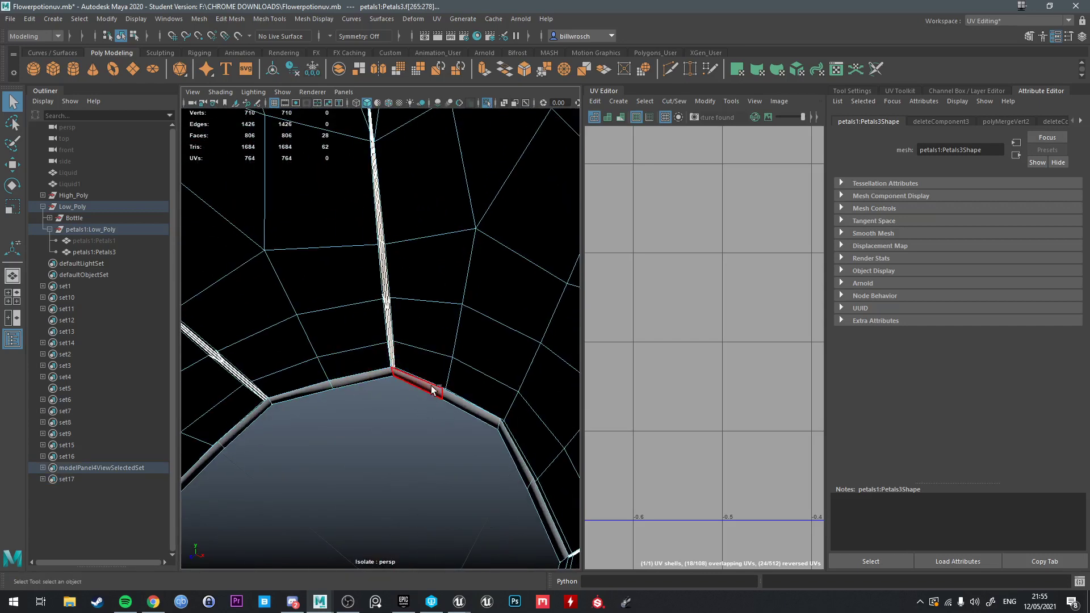
pyautogui.press('Delete')
# Select only the hidden faces inside the third petal seam, deselecting the adjoining petal and rim faces, and delete them.
pyautogui.keyDown('alt'); pyautogui.moveTo(434, 390); pyautogui.dragTo(403, 361); pyautogui.keyUp('alt')
pyautogui.moveTo(402, 360)
pyautogui.keyDown('alt'); pyautogui.mouseDown(button='middle')
pyautogui.moveTo(372, 353)
pyautogui.moveTo(401, 366)
pyautogui.mouseUp(button='middle'); pyautogui.keyUp('alt')
pyautogui.scroll(-2, 400, 366)
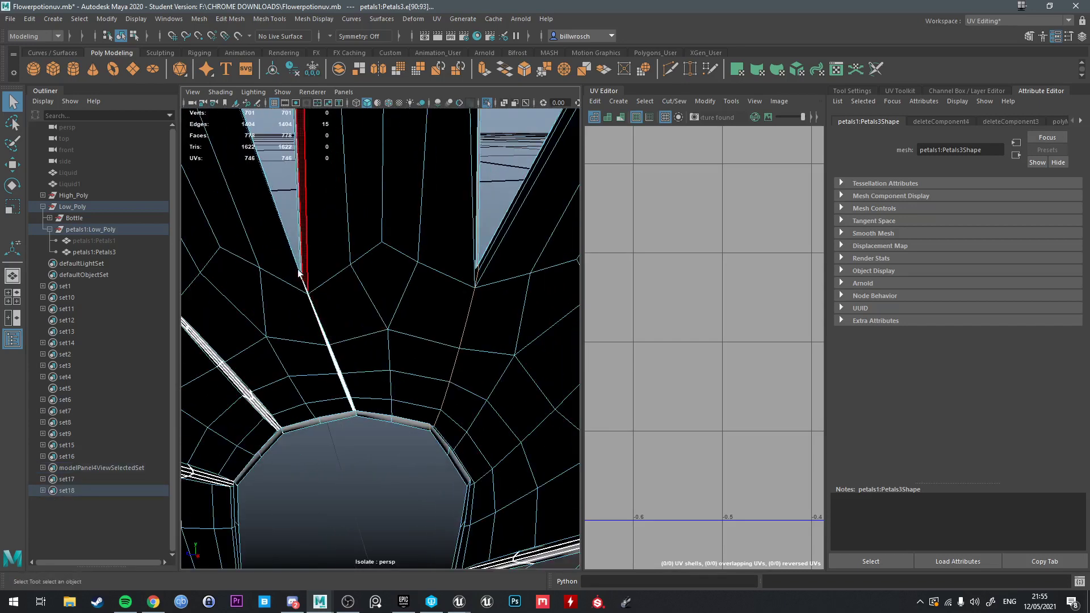
pyautogui.moveTo(269, 244); pyautogui.dragTo(370, 420)
pyautogui.keyDown('alt'); pyautogui.moveTo(370, 420); pyautogui.dragTo(348, 413); pyautogui.keyUp('alt')
pyautogui.keyDown('ctrl'); pyautogui.moveTo(234, 200); pyautogui.dragTo(315, 414); pyautogui.keyUp('ctrl')
pyautogui.keyDown('ctrl'); pyautogui.moveTo(372, 208); pyautogui.dragTo(396, 214); pyautogui.keyUp('ctrl')
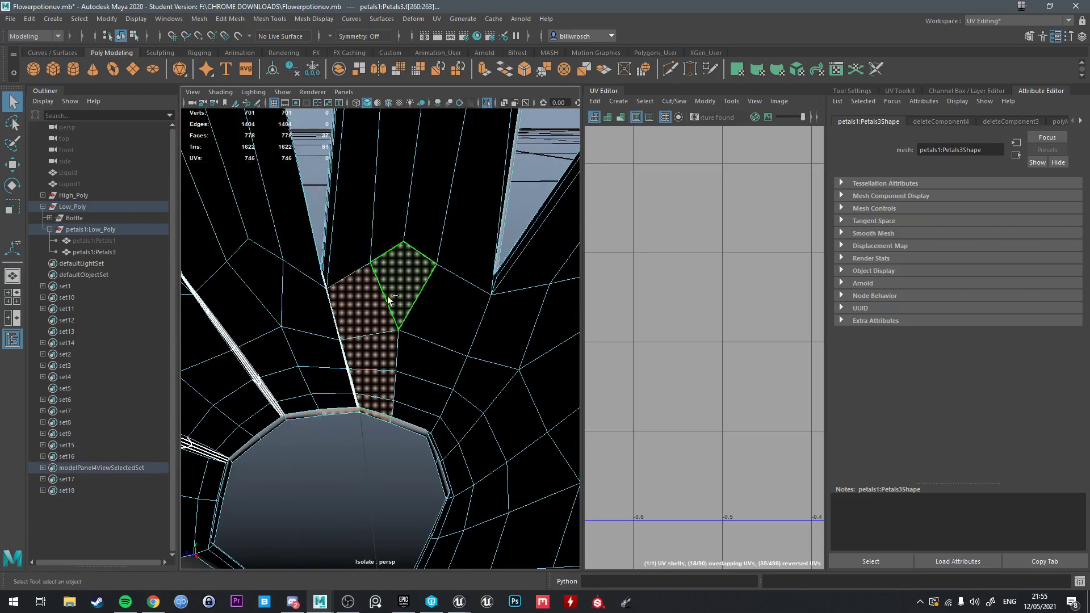
pyautogui.keyDown('ctrl'); pyautogui.moveTo(350, 248); pyautogui.dragTo(436, 394); pyautogui.keyUp('ctrl')
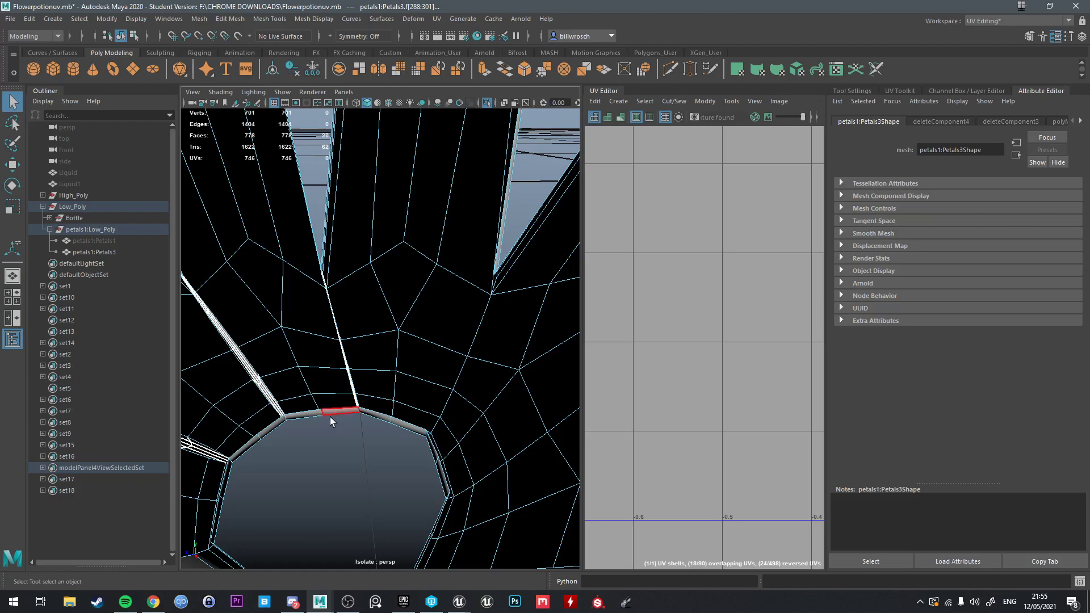
pyautogui.press('Delete')
# Try to delete the hidden faces along the fourth petal seam after deselecting the surrounding petal and rim faces.
pyautogui.keyDown('alt'); pyautogui.moveTo(331, 420); pyautogui.dragTo(448, 377, button='middle'); pyautogui.keyUp('alt')
pyautogui.keyDown('alt'); pyautogui.moveTo(448, 377); pyautogui.dragTo(357, 306); pyautogui.keyUp('alt')
pyautogui.keyDown('alt'); pyautogui.moveTo(357, 307); pyautogui.dragTo(361, 277, button='middle'); pyautogui.keyUp('alt')
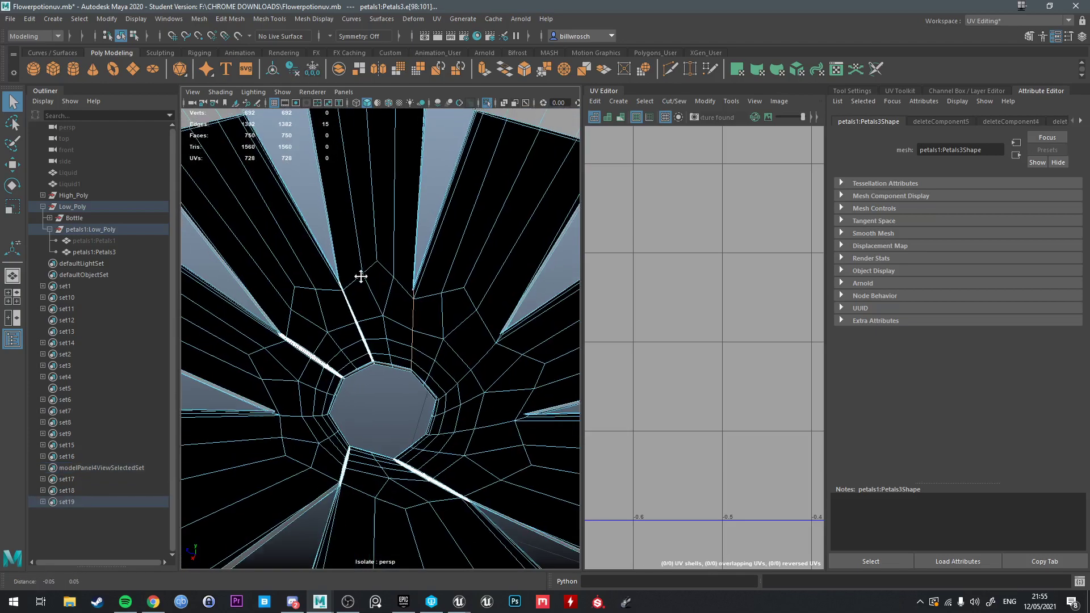
pyautogui.keyDown('alt'); pyautogui.moveTo(361, 277); pyautogui.dragTo(364, 333); pyautogui.keyUp('alt')
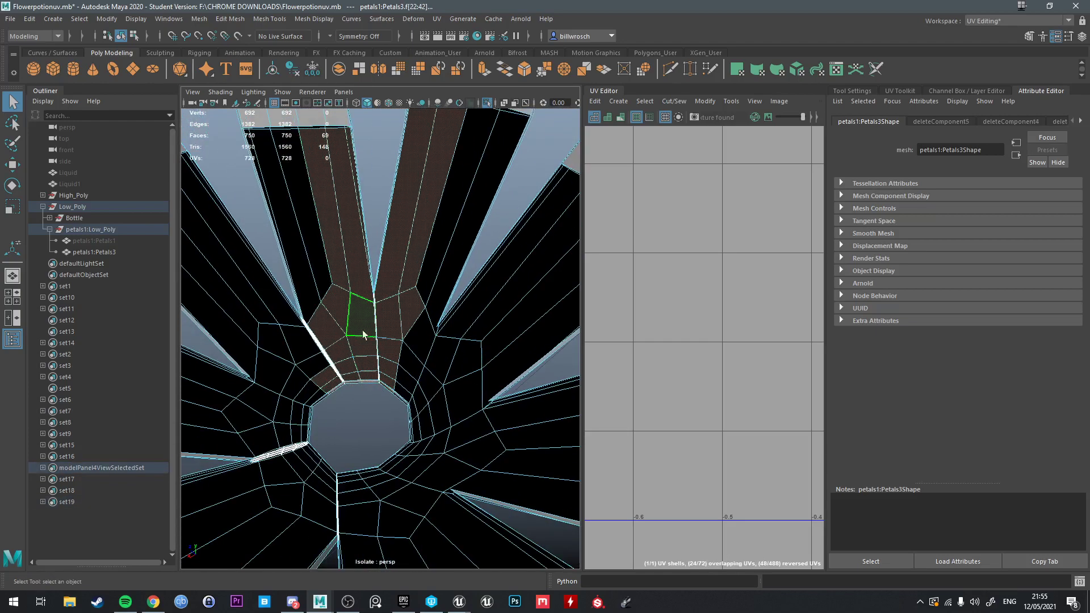
pyautogui.moveTo(393, 399); pyautogui.dragTo(361, 361)
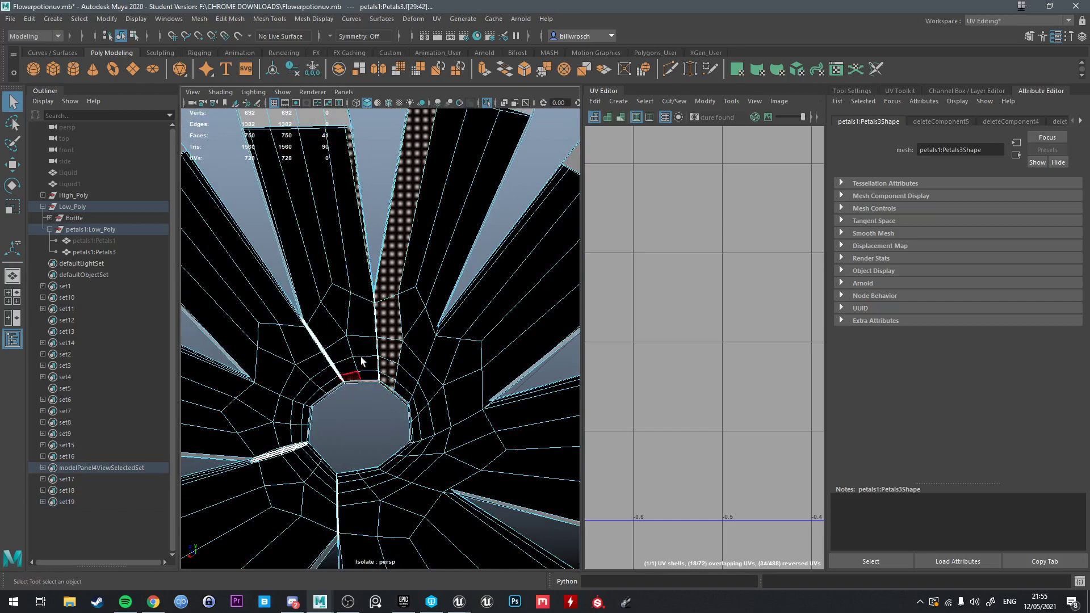
pyautogui.keyDown('ctrl'); pyautogui.moveTo(470, 416); pyautogui.dragTo(469, 415); pyautogui.keyUp('ctrl')
pyautogui.scroll(5, 348, 401)
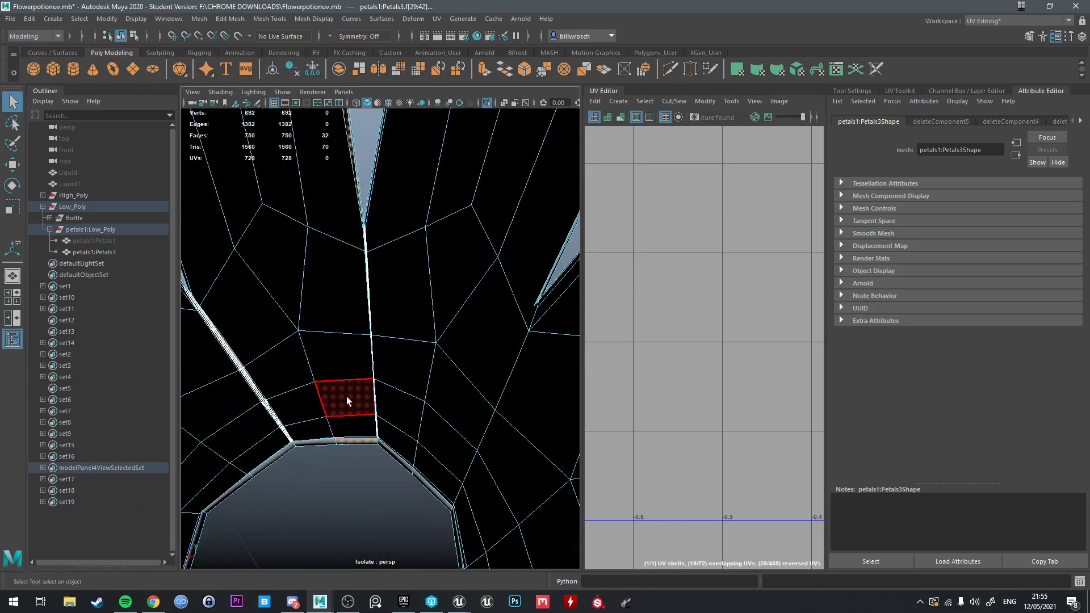
pyautogui.keyDown('ctrl'); pyautogui.moveTo(316, 412); pyautogui.dragTo(354, 463); pyautogui.keyUp('ctrl')
pyautogui.keyDown('alt'); pyautogui.moveTo(375, 363); pyautogui.dragTo(403, 312); pyautogui.keyUp('alt')
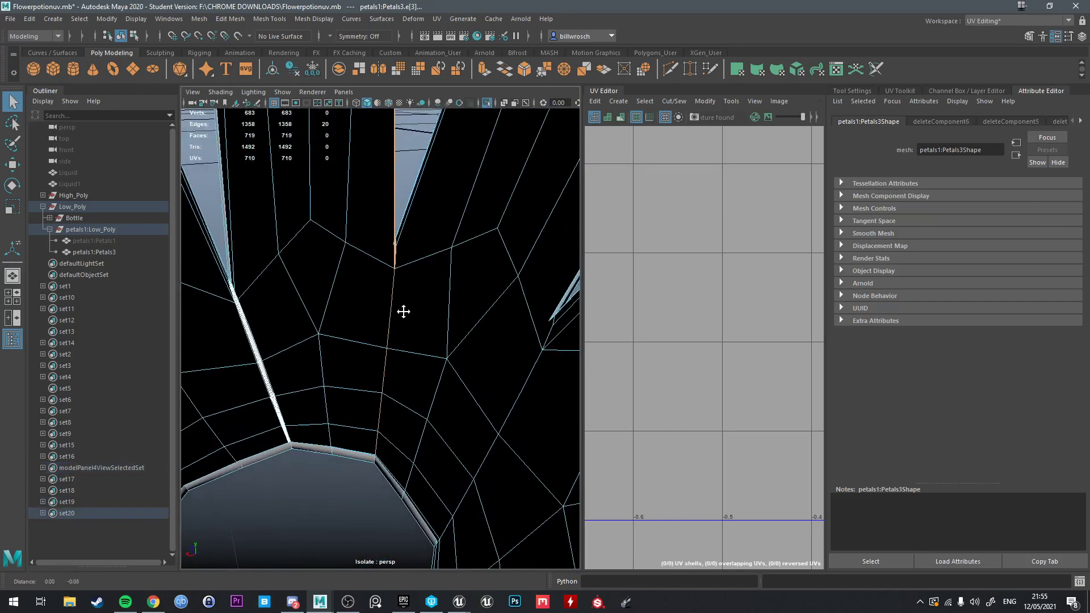
# Undo the seam deletion, deselect the stray side faces along the open petal edge, and delete the remaining hidden seam faces.
pyautogui.keyDown('alt'); pyautogui.moveTo(404, 312); pyautogui.dragTo(401, 348, button='middle'); pyautogui.keyUp('alt')
pyautogui.keyDown('alt'); pyautogui.moveTo(401, 348); pyautogui.dragTo(412, 346); pyautogui.keyUp('alt')
pyautogui.keyDown('alt'); pyautogui.moveTo(411, 346); pyautogui.dragTo(425, 312, button='middle'); pyautogui.keyUp('alt')
pyautogui.keyDown('alt'); pyautogui.moveTo(424, 311); pyautogui.dragTo(593, 371); pyautogui.keyUp('alt')
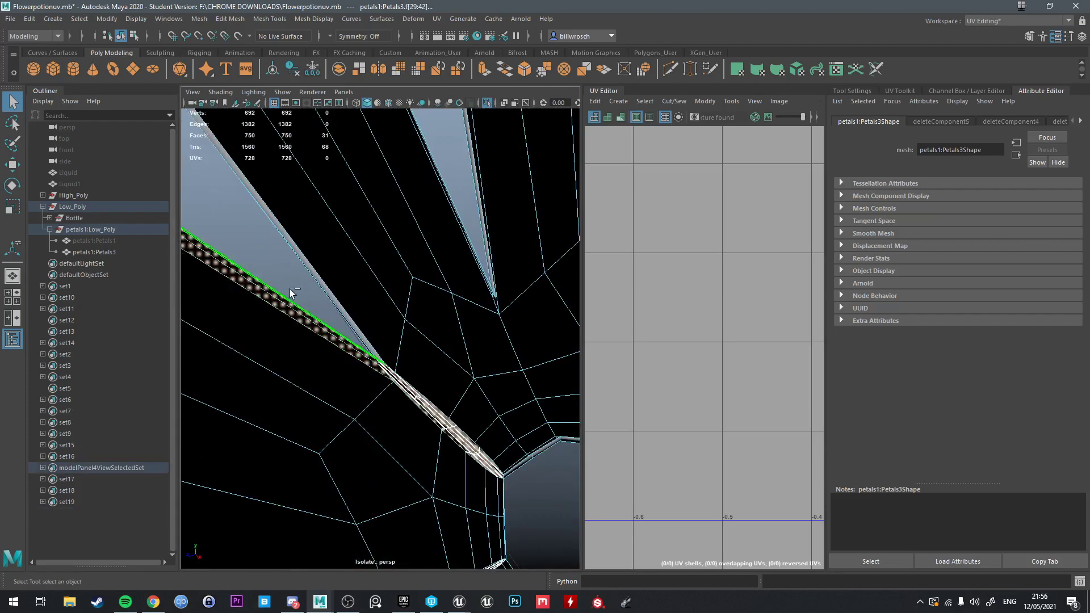
pyautogui.keyDown('ctrl'); pyautogui.moveTo(289, 291); pyautogui.dragTo(327, 322); pyautogui.keyUp('ctrl')
pyautogui.press('Delete')
pyautogui.keyDown('alt'); pyautogui.moveTo(462, 365); pyautogui.dragTo(440, 284); pyautogui.keyUp('alt')
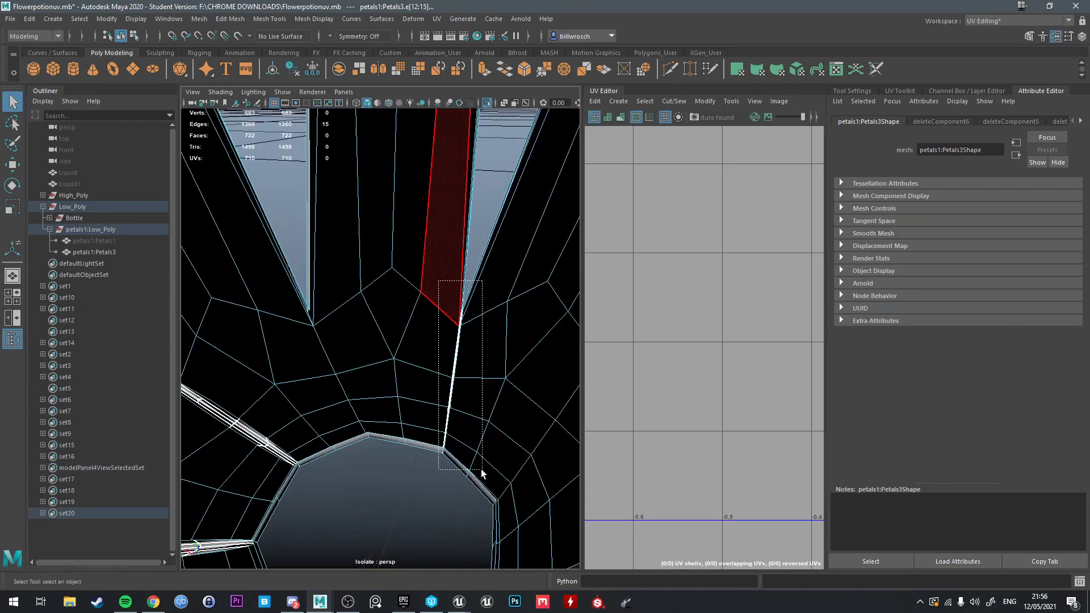
# Select only the hidden faces inside the fifth petal seam, deselecting the surrounding petal and rim faces, and delete them.
pyautogui.moveTo(482, 471); pyautogui.dragTo(483, 473)
pyautogui.scroll(3, 447, 320)
pyautogui.scroll(-3, 447, 261)
pyautogui.keyDown('alt'); pyautogui.moveTo(448, 260); pyautogui.dragTo(406, 241); pyautogui.keyUp('alt')
pyautogui.keyDown('ctrl'); pyautogui.moveTo(394, 214); pyautogui.dragTo(502, 241); pyautogui.keyUp('ctrl')
pyautogui.keyDown('ctrl'); pyautogui.moveTo(394, 279); pyautogui.dragTo(426, 495); pyautogui.keyUp('ctrl')
pyautogui.keyDown('ctrl'); pyautogui.moveTo(490, 279); pyautogui.dragTo(512, 531); pyautogui.keyUp('ctrl')
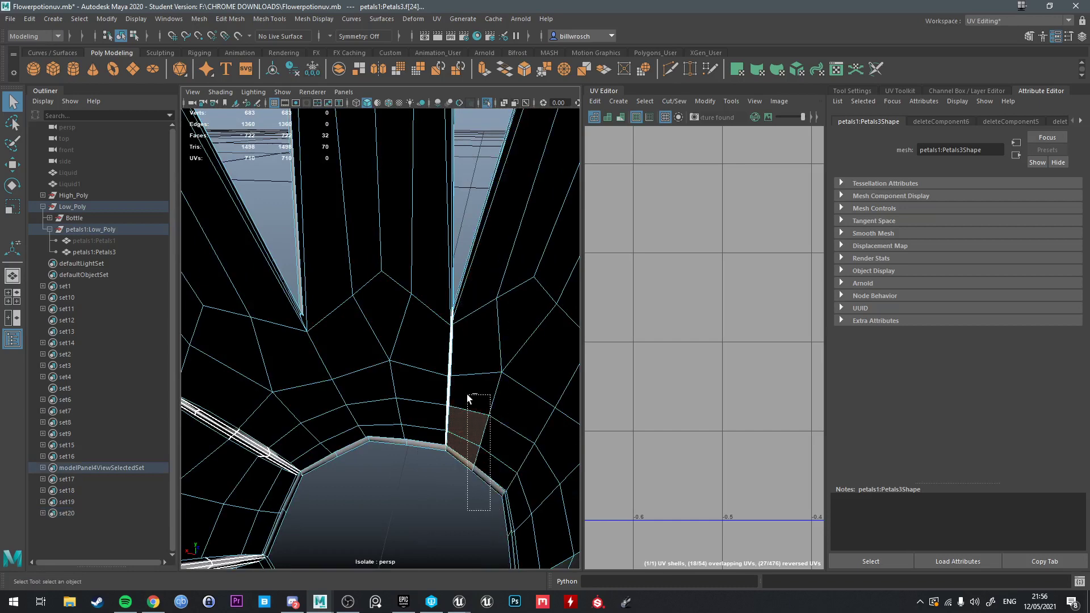
pyautogui.keyDown('ctrl'); pyautogui.moveTo(468, 395); pyautogui.dragTo(285, 332); pyautogui.keyUp('ctrl')
pyautogui.press('Delete')
# Delete the hidden faces along the sixth petal seam, keeping the neighbouring petal faces and the faces around the hole's rim.
pyautogui.moveTo(359, 496); pyautogui.dragTo(360, 494)
pyautogui.moveTo(234, 225); pyautogui.dragTo(251, 330)
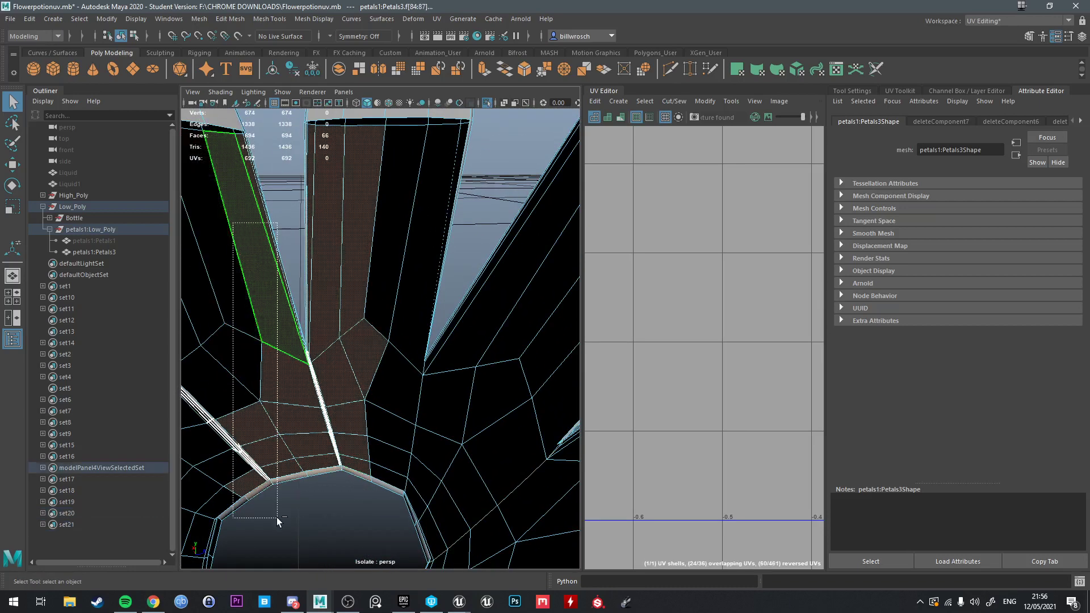
pyautogui.keyDown('ctrl'); pyautogui.moveTo(278, 521); pyautogui.dragTo(278, 519); pyautogui.keyUp('ctrl')
pyautogui.keyDown('ctrl'); pyautogui.moveTo(421, 235); pyautogui.dragTo(422, 235); pyautogui.keyUp('ctrl')
pyautogui.keyDown('ctrl'); pyautogui.moveTo(349, 335); pyautogui.dragTo(421, 500); pyautogui.keyUp('ctrl')
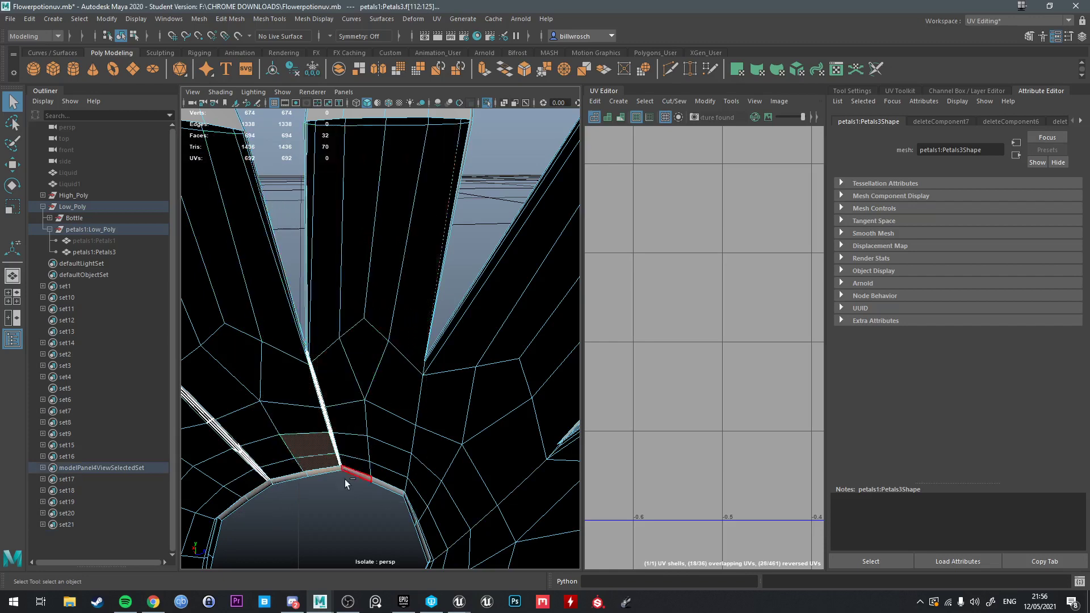
pyautogui.keyDown('ctrl'); pyautogui.moveTo(285, 419); pyautogui.dragTo(303, 481); pyautogui.keyUp('ctrl')
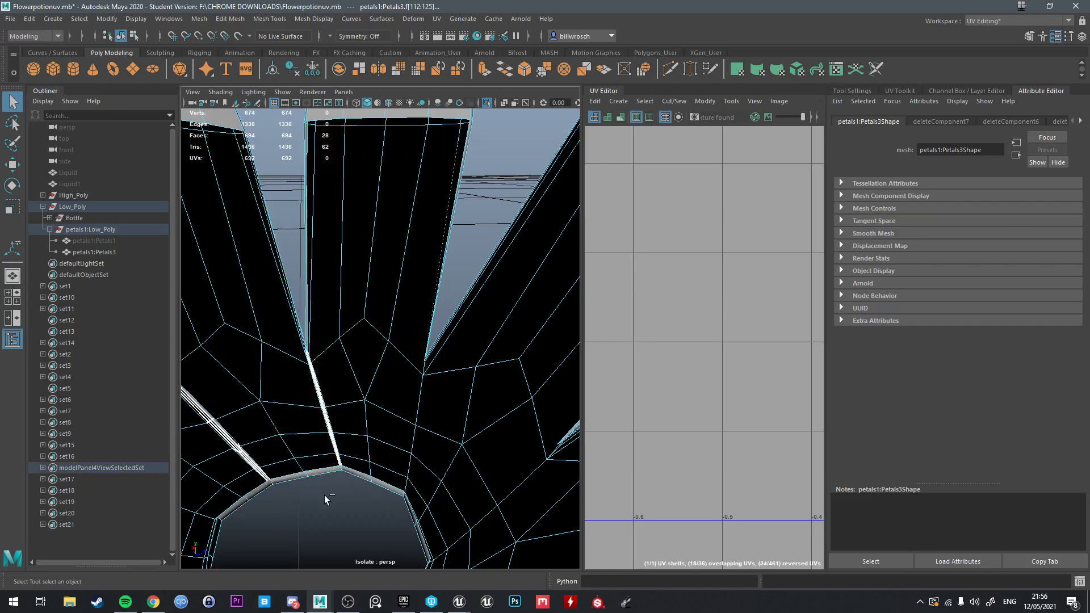
pyautogui.press('Delete')
# Isolate the hidden face selection to the last remaining petal seam and delete those faces.
pyautogui.keyDown('alt'); pyautogui.moveTo(371, 464); pyautogui.dragTo(444, 419); pyautogui.keyUp('alt')
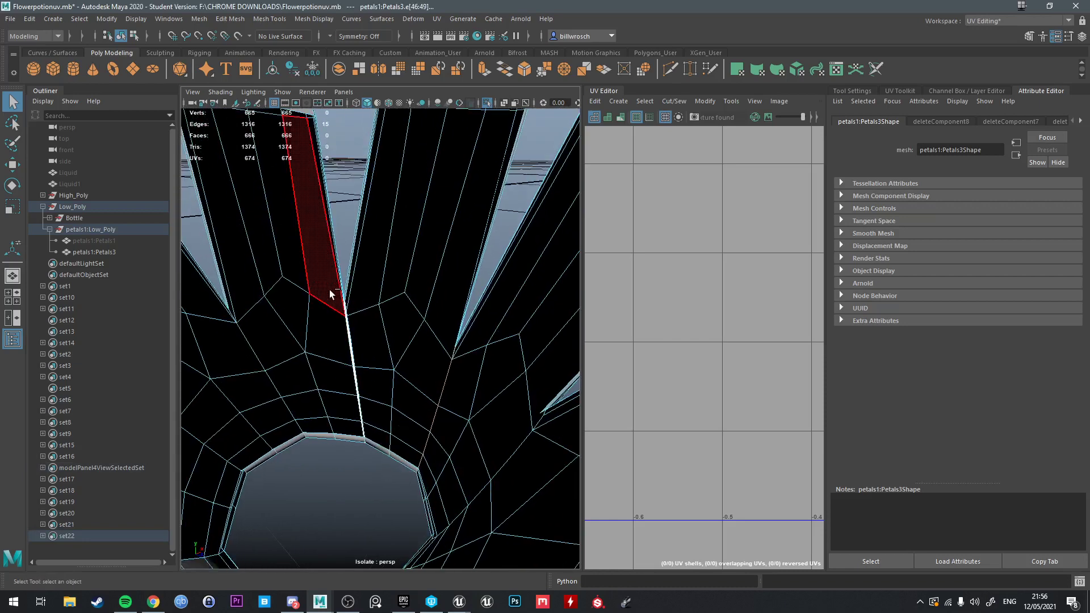
pyautogui.moveTo(308, 242); pyautogui.dragTo(400, 483)
pyautogui.keyDown('ctrl'); pyautogui.moveTo(267, 176); pyautogui.dragTo(338, 486); pyautogui.keyUp('ctrl')
pyautogui.keyDown('ctrl'); pyautogui.moveTo(449, 280); pyautogui.dragTo(452, 273); pyautogui.keyUp('ctrl')
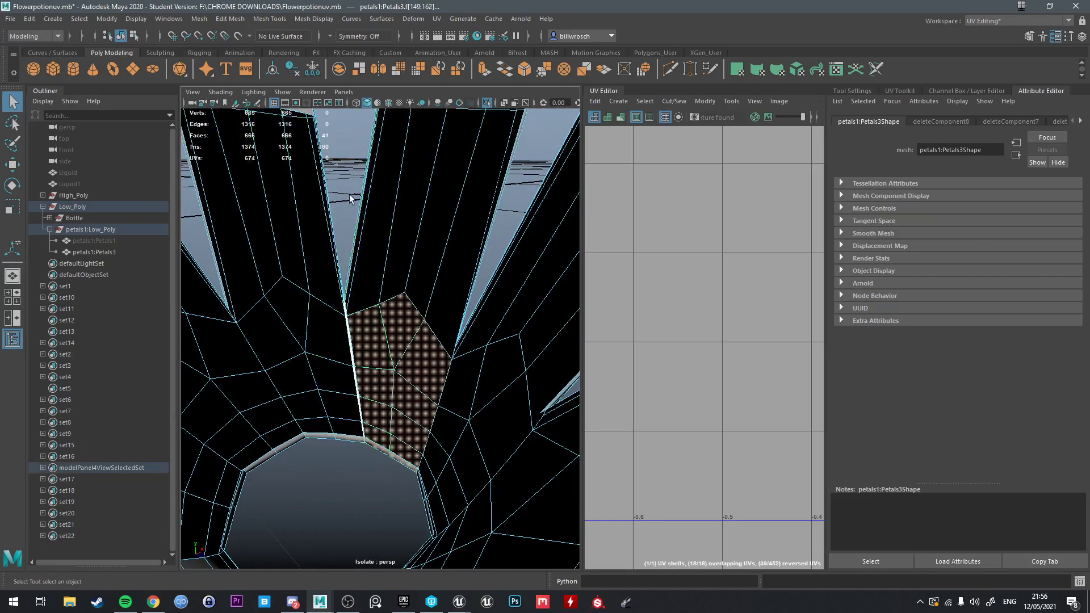
pyautogui.keyDown('ctrl'); pyautogui.moveTo(388, 294); pyautogui.dragTo(448, 446); pyautogui.keyUp('ctrl')
pyautogui.keyDown('alt'); pyautogui.moveTo(417, 386); pyautogui.dragTo(389, 408); pyautogui.keyUp('alt')
pyautogui.press('Delete')
# Examine the cleaned petals mesh from the side and from below, and return it to object selection.
pyautogui.keyDown('alt'); pyautogui.moveTo(390, 409); pyautogui.dragTo(444, 444, button='right'); pyautogui.keyUp('alt')
pyautogui.keyDown('alt'); pyautogui.moveTo(444, 443); pyautogui.dragTo(488, 393); pyautogui.keyUp('alt')
pyautogui.scroll(-5, 451, 457)
pyautogui.scroll(10, 406, 292)
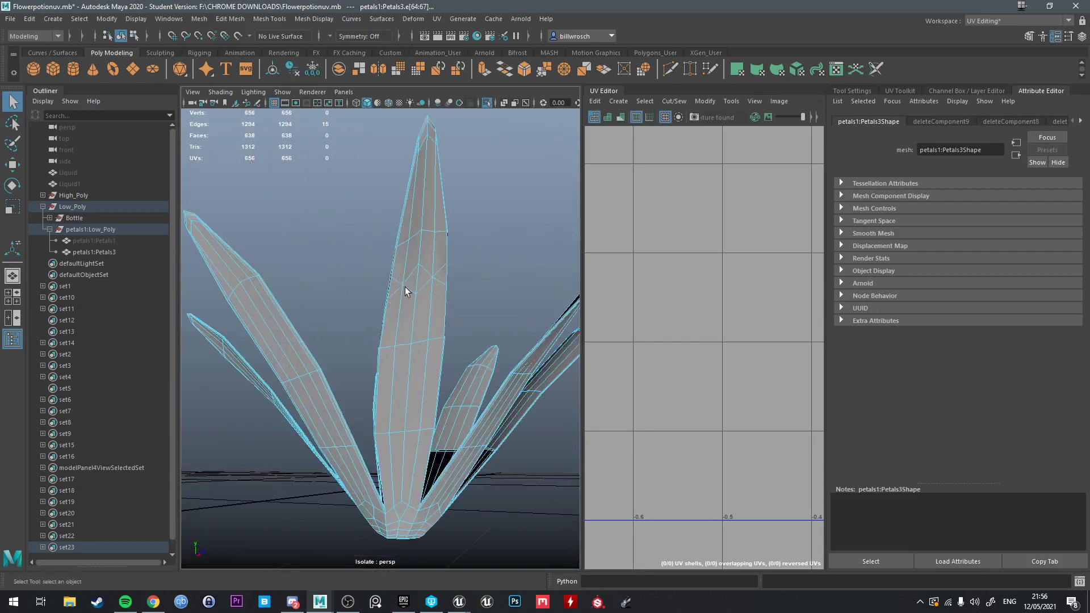
pyautogui.hotkey('ctrl', 'z')
pyautogui.keyDown('alt'); pyautogui.moveTo(421, 259); pyautogui.dragTo(359, 300); pyautogui.keyUp('alt')
pyautogui.scroll(-4, 488, 318)
pyautogui.moveTo(358, 300); pyautogui.dragTo(358, 331, button='right')
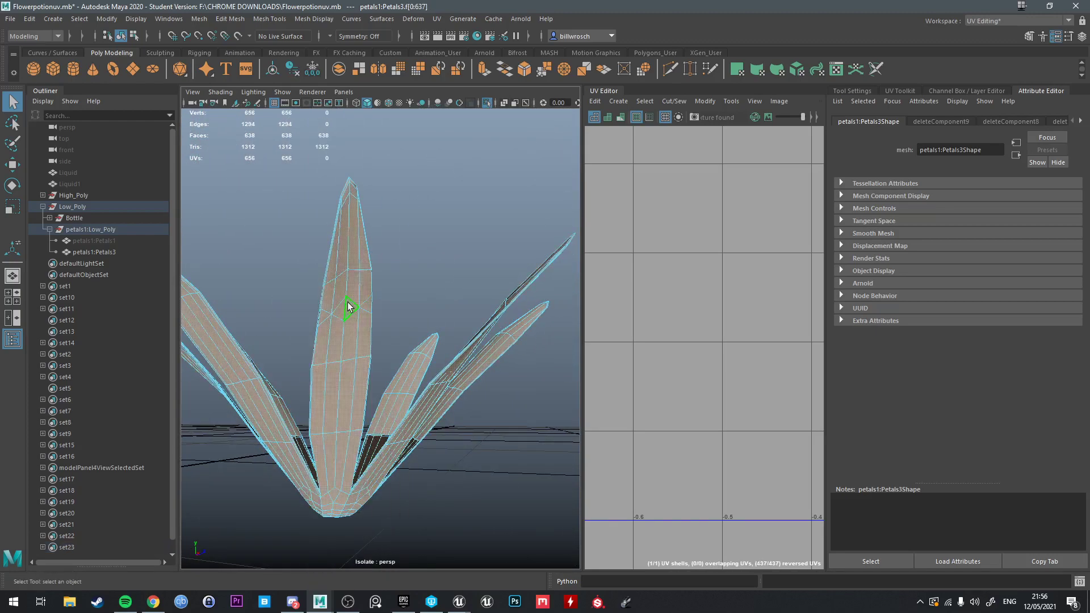
pyautogui.click(347, 305)
pyautogui.keyDown('alt'); pyautogui.moveTo(346, 293); pyautogui.dragTo(492, 372); pyautogui.keyUp('alt')
pyautogui.moveTo(510, 339); pyautogui.dragTo(535, 310, button='right')
pyautogui.scroll(3, 393, 421)
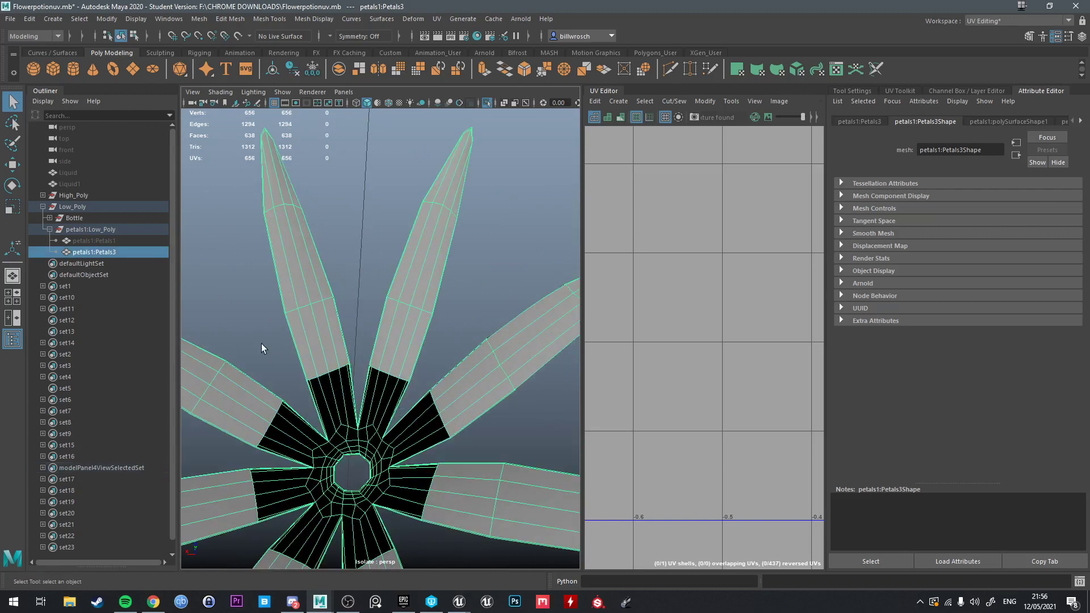
# Exit the isolated view and unhide the low-poly Petals1 mesh.
pyautogui.hotkey('ctrl', '1')
pyautogui.scroll(-5, 380, 364)
pyautogui.keyDown('alt'); pyautogui.moveTo(379, 363); pyautogui.dragTo(367, 358); pyautogui.keyUp('alt')
pyautogui.scroll(4, 367, 358)
pyautogui.keyDown('alt'); pyautogui.moveTo(368, 357); pyautogui.dragTo(422, 329, button='middle'); pyautogui.keyUp('alt')
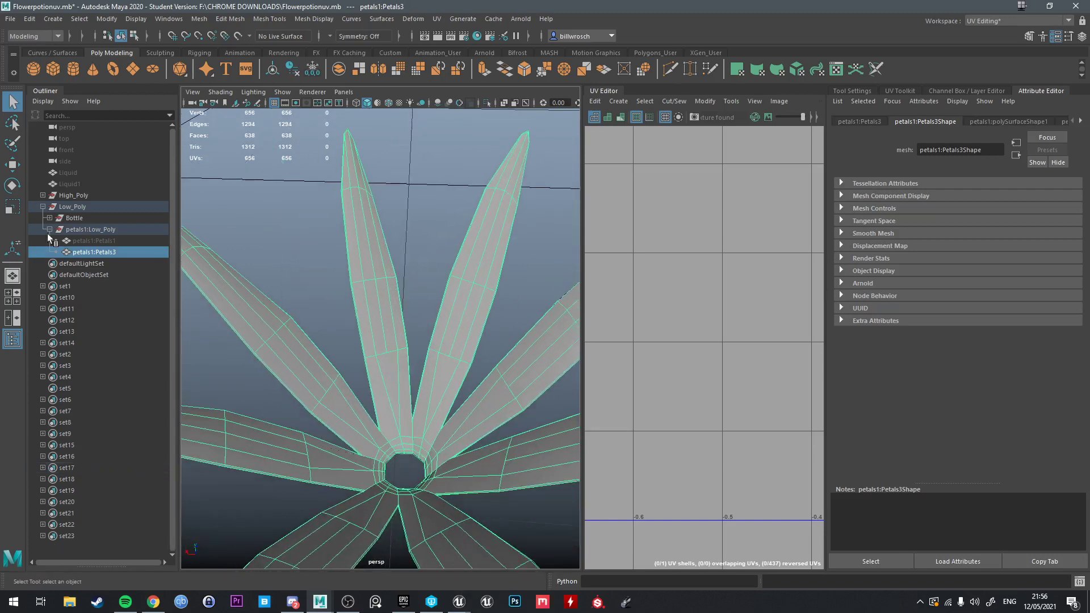
pyautogui.click(74, 196)
pyautogui.keyDown('shift'); pyautogui.click(83, 208); pyautogui.keyUp('shift')
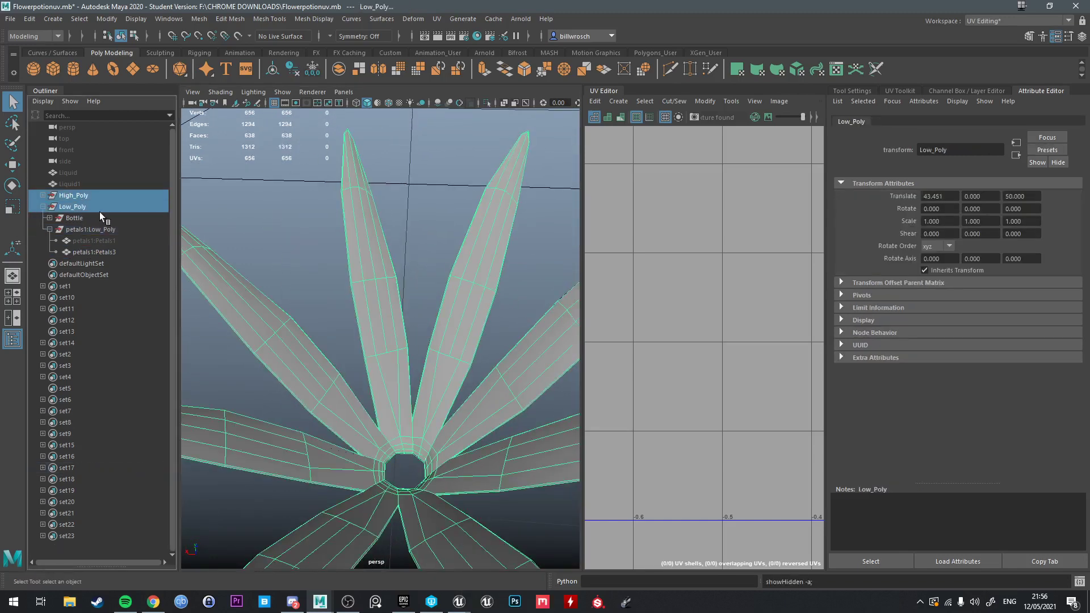
pyautogui.click(94, 240)
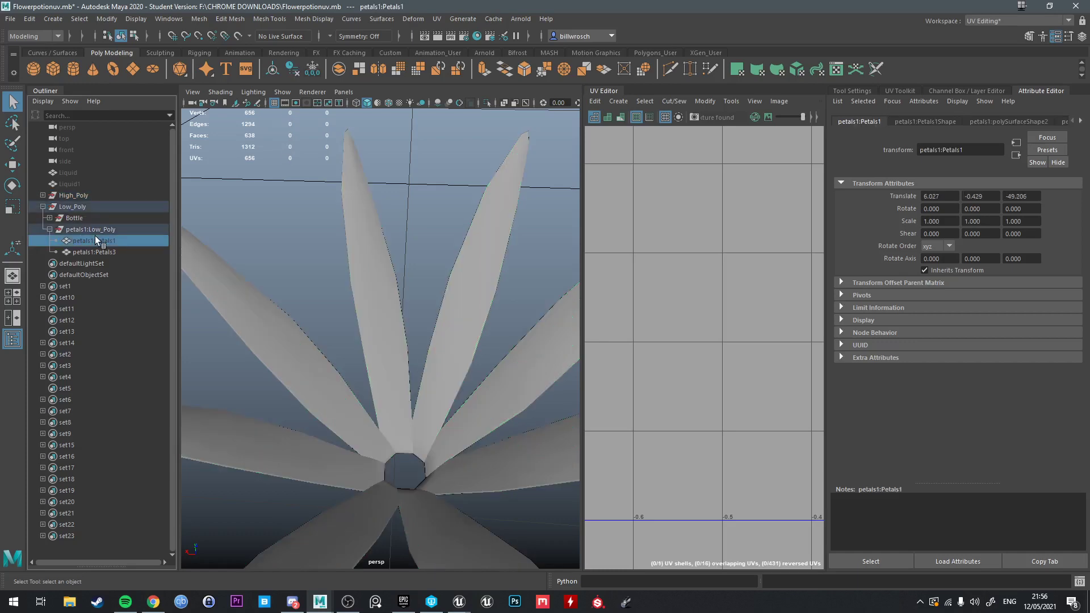
pyautogui.hotkey('shift', 'h')
# Expand the low-poly Bottle group down to polySurface4 and unhide its Handle mesh.
pyautogui.click(49, 218)
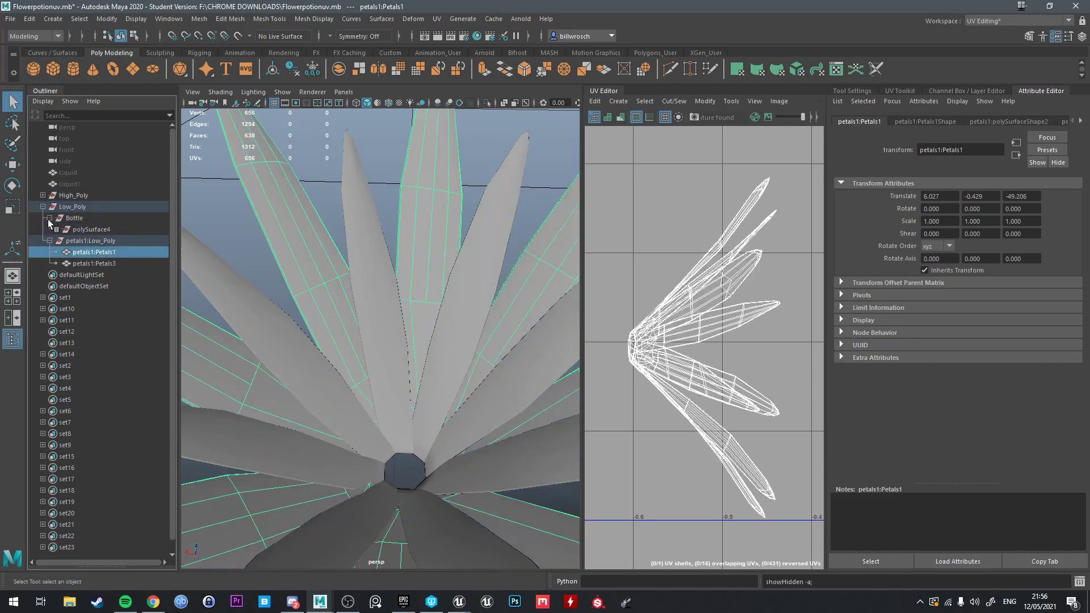
pyautogui.click(56, 229)
pyautogui.click(82, 242)
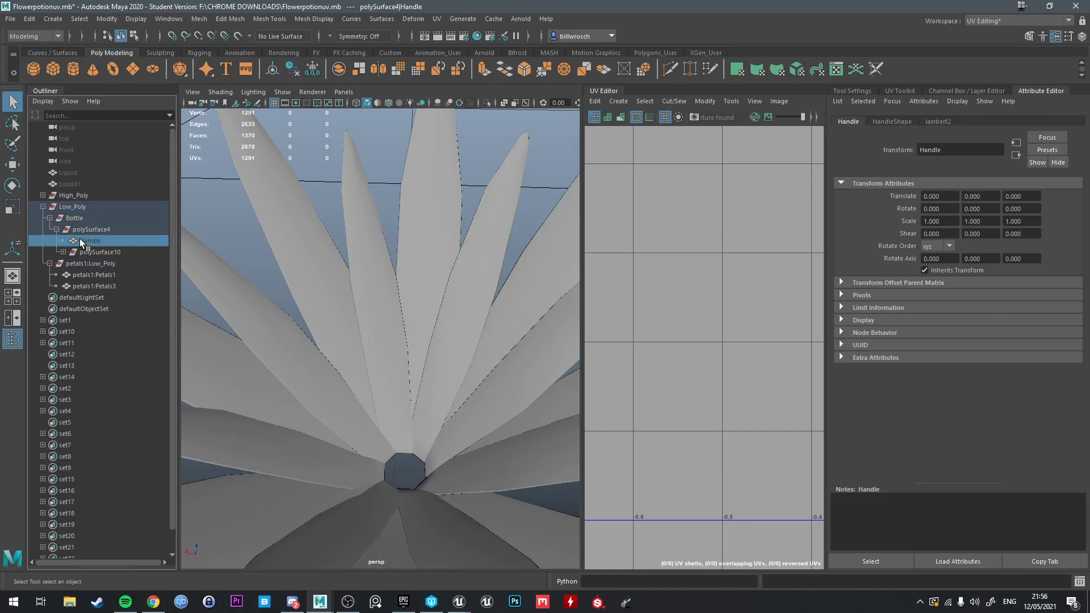
pyautogui.hotkey('shift', 'h')
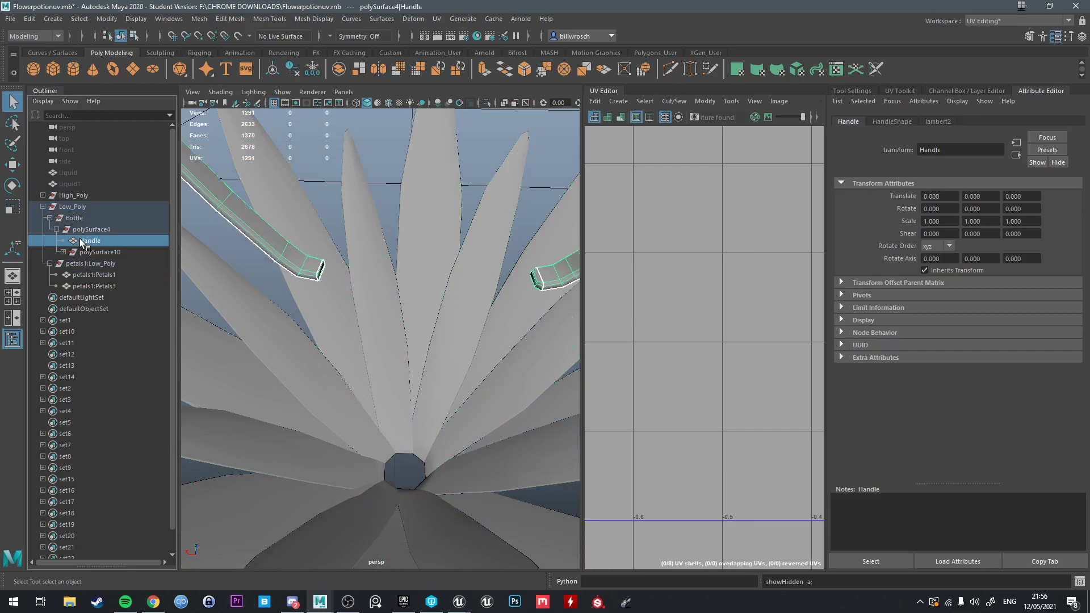
# Unhide the Petals1, Petals2, Bottle and Bottom meshes in the High_Poly group.
pyautogui.click(42, 196)
pyautogui.click(77, 220)
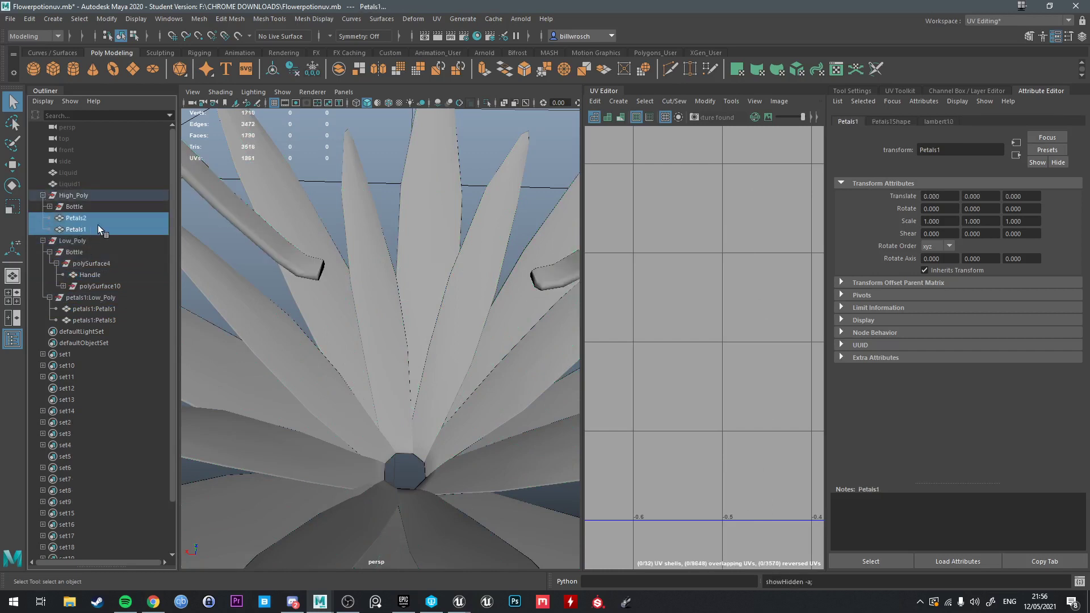
pyautogui.click(49, 207)
pyautogui.click(86, 218)
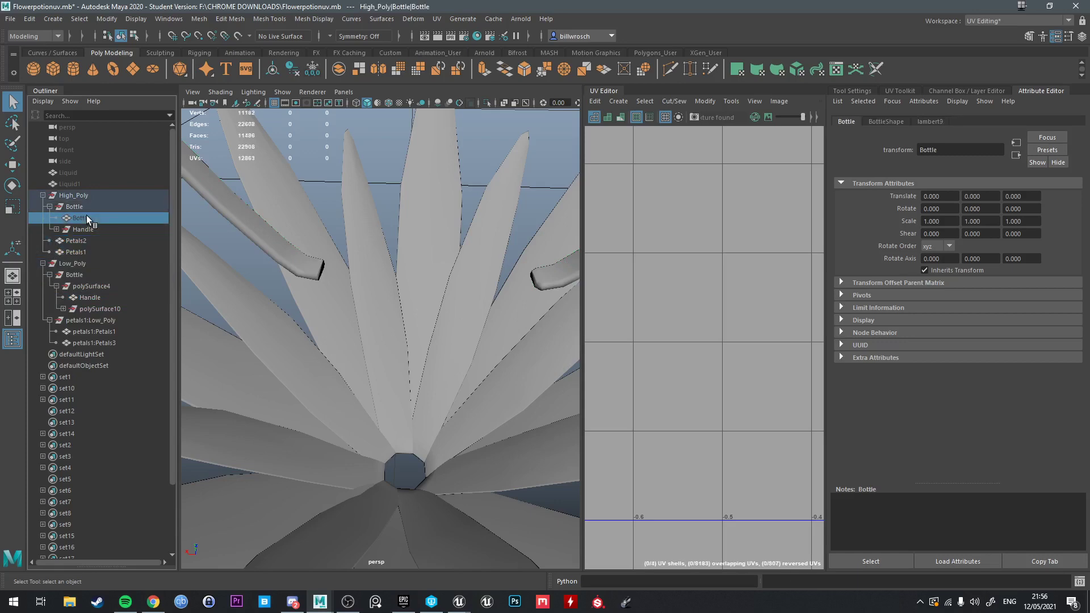
pyautogui.press('f')
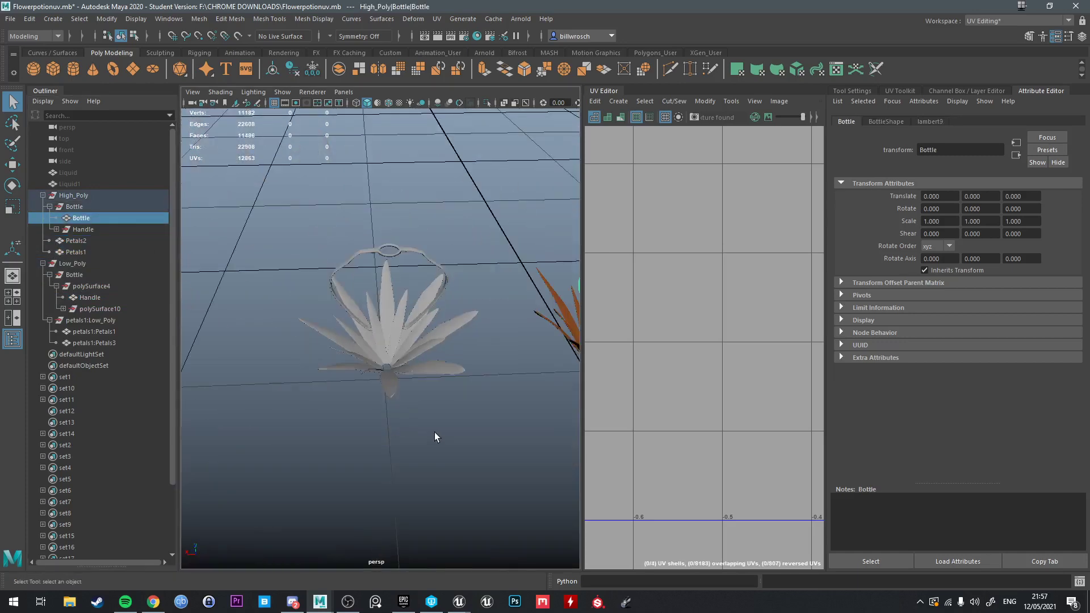
pyautogui.scroll(-3, 112, 363)
pyautogui.scroll(3, 114, 379)
pyautogui.click(56, 229)
pyautogui.click(86, 241)
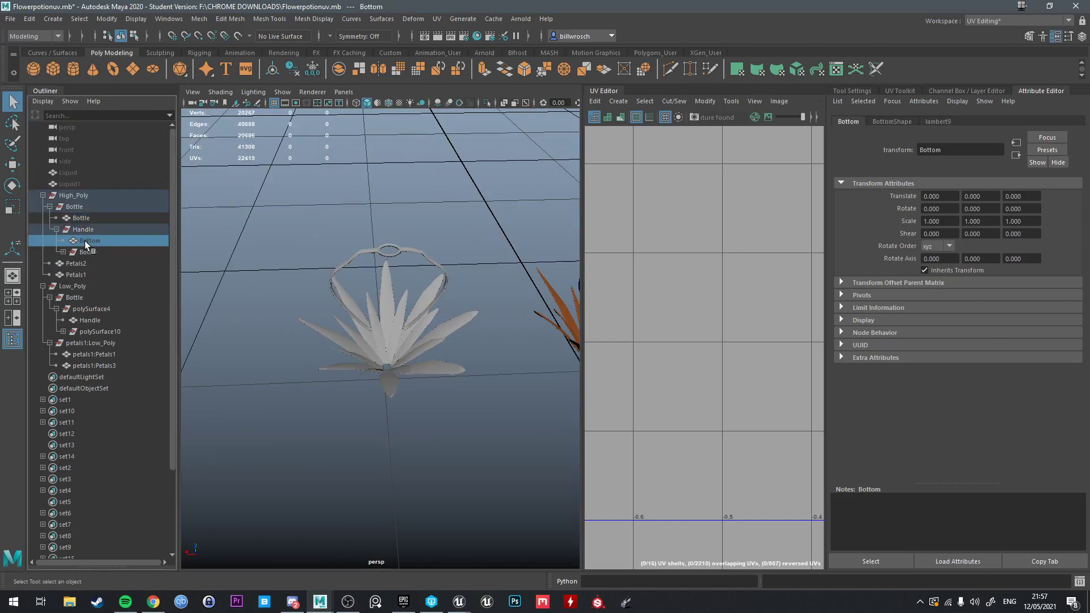
# Expand polySurface10 in the low-poly bottle group and unhide polySurface10_Top.
pyautogui.click(64, 331)
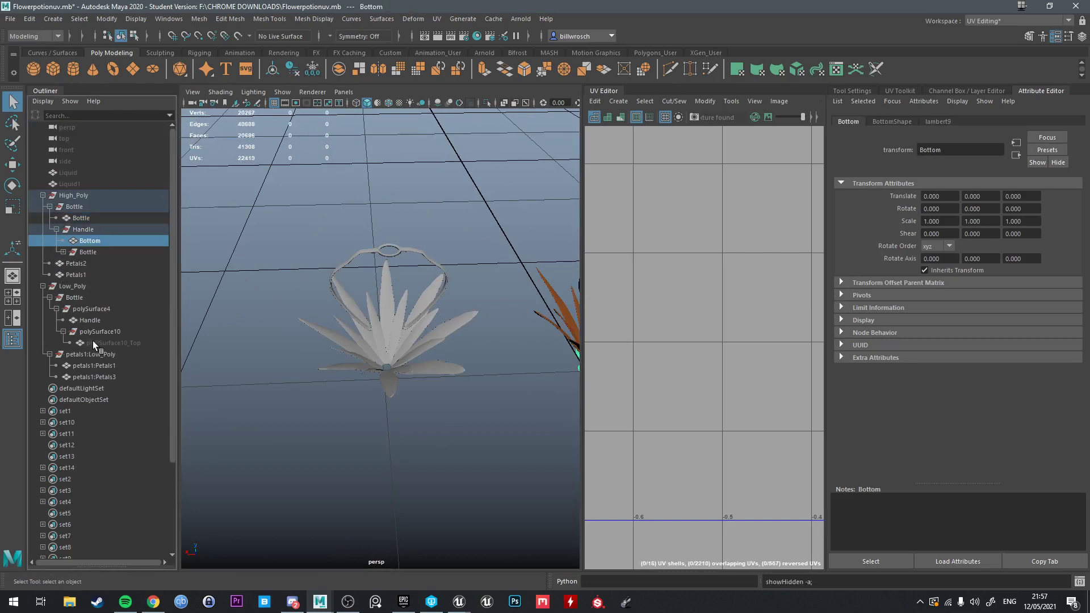
pyautogui.click(101, 342)
pyautogui.hotkey('shift', 'h')
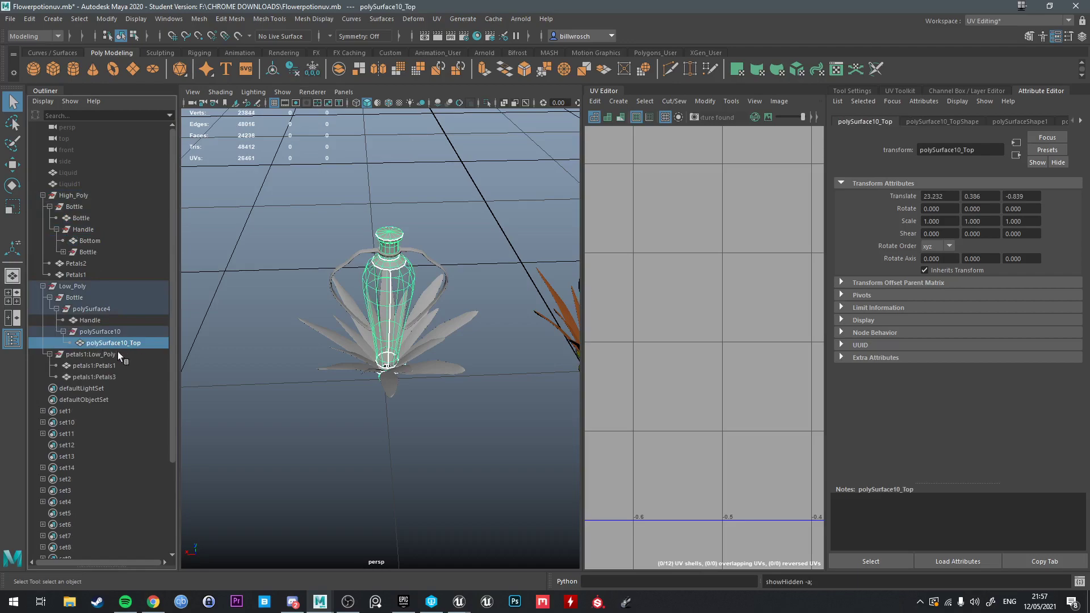
# Select all the visible high-poly and low-poly meshes, delete their construction history and clear the selection.
pyautogui.scroll(-6, 432, 392)
pyautogui.moveTo(574, 449); pyautogui.dragTo(304, 229)
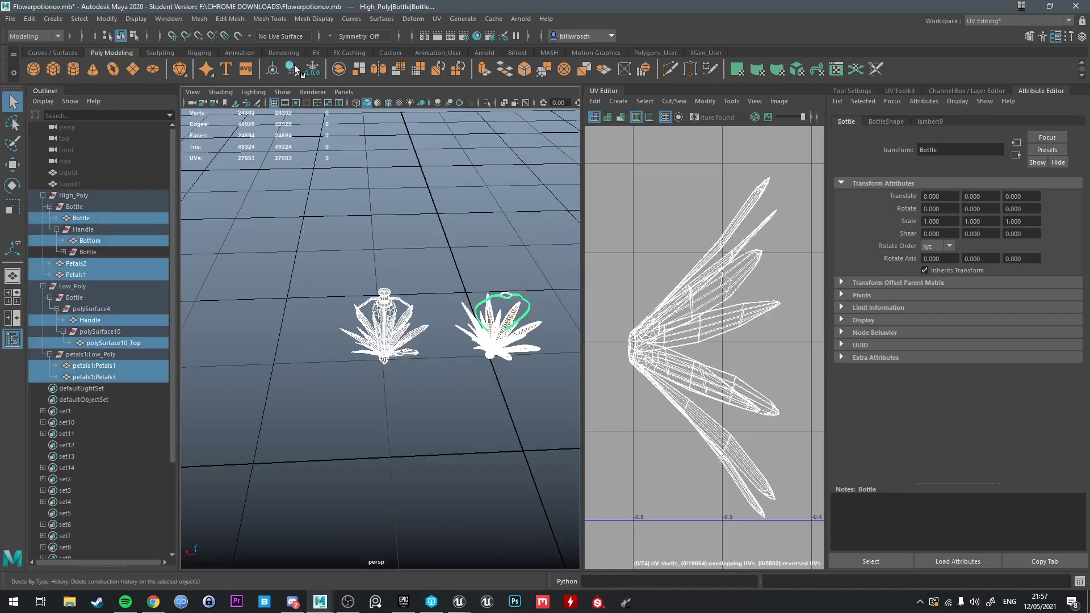
pyautogui.scroll(8, 435, 305)
pyautogui.scroll(-3, 435, 305)
pyautogui.keyDown('alt'); pyautogui.moveTo(443, 348); pyautogui.dragTo(465, 344); pyautogui.keyUp('alt')
pyautogui.click(502, 478)
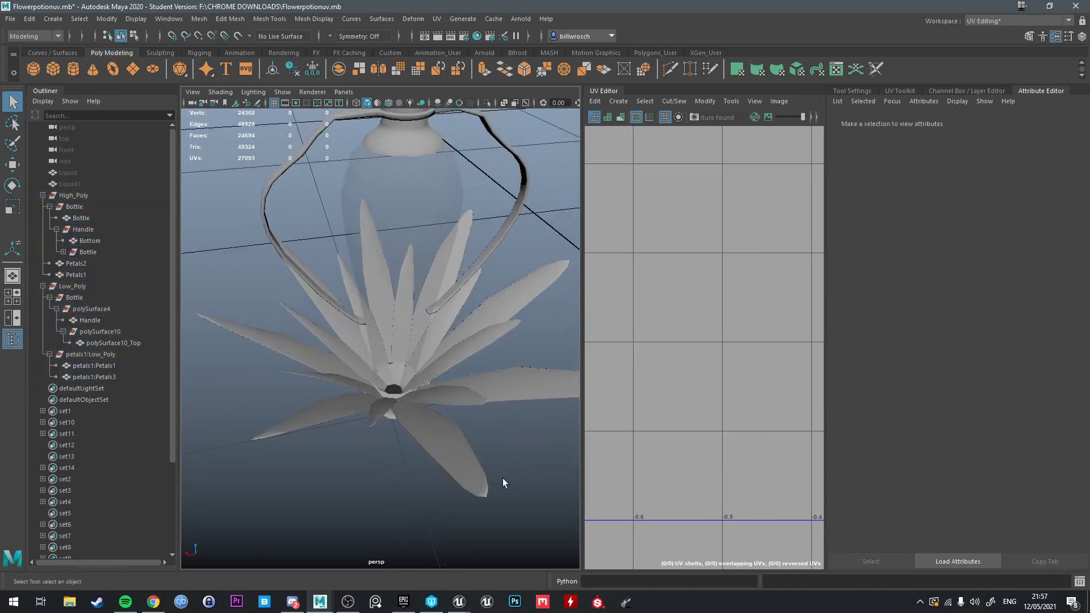
# Isolate the low-poly Petals3 mesh and merge all of its vertices.
pyautogui.click(462, 353)
pyautogui.hotkey('ctrl', '1')
pyautogui.scroll(6, 414, 357)
pyautogui.keyDown('alt'); pyautogui.moveTo(423, 443); pyautogui.dragTo(431, 386); pyautogui.keyUp('alt')
pyautogui.scroll(-7, 420, 364)
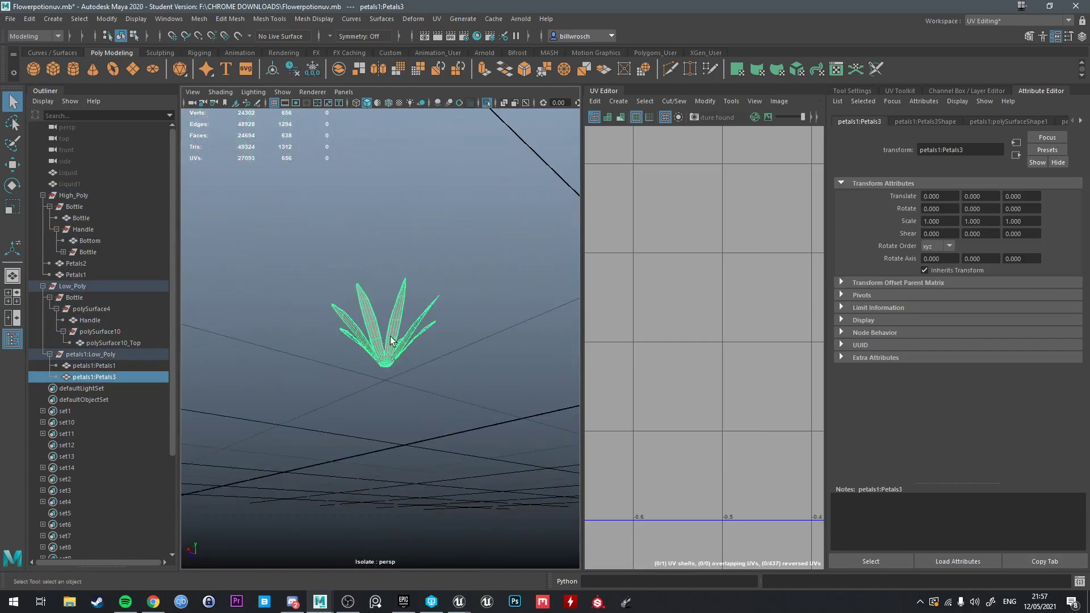
pyautogui.moveTo(391, 289); pyautogui.dragTo(340, 290, button='right')
pyautogui.moveTo(293, 228); pyautogui.dragTo(466, 443)
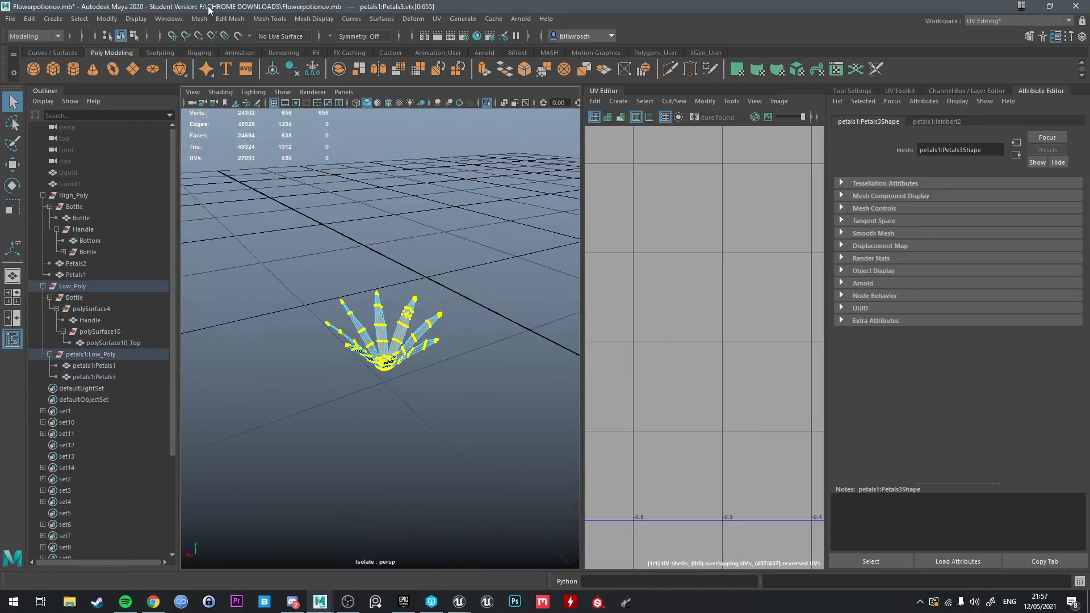
pyautogui.click(228, 19)
pyautogui.click(247, 139)
# Examine the edges and petal seams around the centre hole of the merged petals mesh, selecting border edge loops to check continuity.
pyautogui.scroll(6, 423, 301)
pyautogui.keyDown('alt'); pyautogui.moveTo(426, 301); pyautogui.dragTo(379, 227); pyautogui.keyUp('alt')
pyautogui.moveTo(379, 227); pyautogui.dragTo(423, 202, button='right')
pyautogui.scroll(5, 434, 238)
pyautogui.keyDown('alt'); pyautogui.moveTo(435, 239); pyautogui.dragTo(344, 341); pyautogui.keyUp('alt')
pyautogui.keyDown('alt'); pyautogui.moveTo(344, 341); pyautogui.dragTo(383, 339, button='middle'); pyautogui.keyUp('alt')
pyautogui.moveTo(394, 353); pyautogui.dragTo(396, 258, button='right')
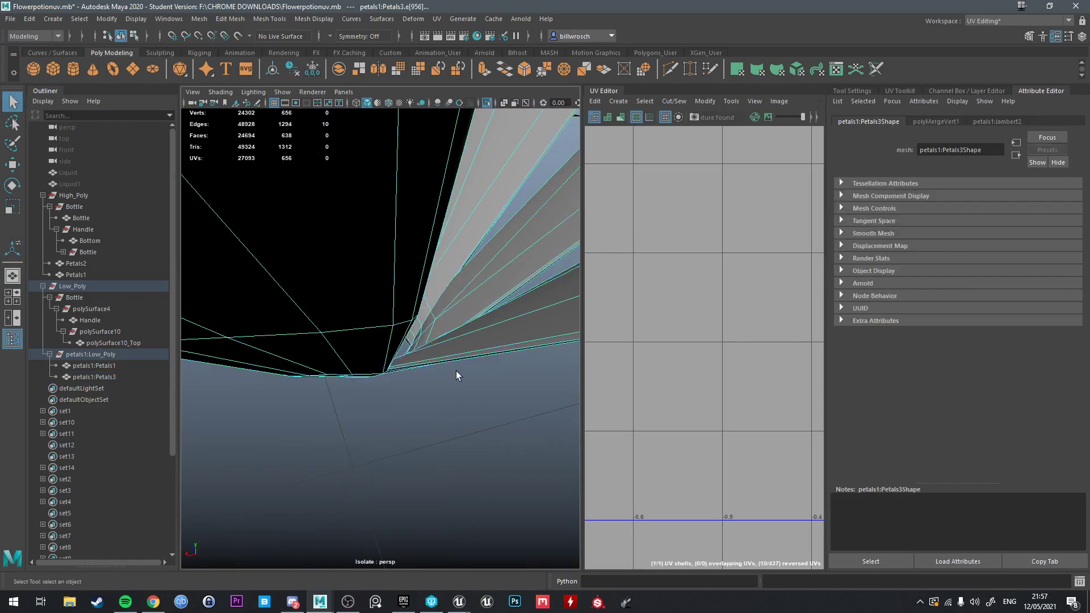
pyautogui.doubleClick(444, 360)
pyautogui.keyDown('alt'); pyautogui.moveTo(444, 360); pyautogui.dragTo(417, 348); pyautogui.keyUp('alt')
pyautogui.scroll(-10, 771, 281)
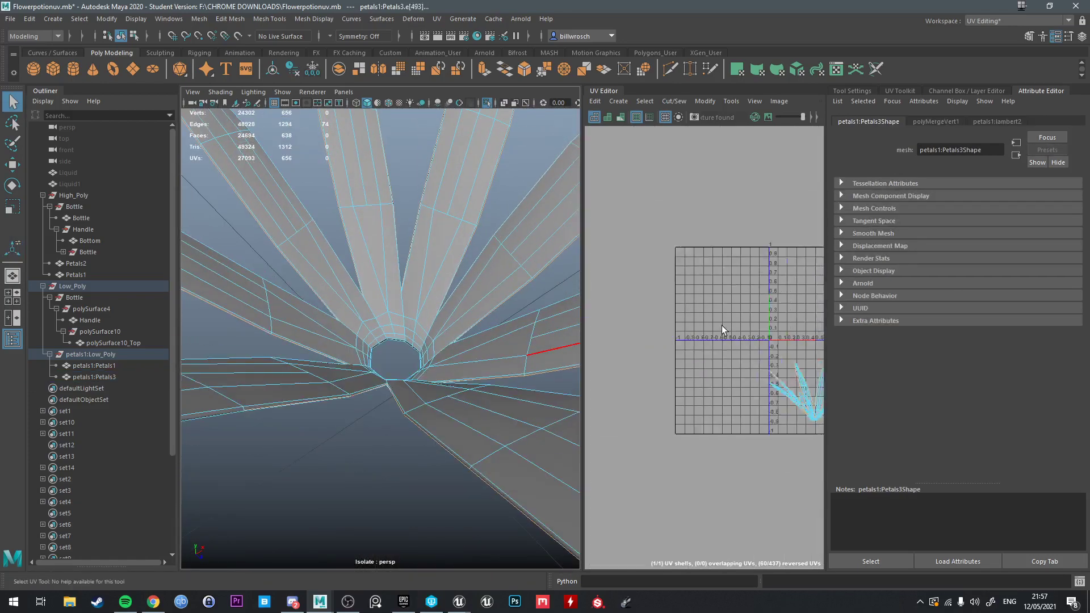
# Show the UV Toolkit and apply a camera-based UV projection to the whole petals mesh from a zoomed-out view.
pyautogui.keyDown('alt'); pyautogui.moveTo(769, 329); pyautogui.dragTo(691, 330, button='middle'); pyautogui.keyUp('alt')
pyautogui.moveTo(381, 324); pyautogui.dragTo(558, 251, button='right')
pyautogui.click(900, 90)
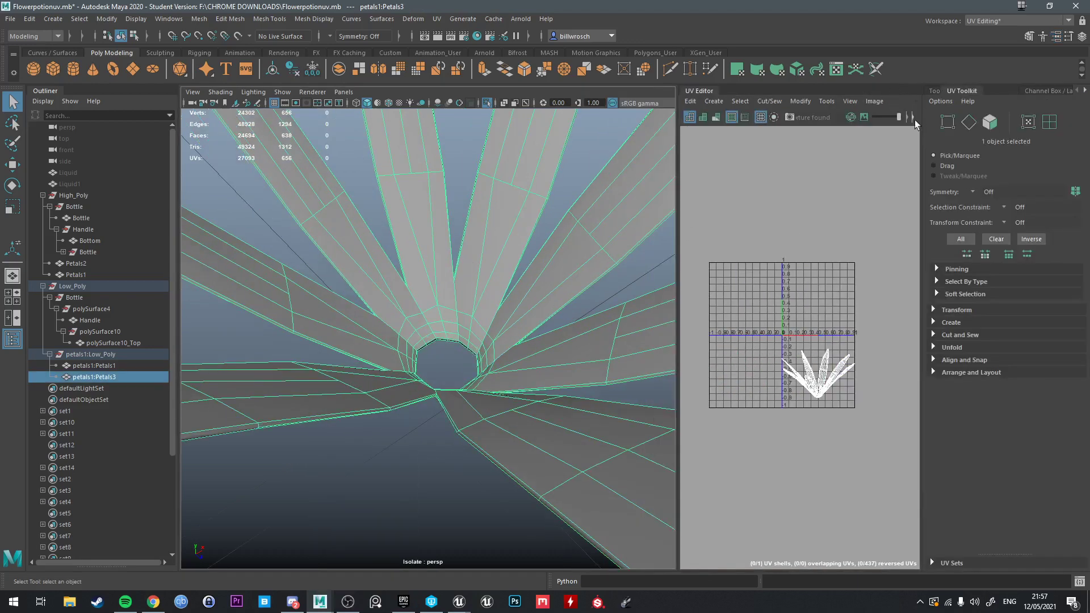
pyautogui.click(950, 322)
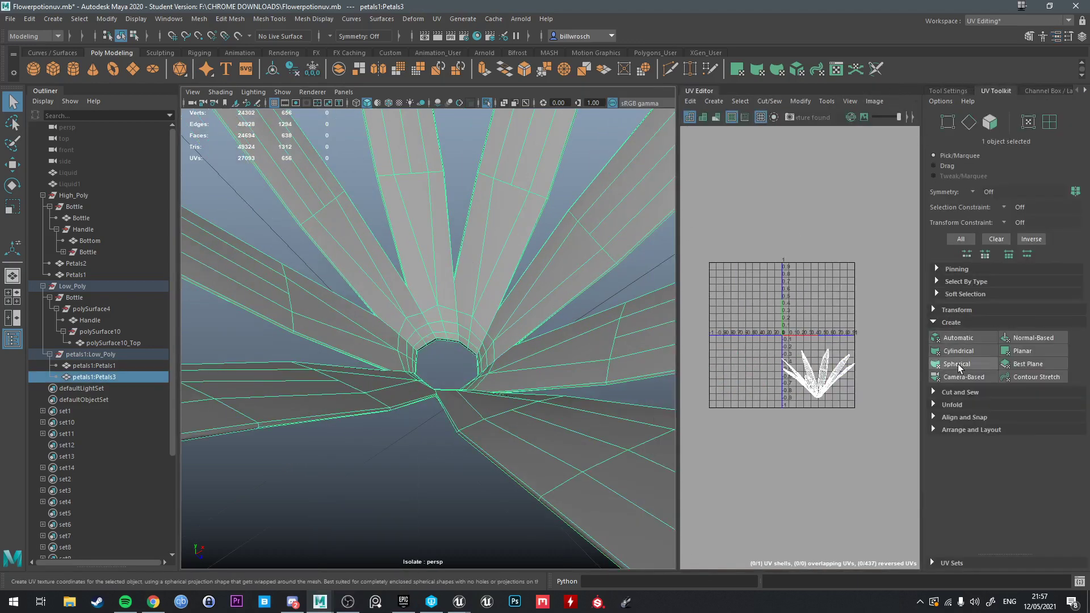
pyautogui.click(945, 378)
pyautogui.scroll(-6, 514, 295)
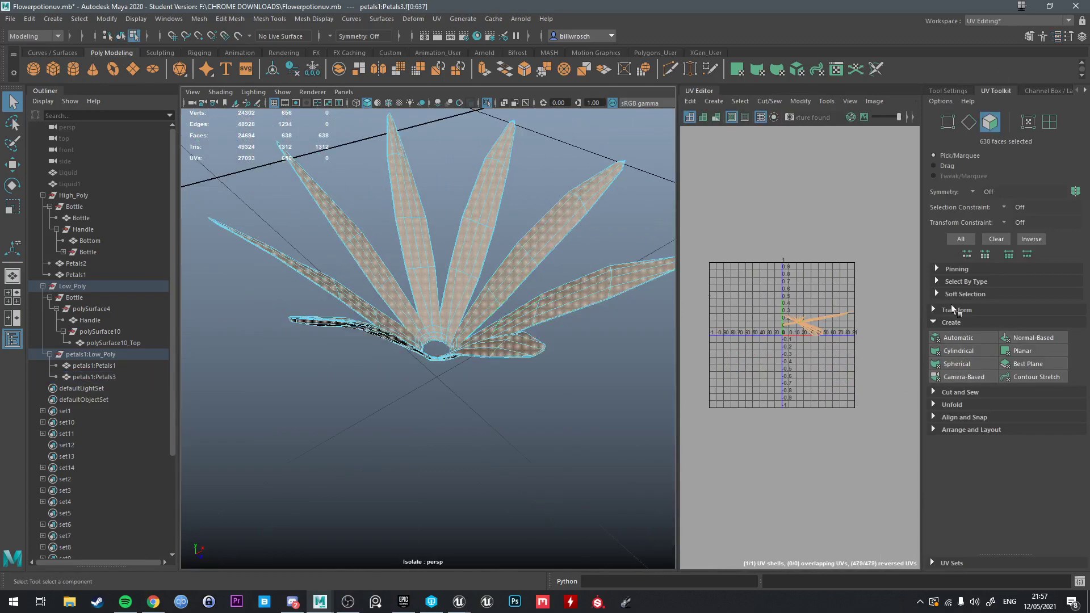
pyautogui.click(967, 378)
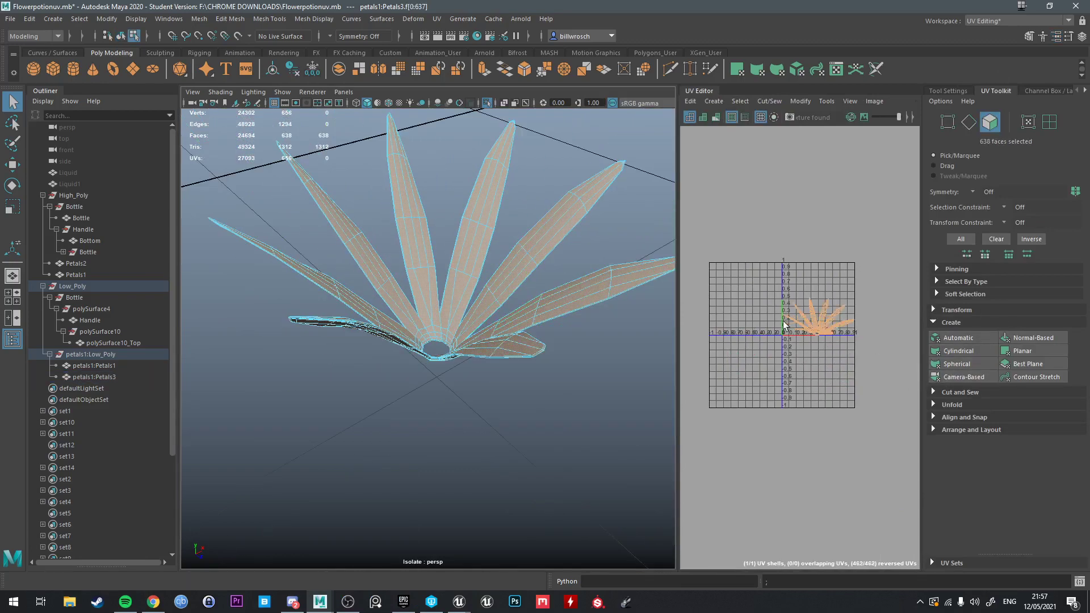
# Check the edges at the petals' base, return the mesh to object selection and open the mesh Cleanup options.
pyautogui.keyDown('alt'); pyautogui.moveTo(531, 227); pyautogui.dragTo(531, 275); pyautogui.keyUp('alt')
pyautogui.scroll(5, 530, 269)
pyautogui.moveTo(469, 290); pyautogui.dragTo(469, 259, button='right')
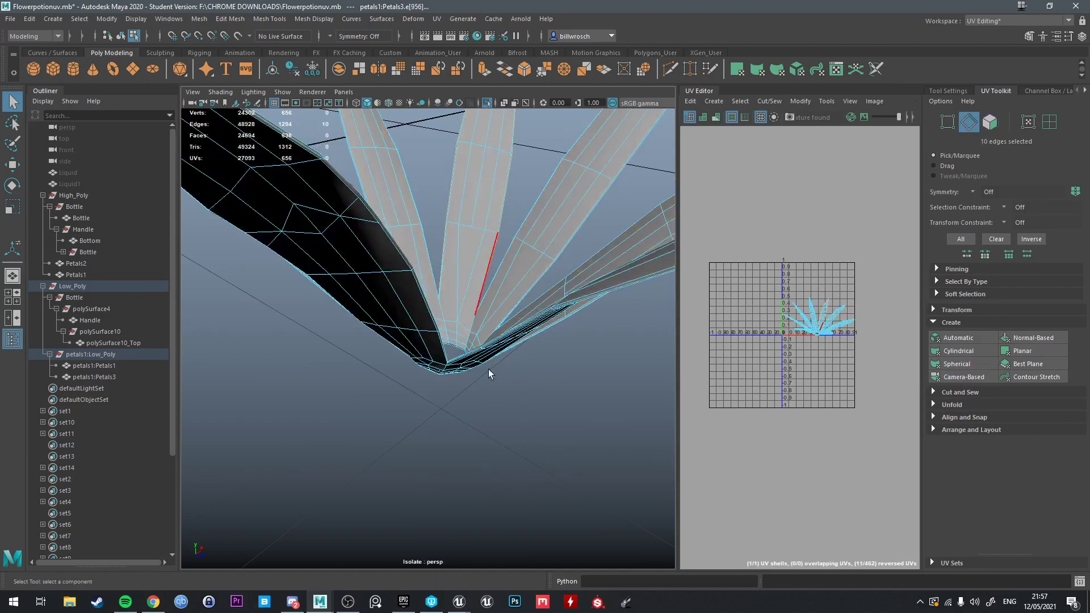
pyautogui.keyDown('alt'); pyautogui.moveTo(489, 369); pyautogui.dragTo(446, 345); pyautogui.keyUp('alt')
pyautogui.scroll(2, 456, 330)
pyautogui.scroll(-3, 456, 330)
pyautogui.moveTo(426, 288); pyautogui.dragTo(480, 270, button='right')
pyautogui.click(198, 18)
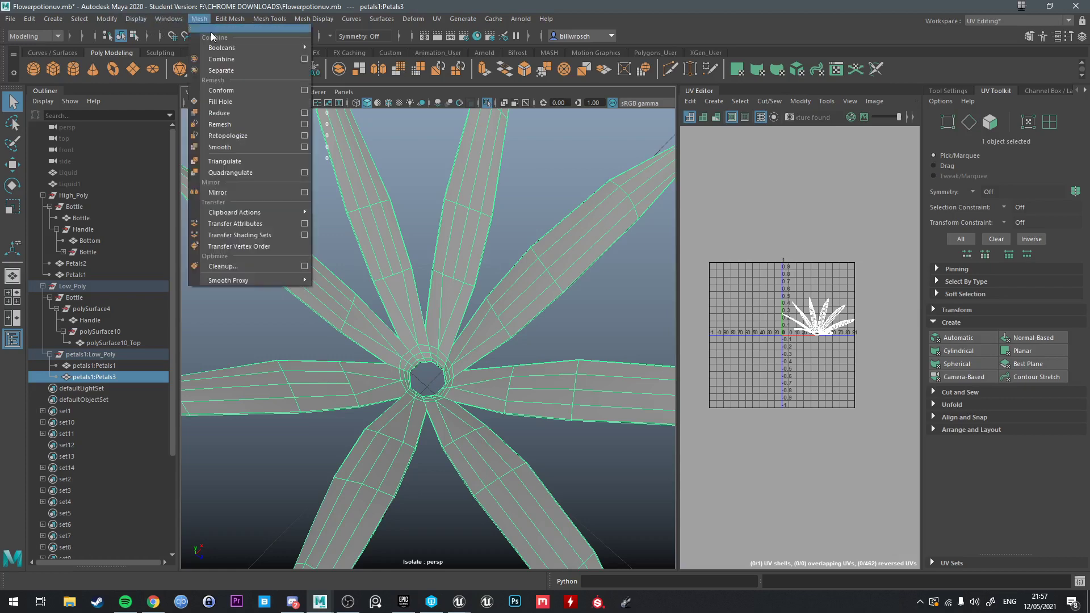
pyautogui.click(305, 266)
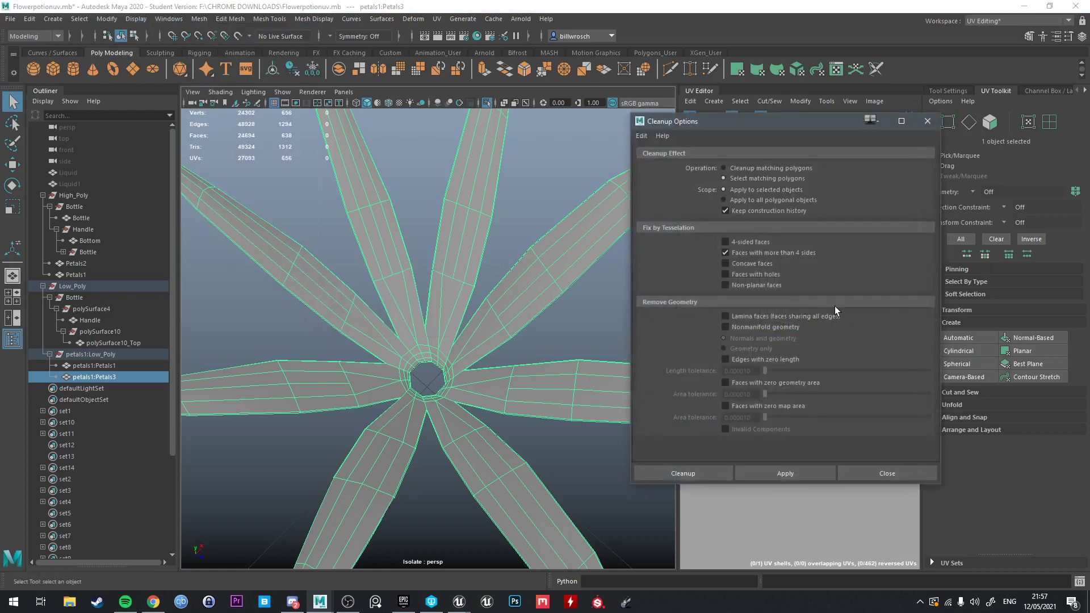
pyautogui.moveTo(795, 127); pyautogui.dragTo(746, 122)
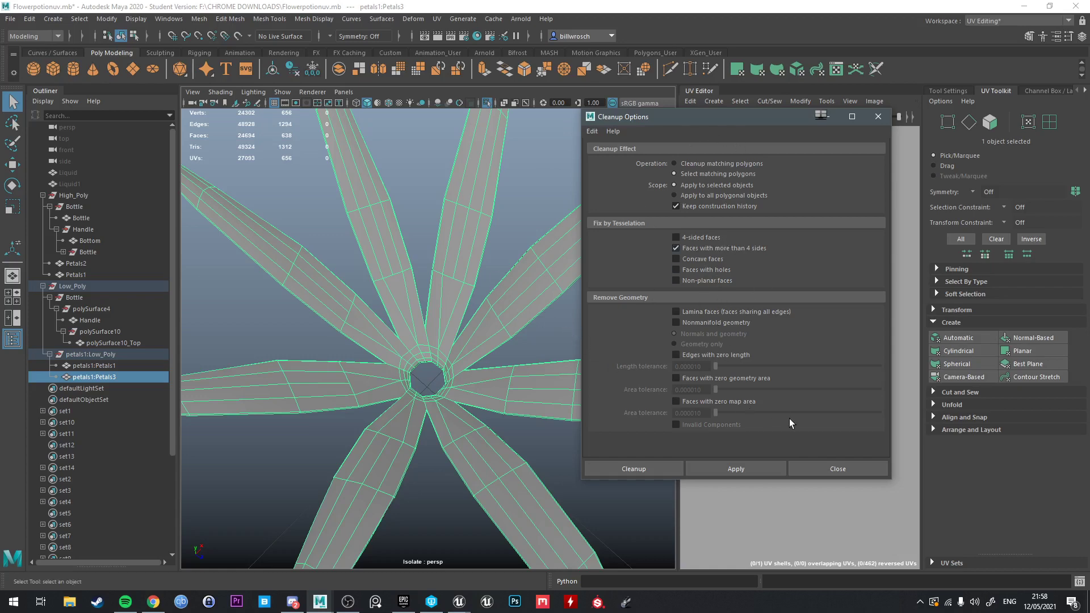
# Run Cleanup on the petals mesh to select the faces with more than four sides.
pyautogui.click(738, 469)
pyautogui.keyDown('alt'); pyautogui.moveTo(474, 413); pyautogui.dragTo(411, 356); pyautogui.keyUp('alt')
pyautogui.scroll(-4, 421, 335)
pyautogui.keyDown('alt'); pyautogui.moveTo(408, 359); pyautogui.dragTo(492, 368); pyautogui.keyUp('alt')
pyautogui.scroll(5, 458, 293)
pyautogui.moveTo(456, 289); pyautogui.dragTo(461, 319, button='right')
pyautogui.click(479, 313)
pyautogui.click(743, 471)
pyautogui.click(660, 470)
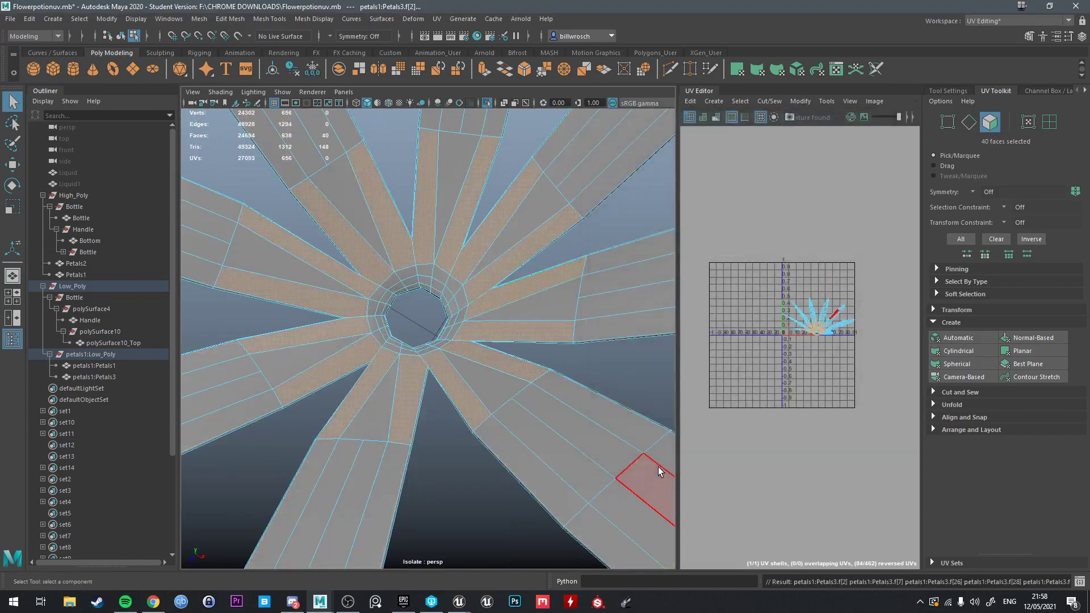
# Examine one of the many-sided faces at a petal's base and pick its vertices around the centre hole to check for extra points.
pyautogui.keyDown('alt'); pyautogui.moveTo(559, 410); pyautogui.dragTo(504, 391); pyautogui.keyUp('alt')
pyautogui.keyDown('alt'); pyautogui.moveTo(435, 243); pyautogui.dragTo(463, 301, button='middle'); pyautogui.keyUp('alt')
pyautogui.click(457, 273)
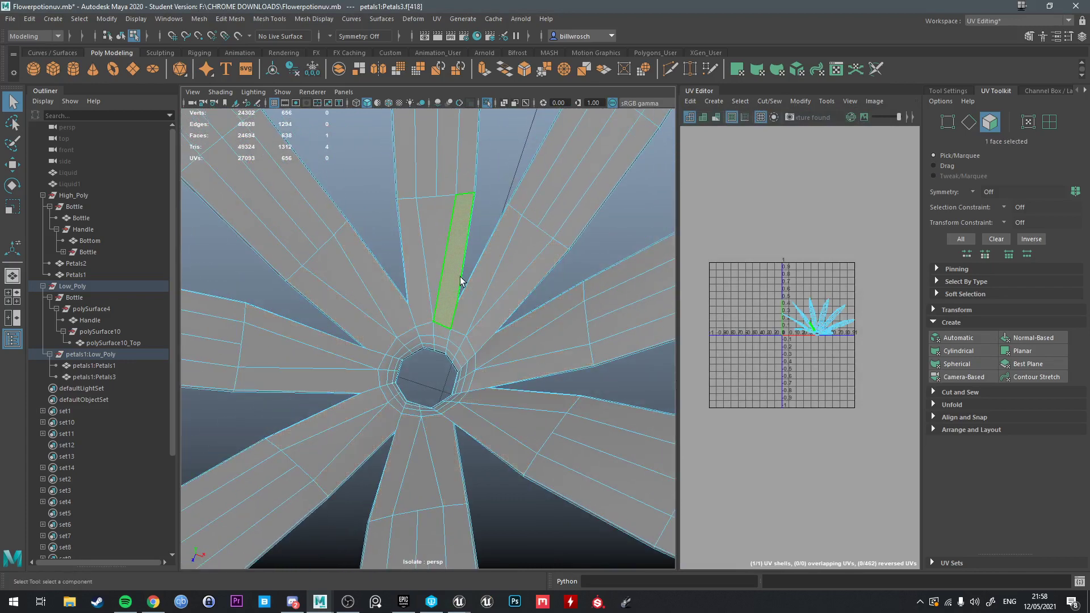
pyautogui.scroll(4, 450, 308)
pyautogui.keyDown('alt'); pyautogui.moveTo(458, 293); pyautogui.dragTo(465, 292); pyautogui.keyUp('alt')
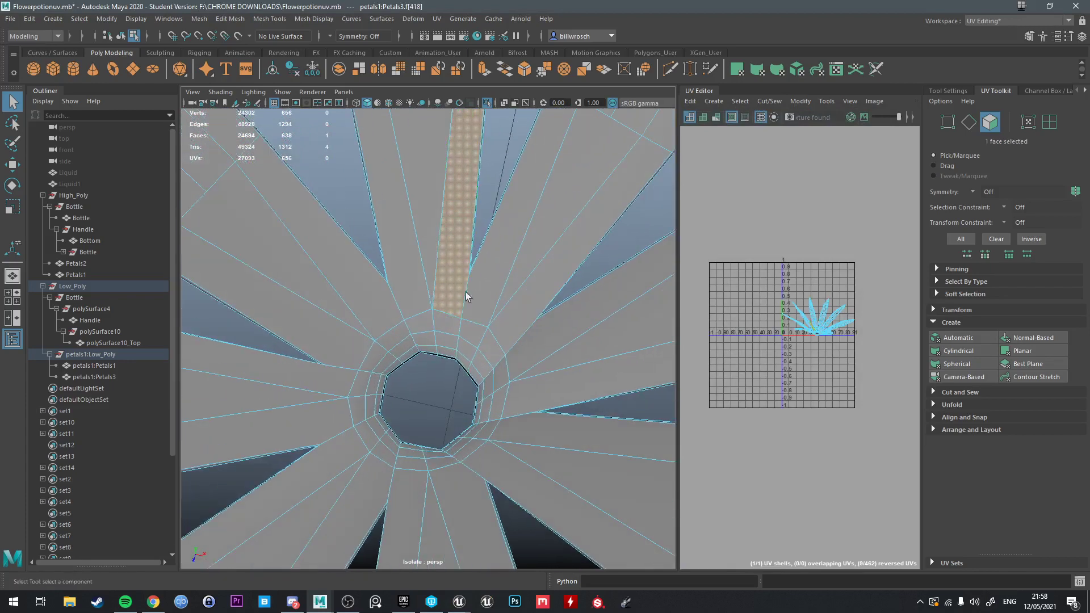
pyautogui.moveTo(461, 281); pyautogui.dragTo(455, 285, button='right')
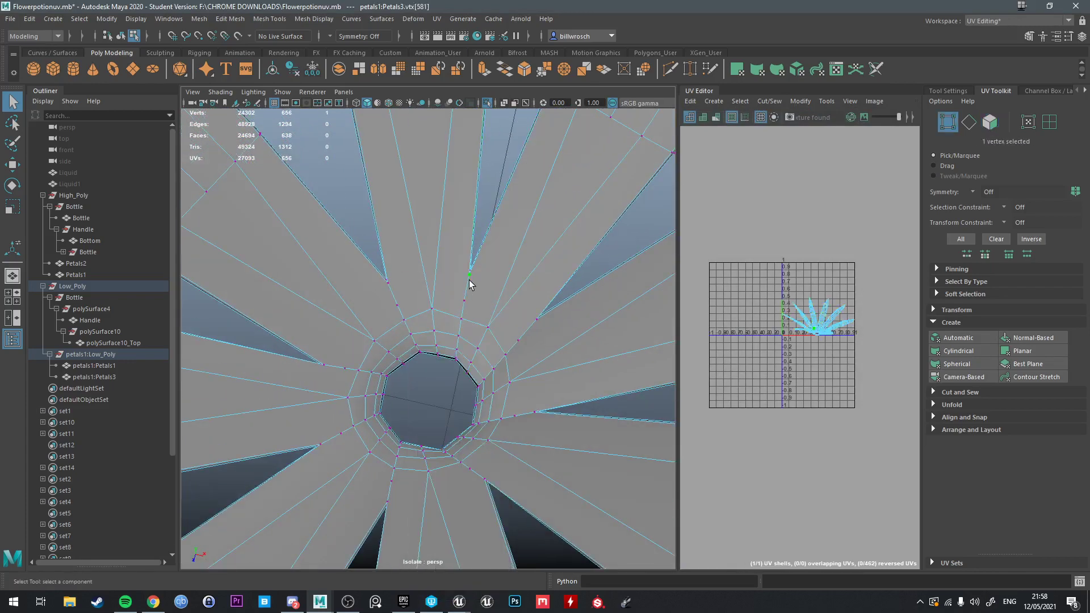
pyautogui.scroll(3, 468, 306)
pyautogui.keyDown('alt'); pyautogui.moveTo(470, 306); pyautogui.dragTo(579, 300); pyautogui.keyUp('alt')
pyautogui.click(394, 338)
pyautogui.scroll(-2, 437, 383)
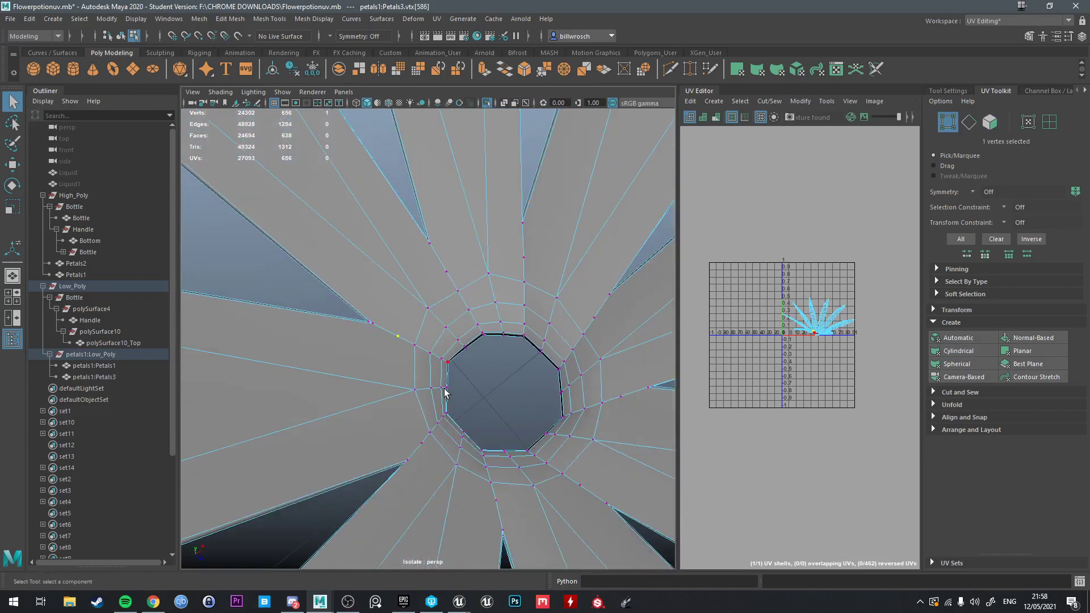
pyautogui.scroll(-10, 434, 423)
pyautogui.scroll(8, 468, 368)
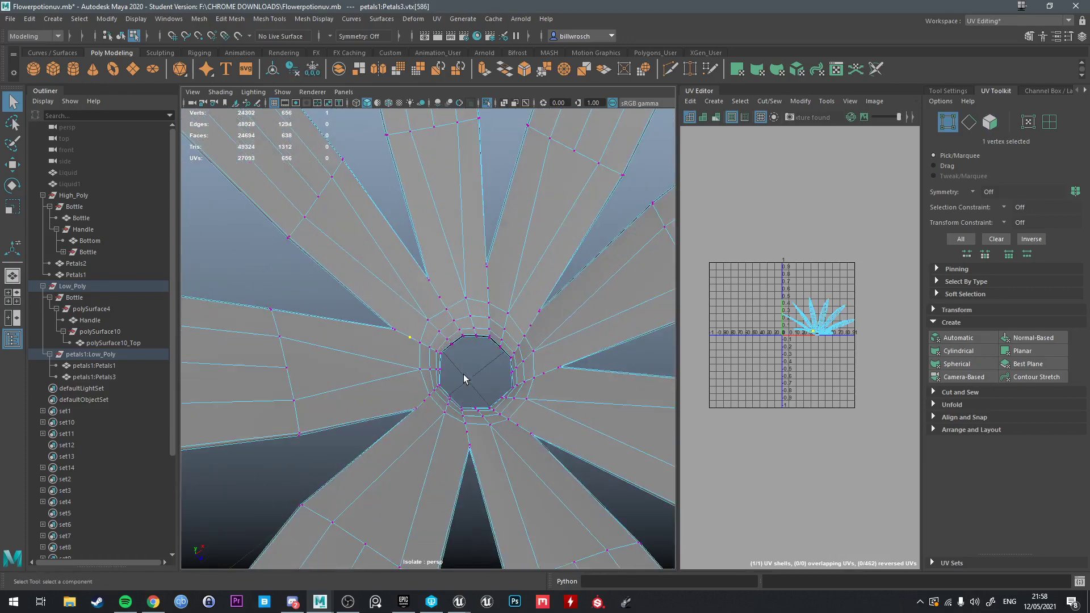
pyautogui.keyDown('alt'); pyautogui.moveTo(463, 373); pyautogui.dragTo(416, 365); pyautogui.keyUp('alt')
pyautogui.scroll(3, 397, 358)
pyautogui.keyDown('shift'); pyautogui.click(373, 333); pyautogui.keyUp('shift')
pyautogui.keyDown('alt'); pyautogui.moveTo(373, 333); pyautogui.dragTo(458, 344); pyautogui.keyUp('alt')
pyautogui.scroll(-10, 460, 343)
pyautogui.scroll(10, 443, 367)
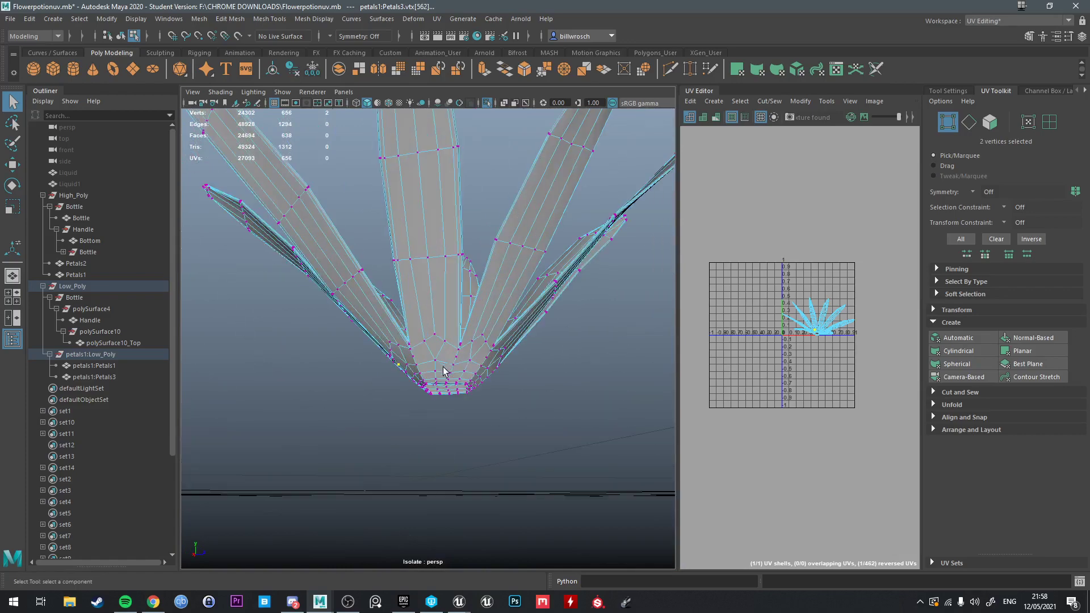
# Select every vertex of the petals mesh, merge them and clear the selection.
pyautogui.scroll(-12, 424, 383)
pyautogui.moveTo(370, 209); pyautogui.dragTo(516, 410)
pyautogui.scroll(13, 516, 410)
pyautogui.keyDown('alt'); pyautogui.moveTo(446, 366); pyautogui.dragTo(512, 311); pyautogui.keyUp('alt')
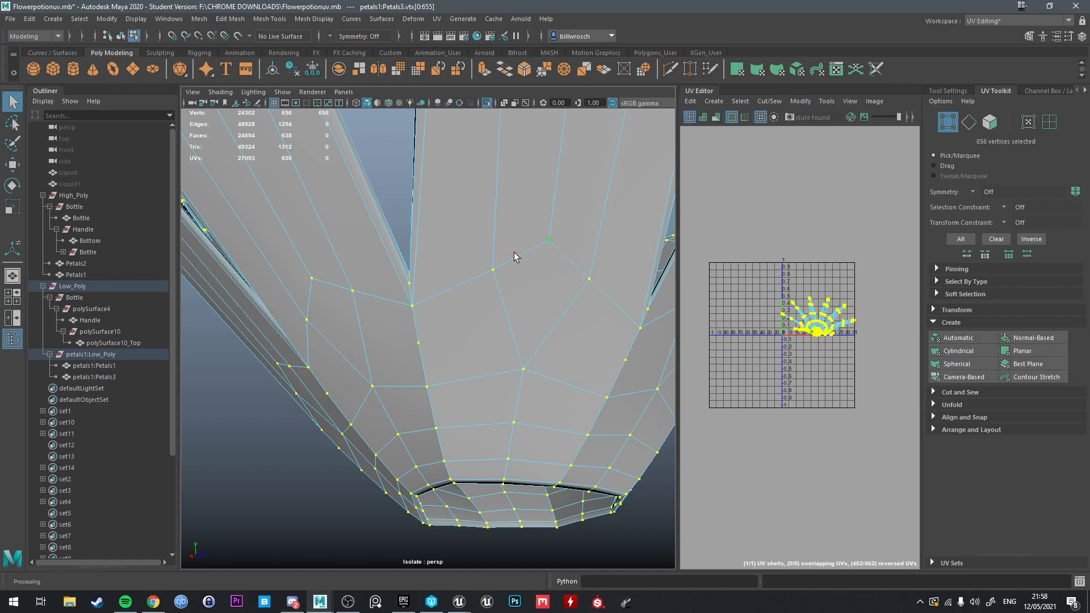
pyautogui.click(489, 152)
# Inspect the faces and border edges at the petals' base around the centre hole after the merge.
pyautogui.keyDown('alt'); pyautogui.moveTo(443, 383); pyautogui.dragTo(404, 397); pyautogui.keyUp('alt')
pyautogui.keyDown('alt'); pyautogui.moveTo(465, 391); pyautogui.dragTo(435, 414, button='middle'); pyautogui.keyUp('alt')
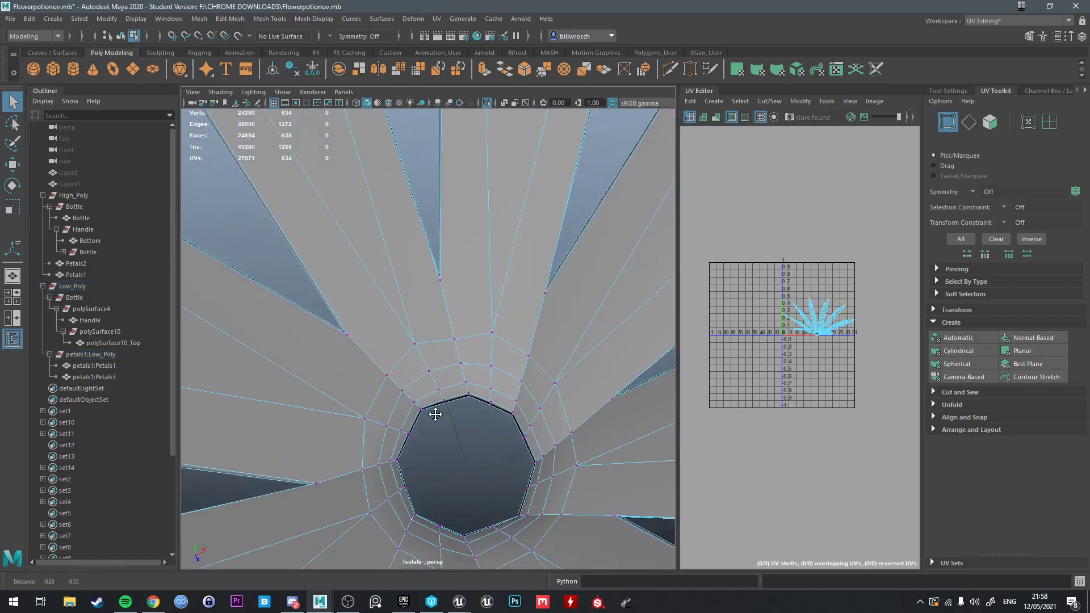
pyautogui.keyDown('alt'); pyautogui.moveTo(436, 415); pyautogui.dragTo(458, 345); pyautogui.keyUp('alt')
pyautogui.scroll(4, 461, 335)
pyautogui.moveTo(448, 290); pyautogui.dragTo(447, 323, button='right')
pyautogui.doubleClick(455, 291)
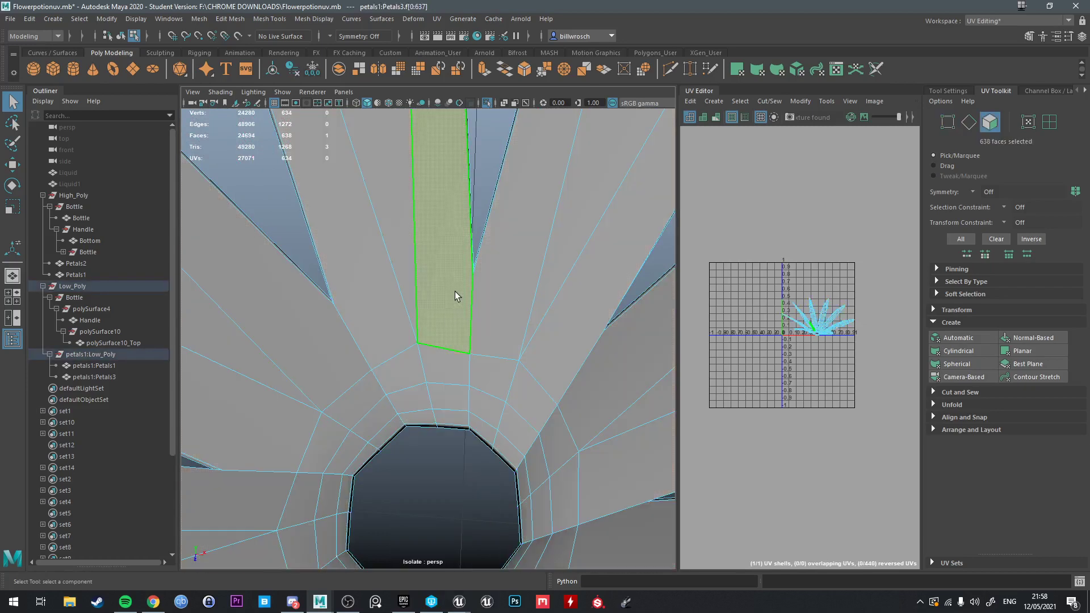
pyautogui.keyDown('alt'); pyautogui.moveTo(472, 282); pyautogui.dragTo(443, 356); pyautogui.keyUp('alt')
pyautogui.moveTo(443, 356); pyautogui.dragTo(445, 302, button='right')
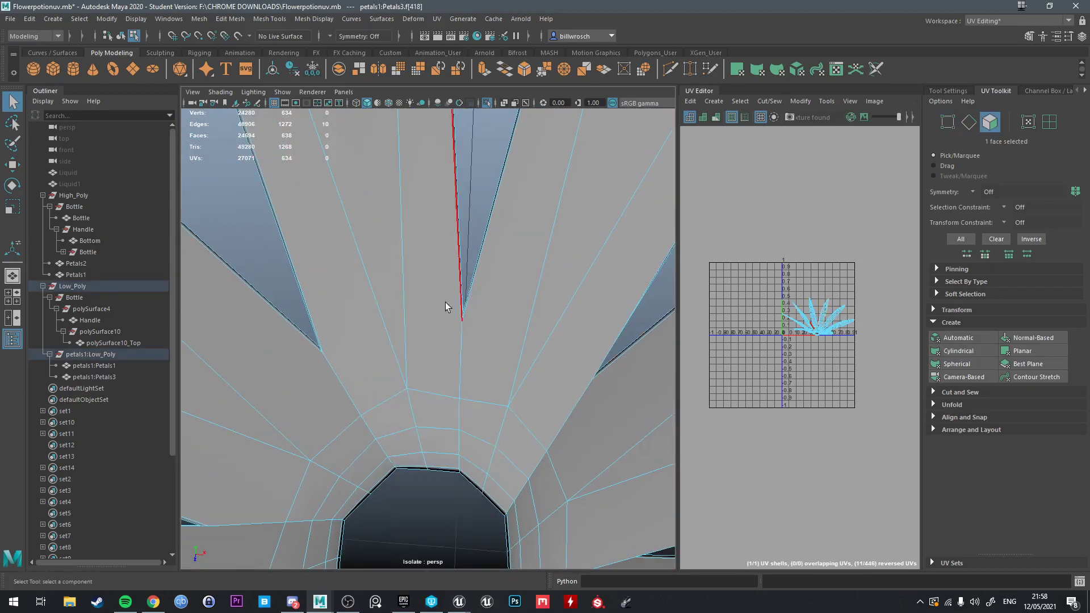
pyautogui.click(459, 345)
pyautogui.click(414, 273)
pyautogui.keyDown('alt'); pyautogui.moveTo(417, 274); pyautogui.dragTo(418, 392, button='middle'); pyautogui.keyUp('alt')
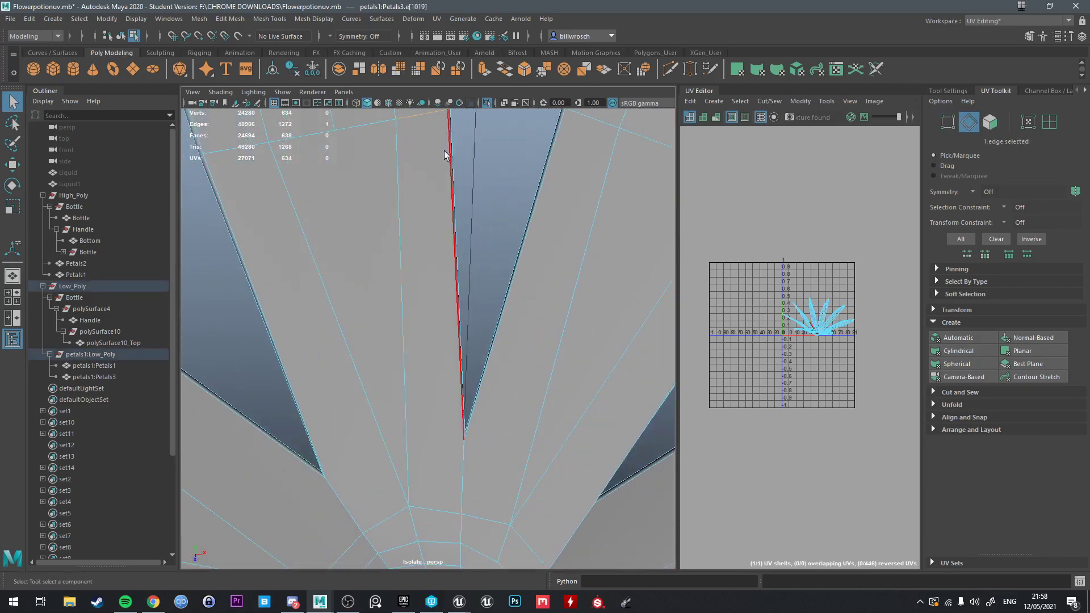
pyautogui.scroll(-6, 444, 188)
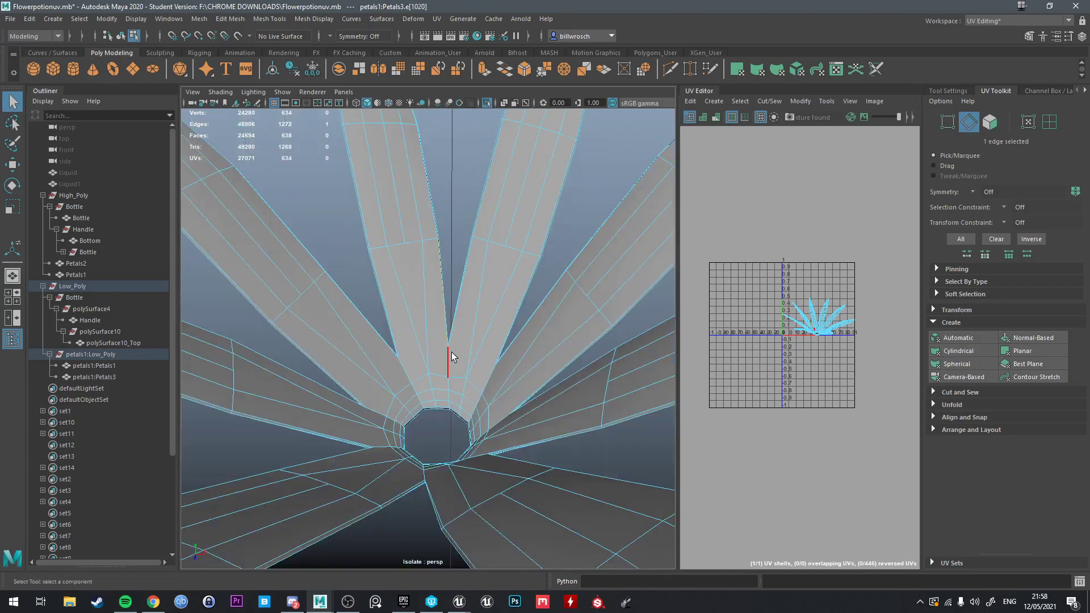
# Select the long many-sided faces beside the gaps between petals, all the way around the centre hole.
pyautogui.moveTo(452, 289); pyautogui.dragTo(455, 312, button='right')
pyautogui.click(439, 356)
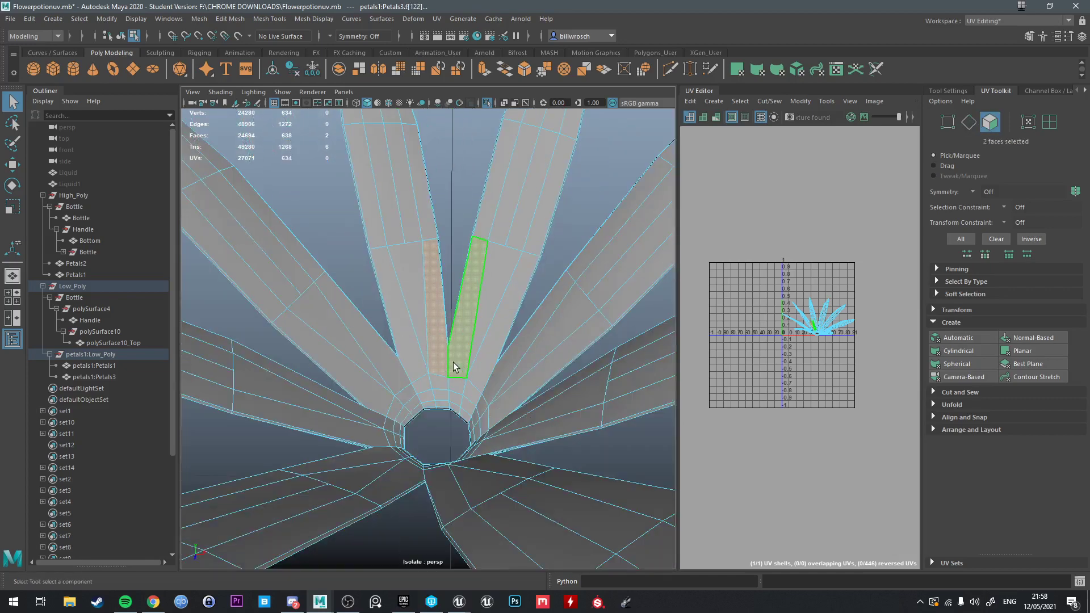
pyautogui.keyDown('alt'); pyautogui.moveTo(455, 362); pyautogui.dragTo(417, 361); pyautogui.keyUp('alt')
pyautogui.keyDown('shift'); pyautogui.click(389, 358); pyautogui.keyUp('shift')
pyautogui.keyDown('alt'); pyautogui.moveTo(333, 369); pyautogui.dragTo(289, 352); pyautogui.keyUp('alt')
pyautogui.keyDown('shift'); pyautogui.click(364, 305); pyautogui.keyUp('shift')
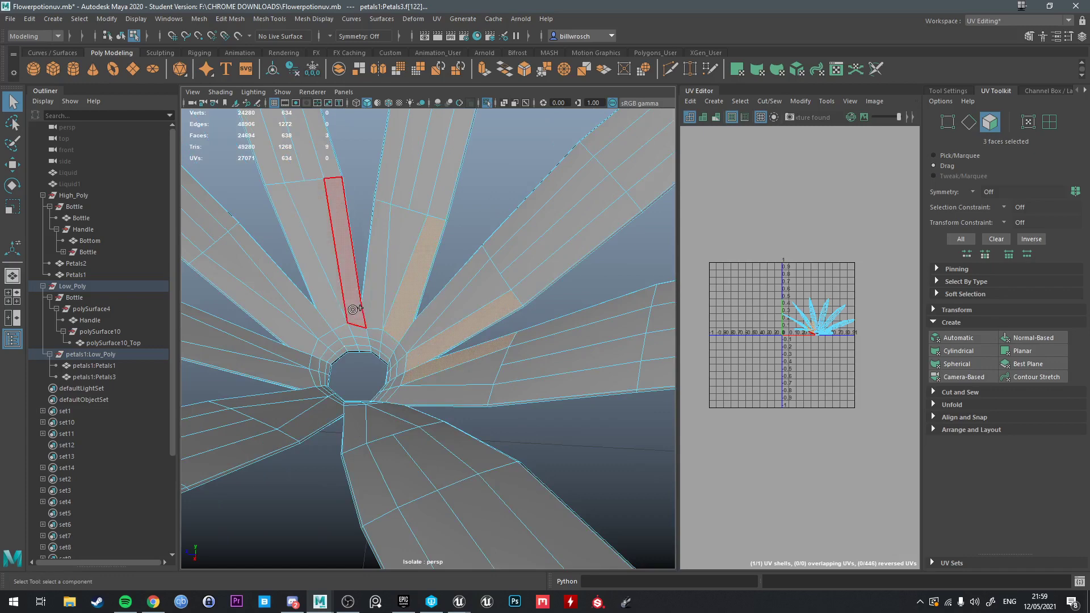
pyautogui.keyDown('shift'); pyautogui.click(307, 338); pyautogui.keyUp('shift')
pyautogui.keyDown('alt'); pyautogui.moveTo(306, 339); pyautogui.dragTo(253, 353); pyautogui.keyUp('alt')
pyautogui.keyDown('shift'); pyautogui.click(334, 267); pyautogui.keyUp('shift')
pyautogui.keyDown('shift'); pyautogui.click(325, 288); pyautogui.keyUp('shift')
pyautogui.keyDown('shift'); pyautogui.click(325, 331); pyautogui.keyUp('shift')
pyautogui.keyDown('shift'); pyautogui.click(323, 312); pyautogui.keyUp('shift')
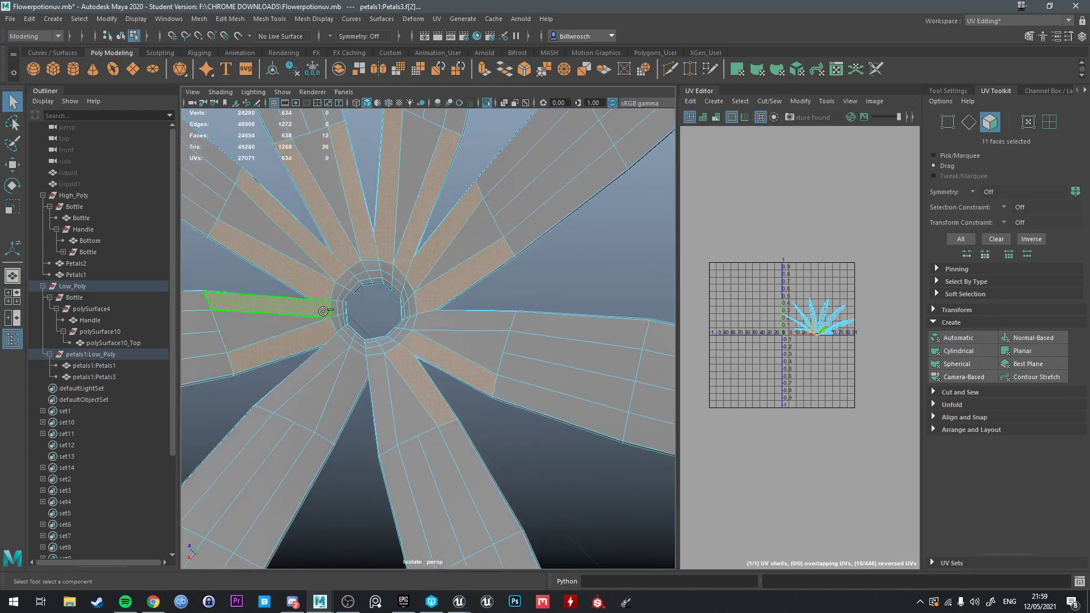
pyautogui.keyDown('alt'); pyautogui.moveTo(503, 291); pyautogui.dragTo(481, 379); pyautogui.keyUp('alt')
# Try to fix the selected petal-base faces with Triangulate and Quadrangulate, and undo both operations.
pyautogui.keyDown('shift'); pyautogui.moveTo(397, 279); pyautogui.dragTo(401, 289, button='right'); pyautogui.keyUp('shift')
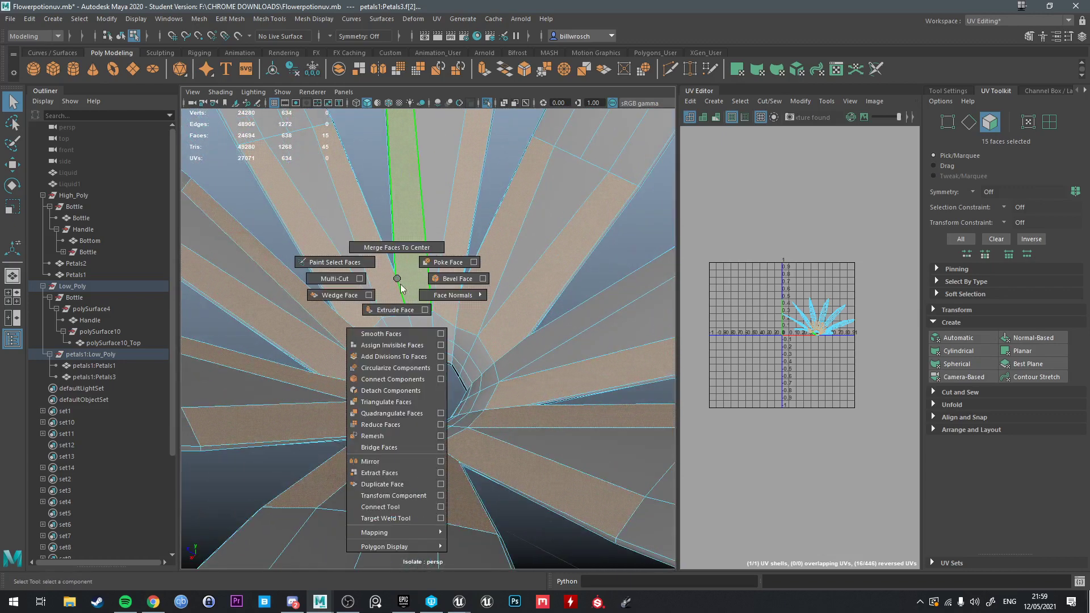
pyautogui.keyDown('shift'); pyautogui.moveTo(396, 402); pyautogui.dragTo(397, 402, button='right'); pyautogui.keyUp('shift')
pyautogui.keyDown('alt'); pyautogui.moveTo(447, 381); pyautogui.dragTo(422, 364); pyautogui.keyUp('alt')
pyautogui.keyDown('shift'); pyautogui.rightClick(439, 285); pyautogui.keyUp('shift')
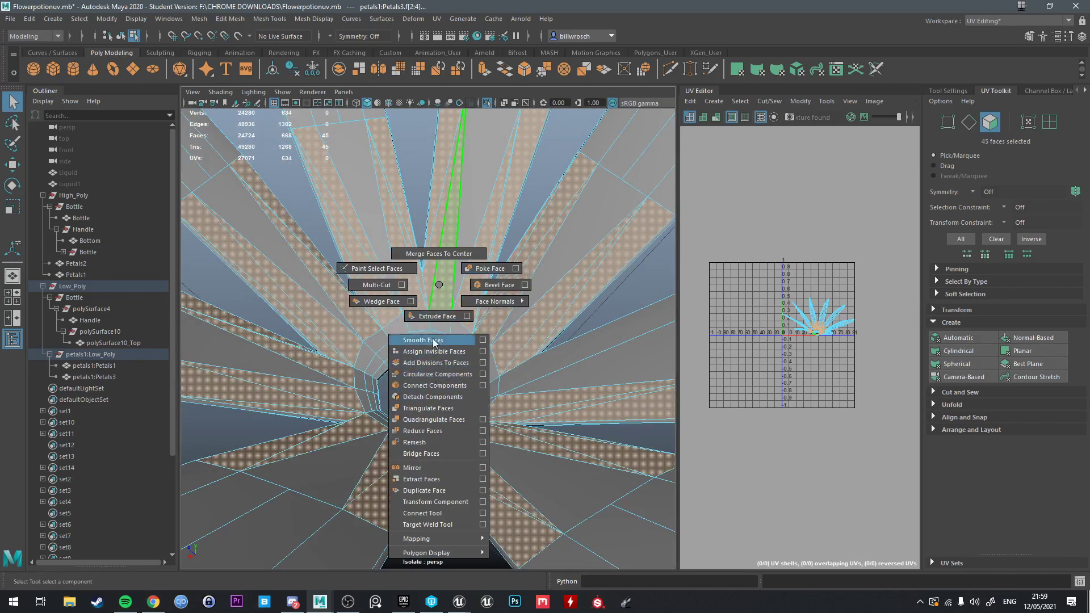
pyautogui.keyDown('shift'); pyautogui.moveTo(429, 430); pyautogui.dragTo(432, 418, button='right'); pyautogui.keyUp('shift')
pyautogui.moveTo(474, 366)
pyautogui.keyDown('alt'); pyautogui.mouseDown()
pyautogui.moveTo(473, 345)
pyautogui.moveTo(475, 358)
pyautogui.mouseUp(); pyautogui.keyUp('alt')
pyautogui.moveTo(474, 283); pyautogui.dragTo(557, 262, button='right')
pyautogui.keyDown('alt'); pyautogui.moveTo(530, 292); pyautogui.dragTo(552, 219); pyautogui.keyUp('alt')
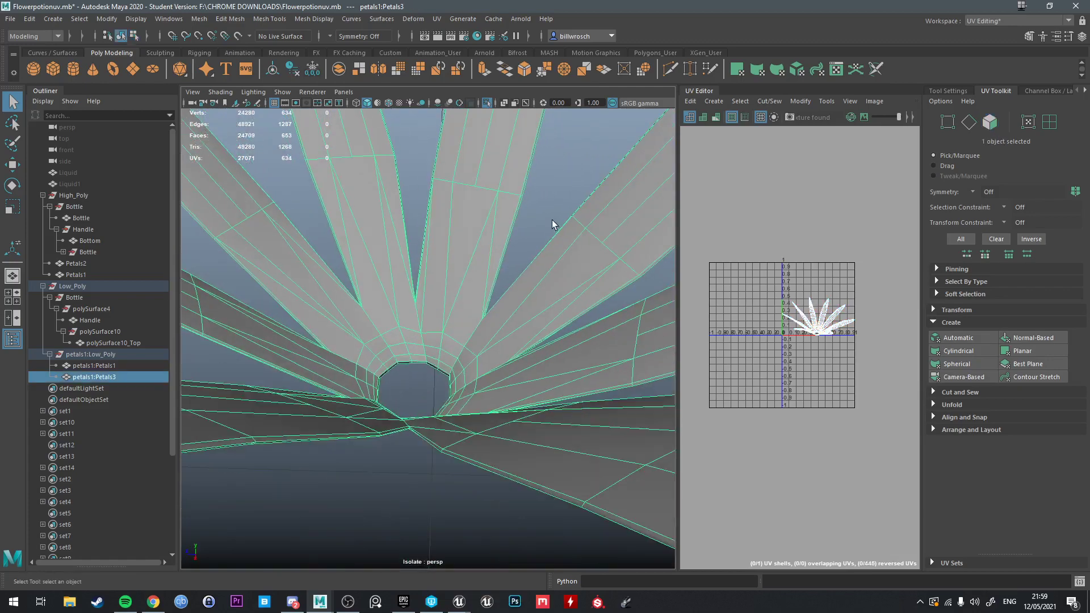
pyautogui.moveTo(552, 220); pyautogui.dragTo(595, 194, button='right')
pyautogui.keyDown('alt'); pyautogui.moveTo(590, 198); pyautogui.dragTo(559, 223); pyautogui.keyUp('alt')
pyautogui.hotkey('ctrl', 'z')
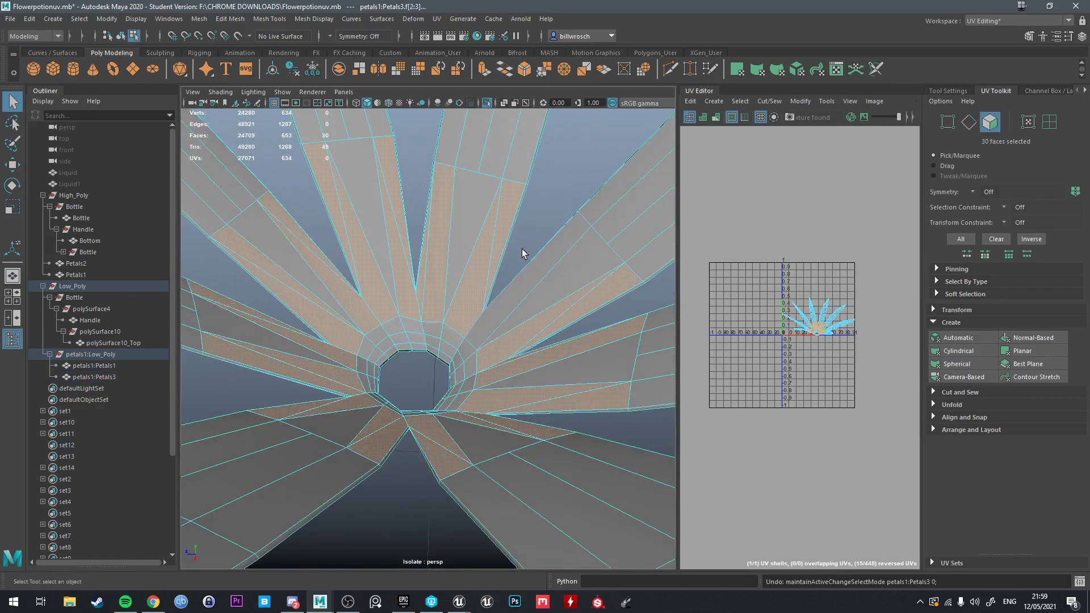
pyautogui.hotkey('ctrl', 'z')
# Split the first many-sided petal-base faces by connecting each notch vertex between petals to the adjacent petal's centre vertex on the outer ring.
pyautogui.keyDown('alt'); pyautogui.moveTo(480, 288); pyautogui.dragTo(511, 298); pyautogui.keyUp('alt')
pyautogui.moveTo(442, 288)
pyautogui.mouseDown(button='right')
pyautogui.moveTo(406, 289)
pyautogui.moveTo(436, 296)
pyautogui.mouseUp(button='right')
pyautogui.click(412, 313)
pyautogui.keyDown('shift'); pyautogui.click(446, 290); pyautogui.keyUp('shift')
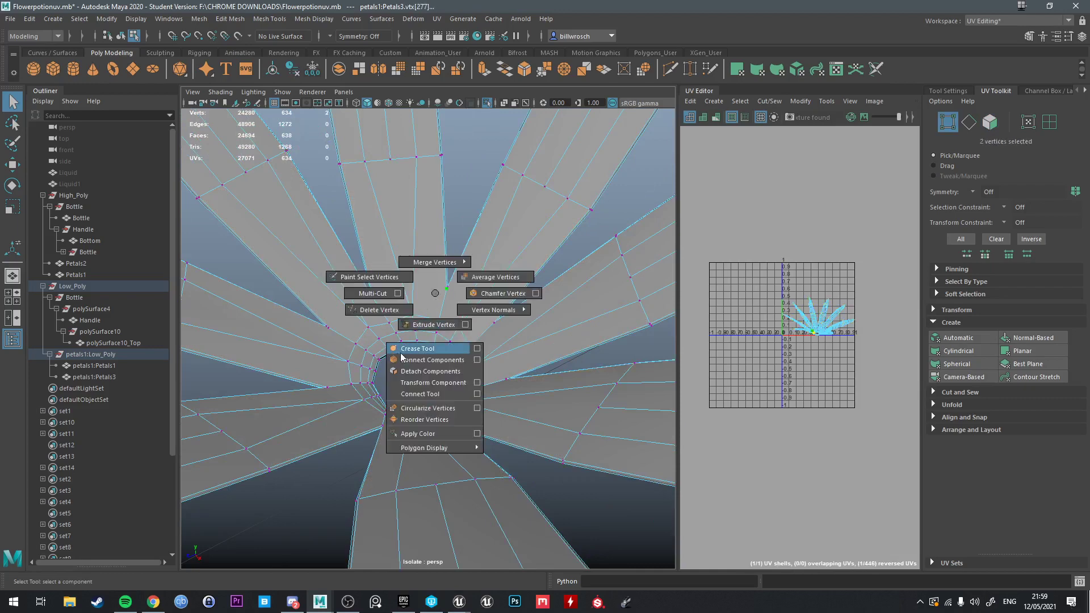
pyautogui.keyDown('shift'); pyautogui.moveTo(401, 352); pyautogui.dragTo(403, 360, button='right'); pyautogui.keyUp('shift')
pyautogui.click(449, 292)
pyautogui.keyDown('alt'); pyautogui.moveTo(449, 292); pyautogui.dragTo(516, 358); pyautogui.keyUp('alt')
pyautogui.press('g')
pyautogui.click(488, 342)
pyautogui.keyDown('shift'); pyautogui.moveTo(542, 327); pyautogui.dragTo(543, 335, button='right'); pyautogui.keyUp('shift')
pyautogui.keyDown('alt'); pyautogui.moveTo(544, 335); pyautogui.dragTo(520, 335); pyautogui.keyUp('alt')
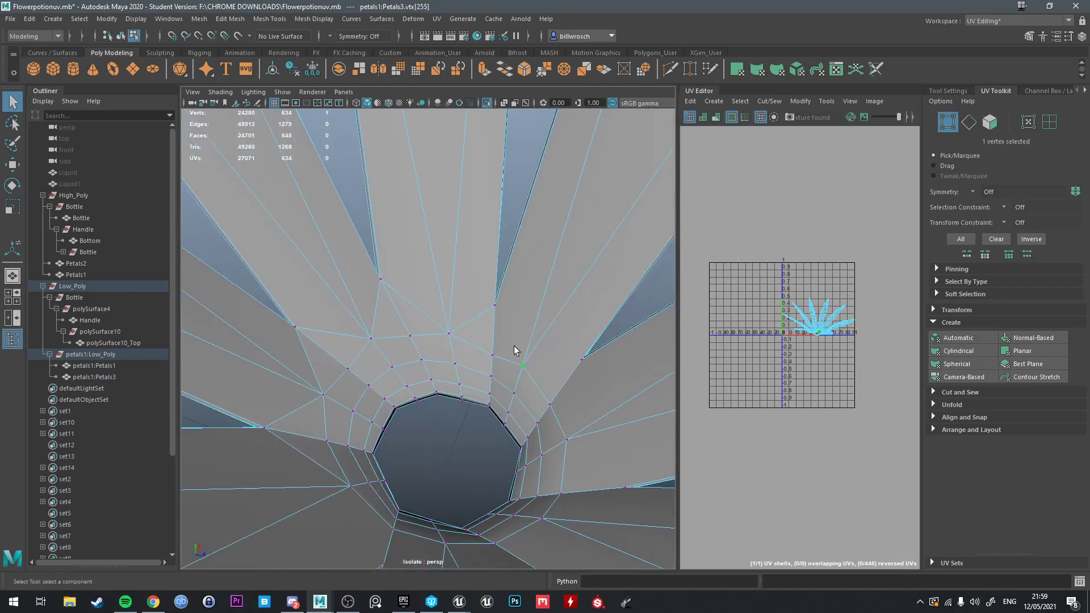
# Connect the notch vertices to the outer ring vertices on the next petals around the centre hole.
pyautogui.keyDown('alt'); pyautogui.moveTo(496, 373); pyautogui.dragTo(567, 470); pyautogui.keyUp('alt')
pyautogui.keyDown('shift'); pyautogui.click(552, 351); pyautogui.keyUp('shift')
pyautogui.press('g')
pyautogui.scroll(-6, 523, 367)
pyautogui.scroll(6, 491, 368)
pyautogui.keyDown('alt'); pyautogui.moveTo(447, 252); pyautogui.dragTo(430, 343, button='middle'); pyautogui.keyUp('alt')
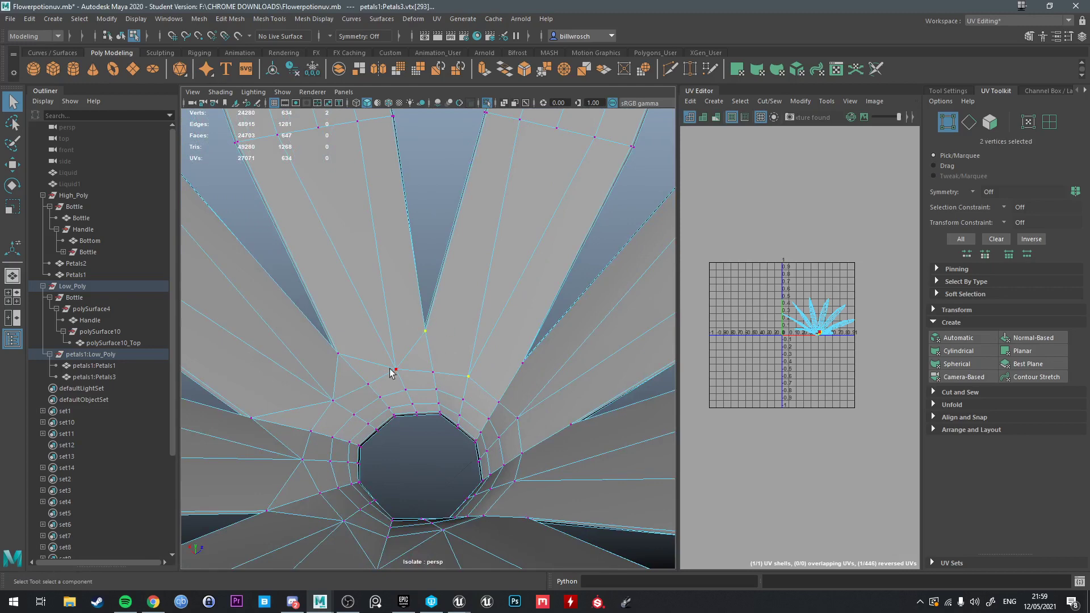
pyautogui.press('g')
pyautogui.keyDown('alt'); pyautogui.moveTo(472, 390); pyautogui.dragTo(503, 399); pyautogui.keyUp('alt')
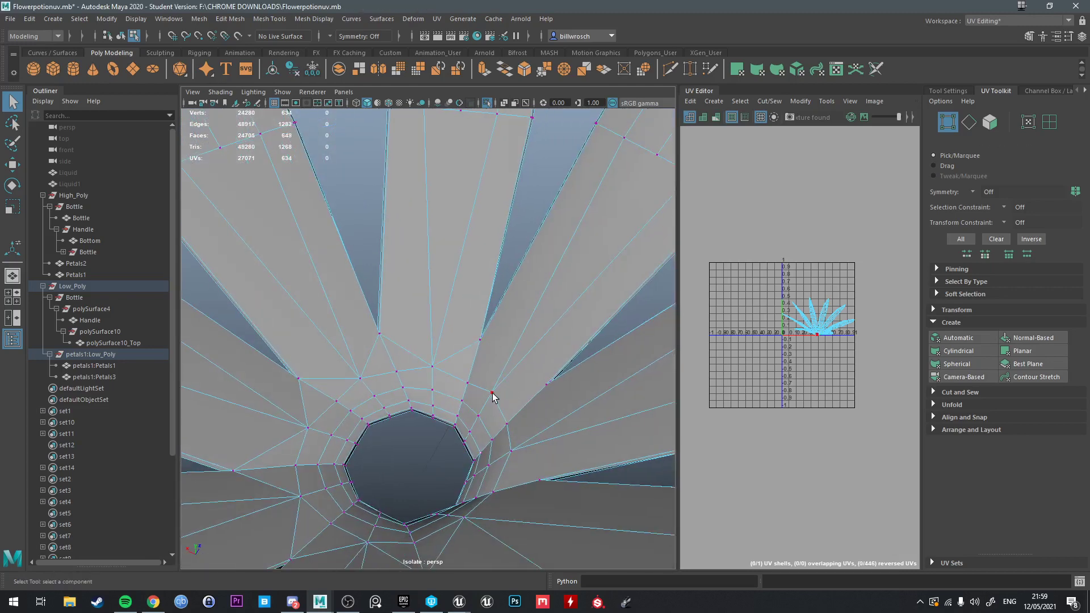
# Finish the ring by adding the remaining connecting edges between notch vertices and outer ring vertices.
pyautogui.keyDown('shift'); pyautogui.moveTo(467, 357); pyautogui.dragTo(493, 386, button='right'); pyautogui.keyUp('shift')
pyautogui.keyDown('alt'); pyautogui.moveTo(493, 386); pyautogui.dragTo(423, 327); pyautogui.keyUp('alt')
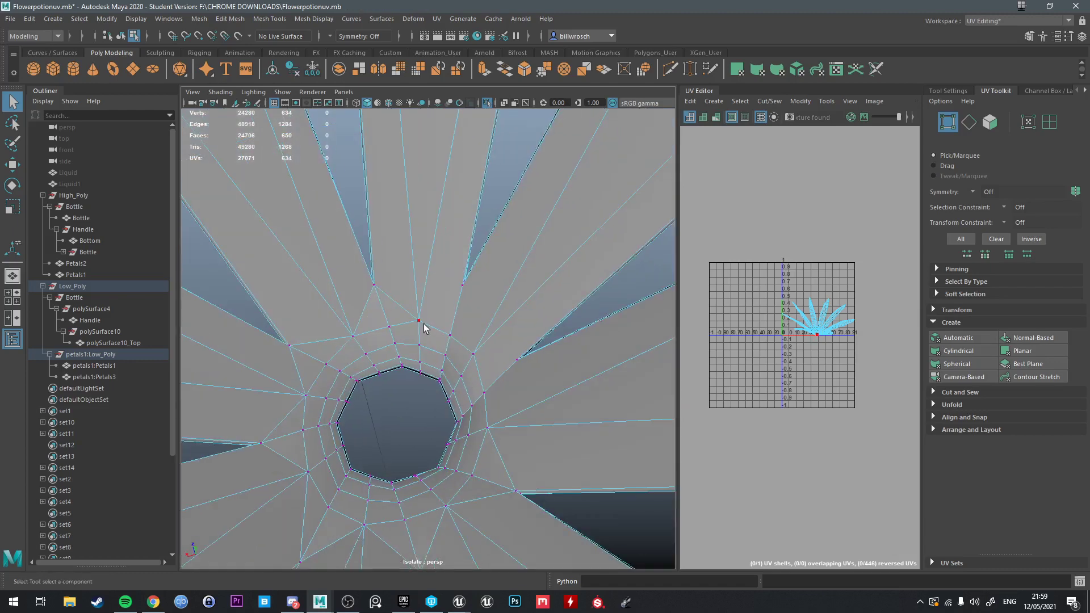
pyautogui.click(462, 285)
pyautogui.keyDown('alt'); pyautogui.moveTo(481, 394); pyautogui.dragTo(437, 352); pyautogui.keyUp('alt')
pyautogui.click(431, 345)
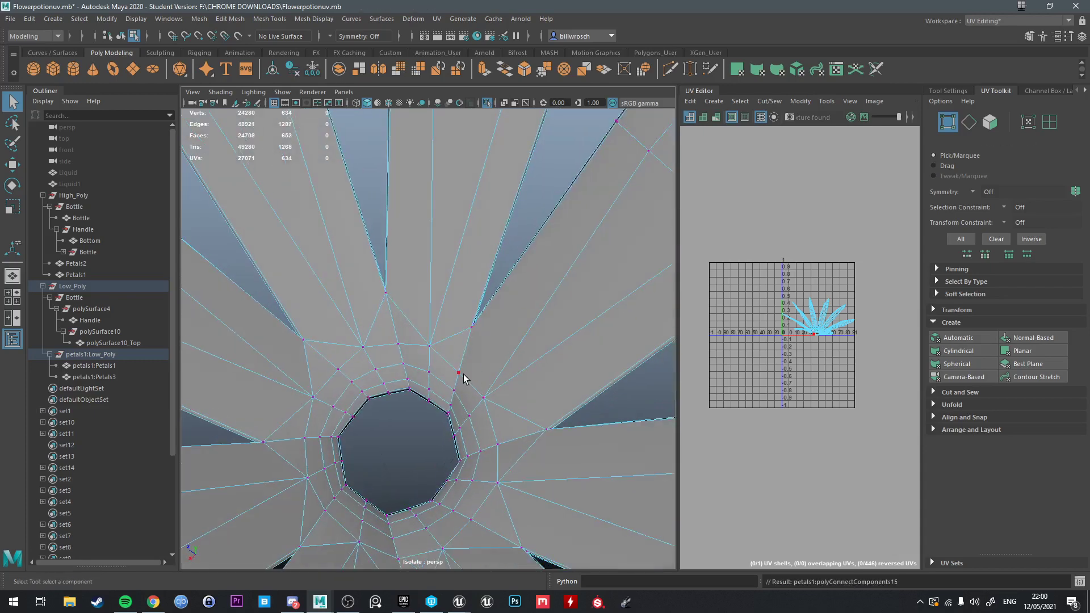
pyautogui.keyDown('shift'); pyautogui.moveTo(553, 279); pyautogui.dragTo(503, 363, button='right'); pyautogui.keyUp('shift')
pyautogui.scroll(-2, 503, 364)
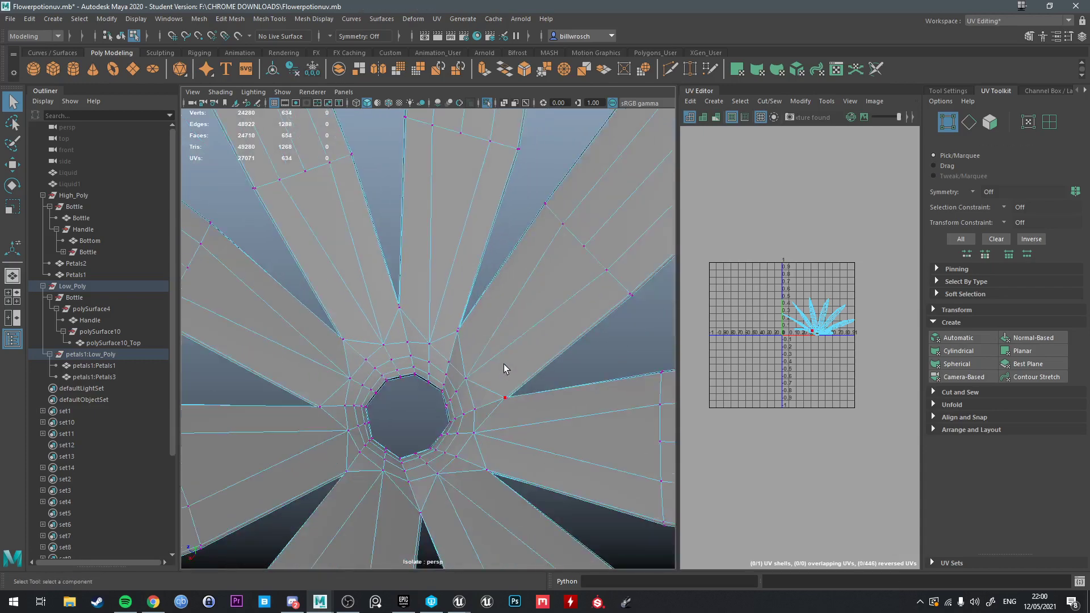
# Leave vertex selection and select the whole petals mesh as an object.
pyautogui.keyDown('alt'); pyautogui.moveTo(503, 363); pyautogui.dragTo(485, 308); pyautogui.keyUp('alt')
pyautogui.moveTo(485, 309); pyautogui.dragTo(591, 277, button='right')
pyautogui.scroll(-2, 591, 277)
pyautogui.scroll(-4, 526, 328)
pyautogui.keyDown('alt'); pyautogui.moveTo(525, 328); pyautogui.dragTo(455, 351); pyautogui.keyUp('alt')
pyautogui.click(466, 358)
pyautogui.click(456, 351)
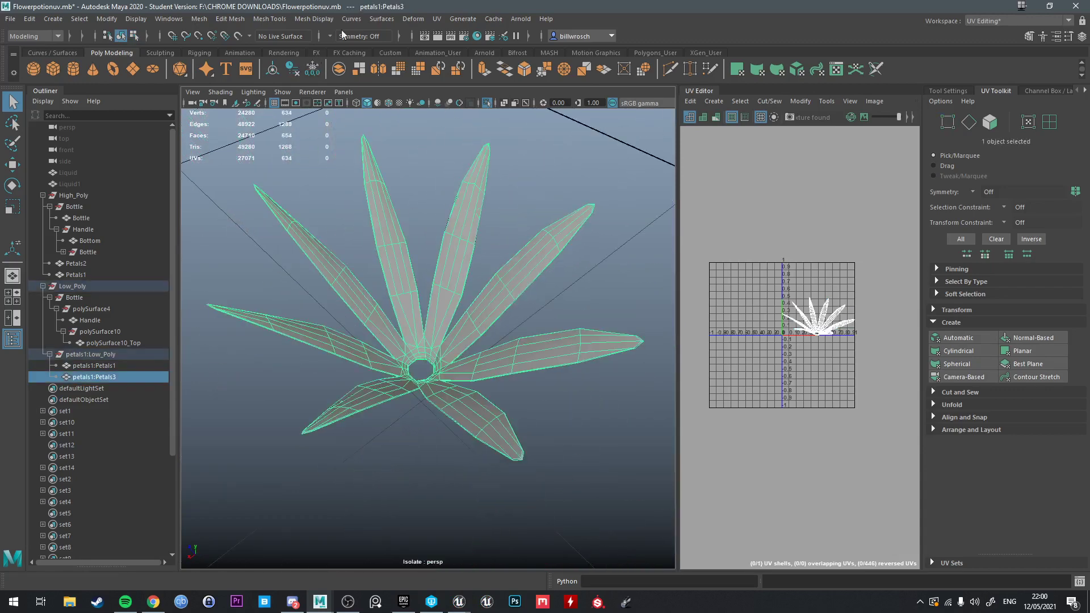
# Soften the petals mesh's normals with Soften Edge and Soften/Harden Edges, and deselect it.
pyautogui.click(325, 20)
pyautogui.moveTo(361, 14); pyautogui.dragTo(370, 30)
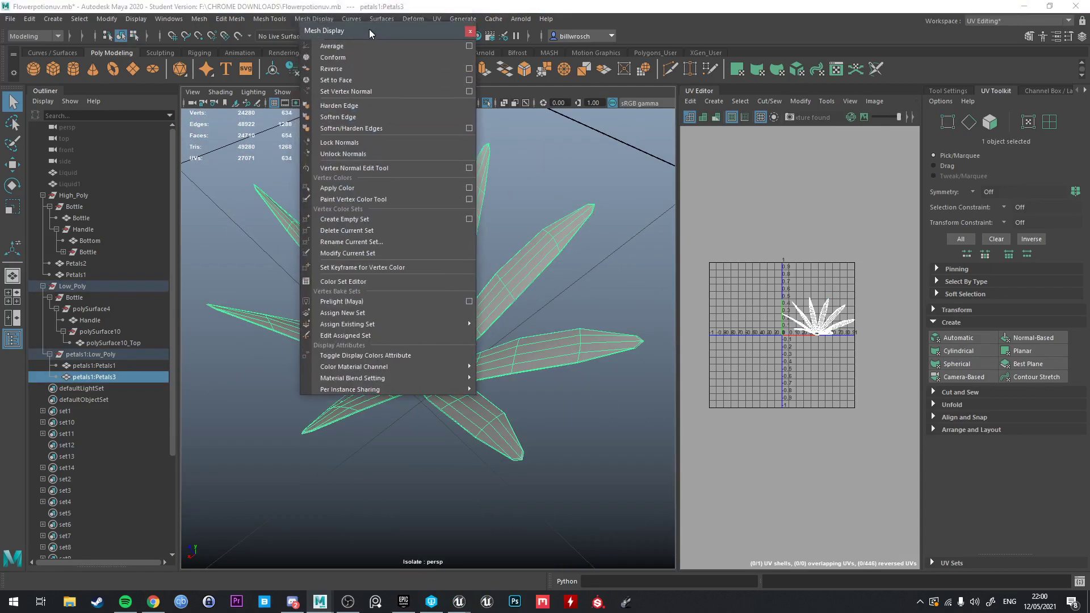
pyautogui.click(470, 32)
pyautogui.click(327, 19)
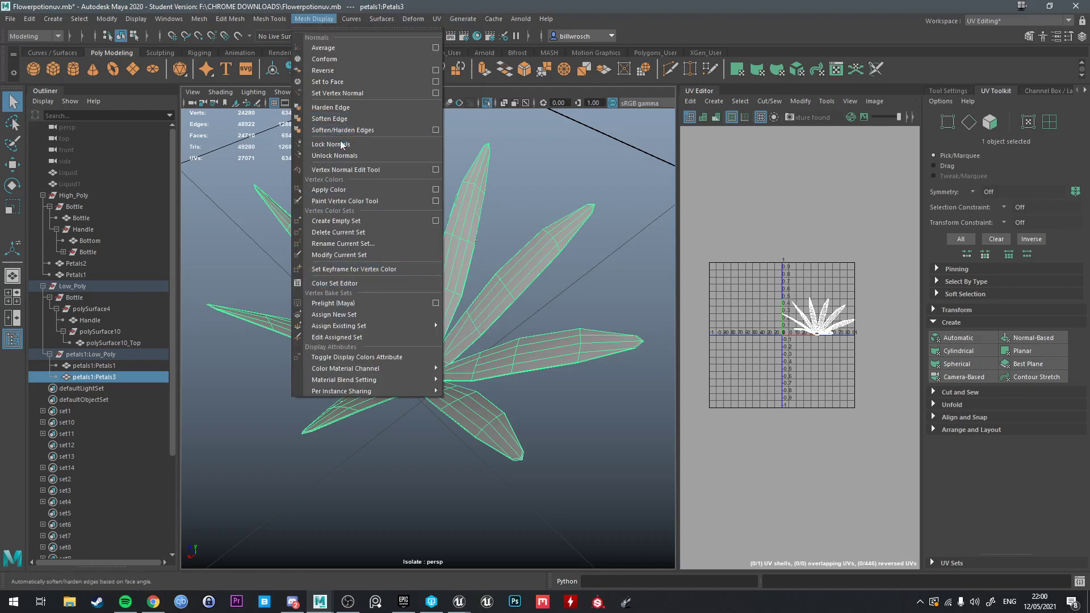
pyautogui.click(335, 131)
pyautogui.click(314, 18)
pyautogui.click(342, 119)
pyautogui.click(316, 20)
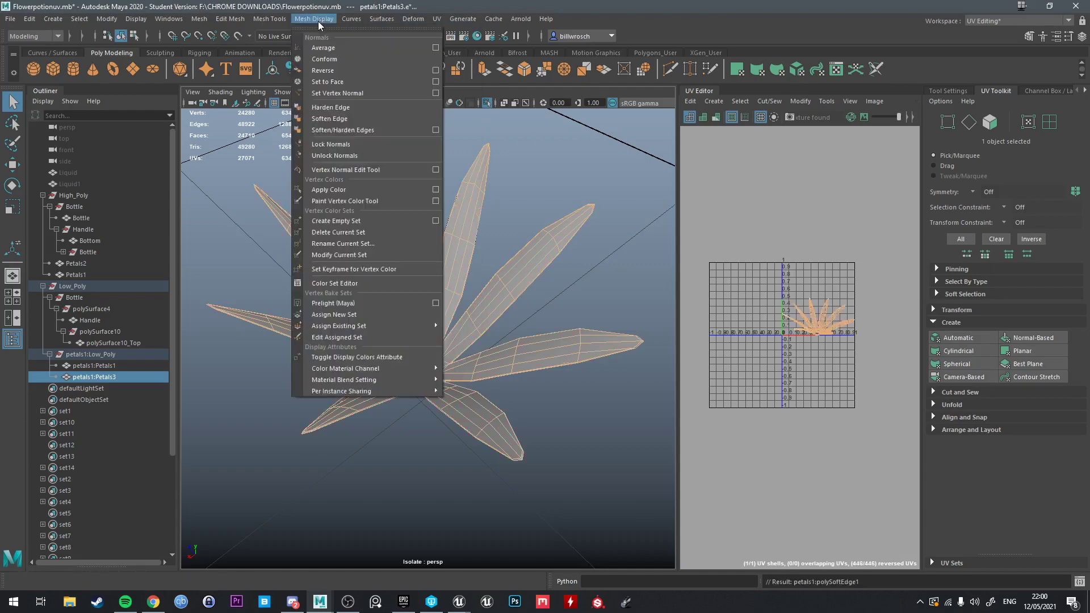
pyautogui.click(339, 130)
pyautogui.click(569, 258)
# Check the smoothed shading around the centre hole and the underside of the petals' base.
pyautogui.keyDown('alt'); pyautogui.moveTo(569, 259); pyautogui.dragTo(543, 270); pyautogui.keyUp('alt')
pyautogui.moveTo(542, 269); pyautogui.dragTo(591, 229, button='right')
pyautogui.scroll(5, 540, 325)
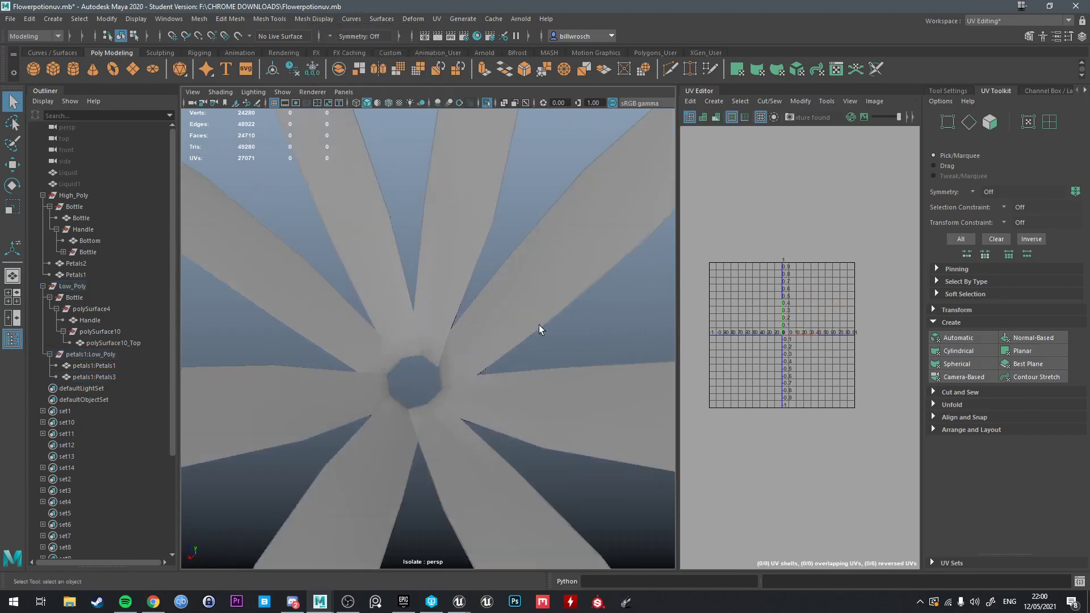
pyautogui.click(435, 345)
pyautogui.keyDown('alt'); pyautogui.moveTo(540, 325); pyautogui.dragTo(449, 300); pyautogui.keyUp('alt')
pyautogui.scroll(5, 448, 300)
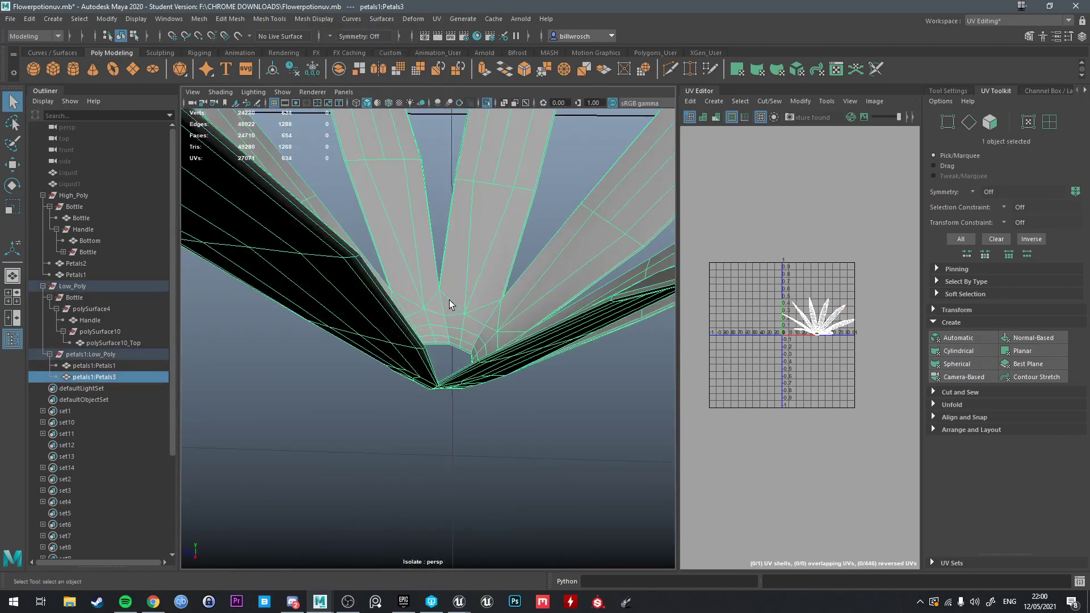
# Select the edge loop around the rim of the petals' centre hole.
pyautogui.moveTo(447, 300); pyautogui.dragTo(464, 272, button='right')
pyautogui.scroll(6, 465, 283)
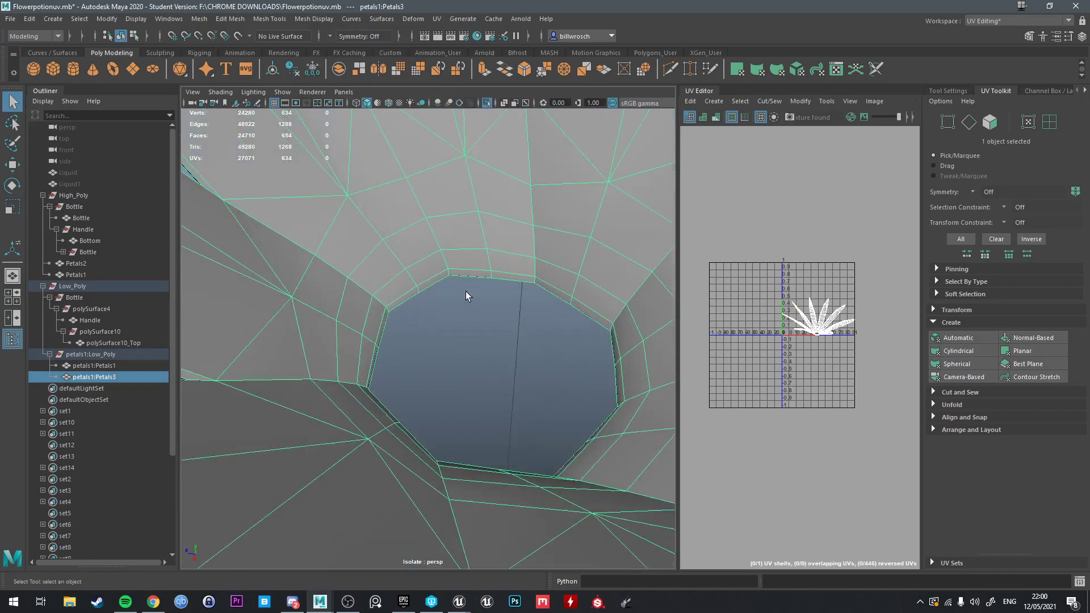
pyautogui.keyDown('alt'); pyautogui.moveTo(466, 291); pyautogui.dragTo(461, 273); pyautogui.keyUp('alt')
pyautogui.moveTo(482, 287); pyautogui.dragTo(481, 258, button='right')
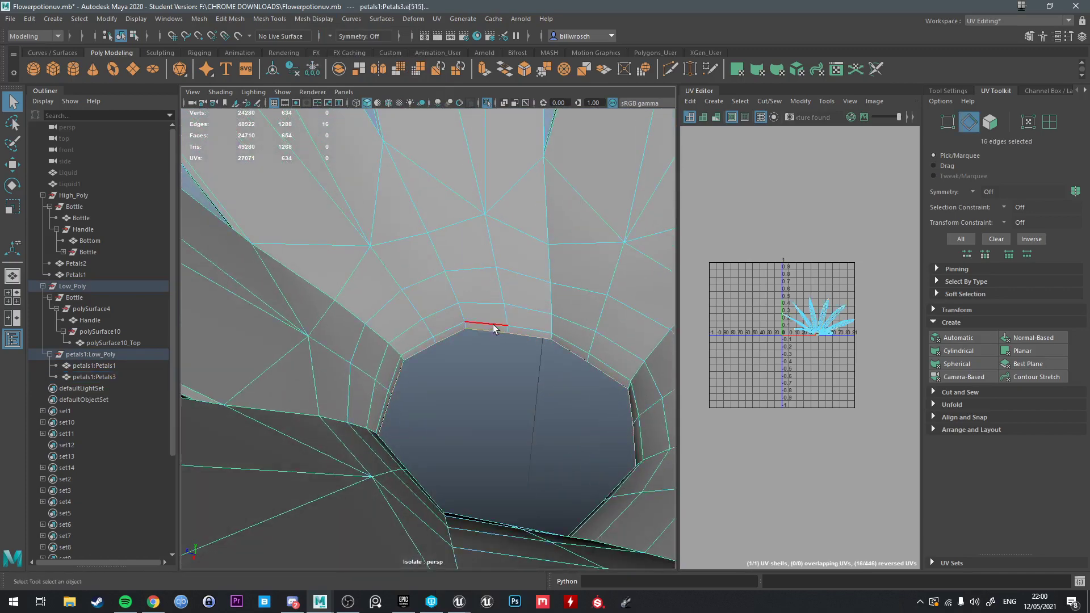
# Add the edge loop around the petals' outer border to the hole rim selection and cut the UVs along it.
pyautogui.scroll(-5, 493, 325)
pyautogui.keyDown('alt'); pyautogui.moveTo(492, 325); pyautogui.dragTo(559, 368); pyautogui.keyUp('alt')
pyautogui.scroll(4, 500, 376)
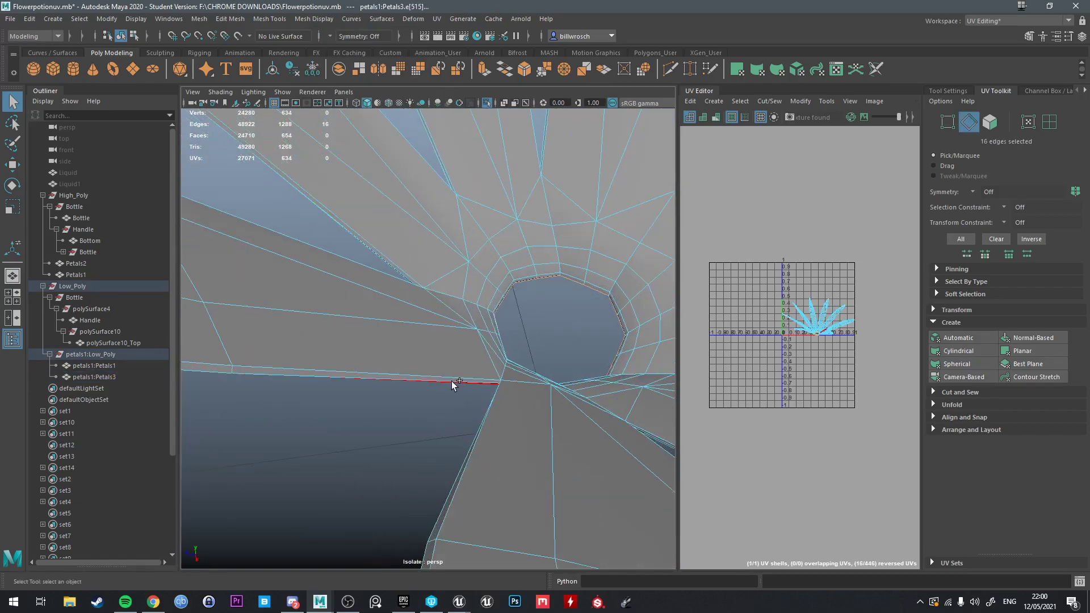
pyautogui.keyDown('alt'); pyautogui.moveTo(449, 384); pyautogui.dragTo(513, 367); pyautogui.keyUp('alt')
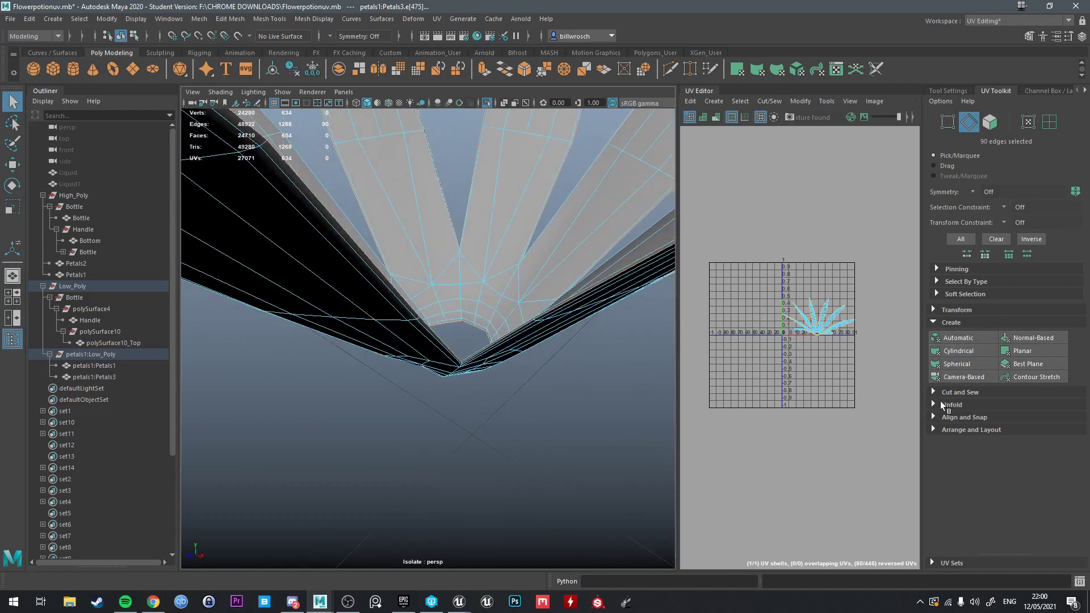
pyautogui.click(954, 393)
# Select all the petals' faces and check in the UV editor whether the cut separates the shells.
pyautogui.moveTo(822, 319); pyautogui.dragTo(821, 337, button='right')
pyautogui.scroll(8, 820, 337)
pyautogui.keyDown('alt'); pyautogui.moveTo(750, 269); pyautogui.dragTo(830, 286, button='middle'); pyautogui.keyUp('alt')
pyautogui.scroll(-5, 831, 295)
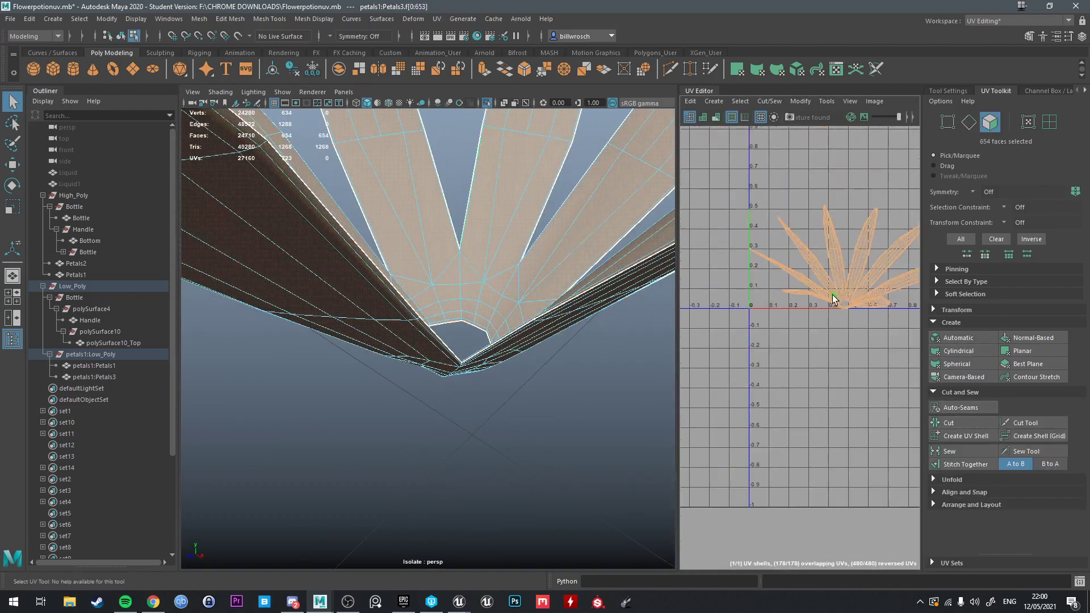
pyautogui.scroll(-2, 690, 303)
pyautogui.scroll(-3, 467, 279)
# Examine the petals' side edges and tips with vertex selection to locate the twisted petal.
pyautogui.keyDown('alt'); pyautogui.moveTo(468, 280); pyautogui.dragTo(464, 309); pyautogui.keyUp('alt')
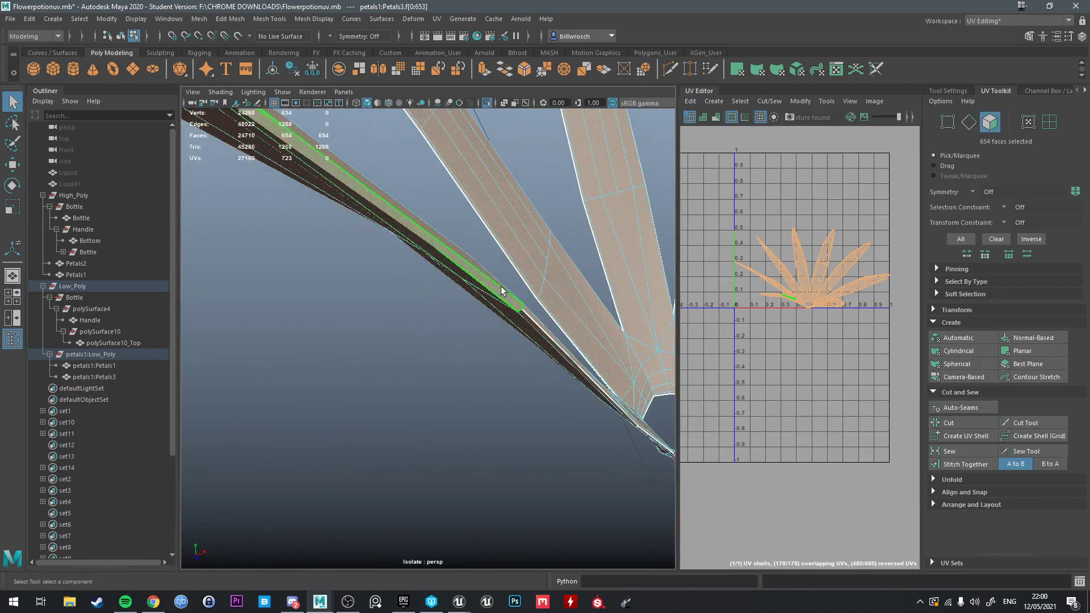
pyautogui.moveTo(502, 290)
pyautogui.mouseDown(button='right')
pyautogui.moveTo(463, 289)
pyautogui.moveTo(539, 305)
pyautogui.moveTo(481, 290)
pyautogui.mouseUp(button='right')
pyautogui.click(548, 311)
pyautogui.keyDown('alt'); pyautogui.moveTo(548, 308); pyautogui.dragTo(515, 336); pyautogui.keyUp('alt')
pyautogui.keyDown('alt'); pyautogui.moveTo(515, 336); pyautogui.dragTo(522, 354, button='right'); pyautogui.keyUp('alt')
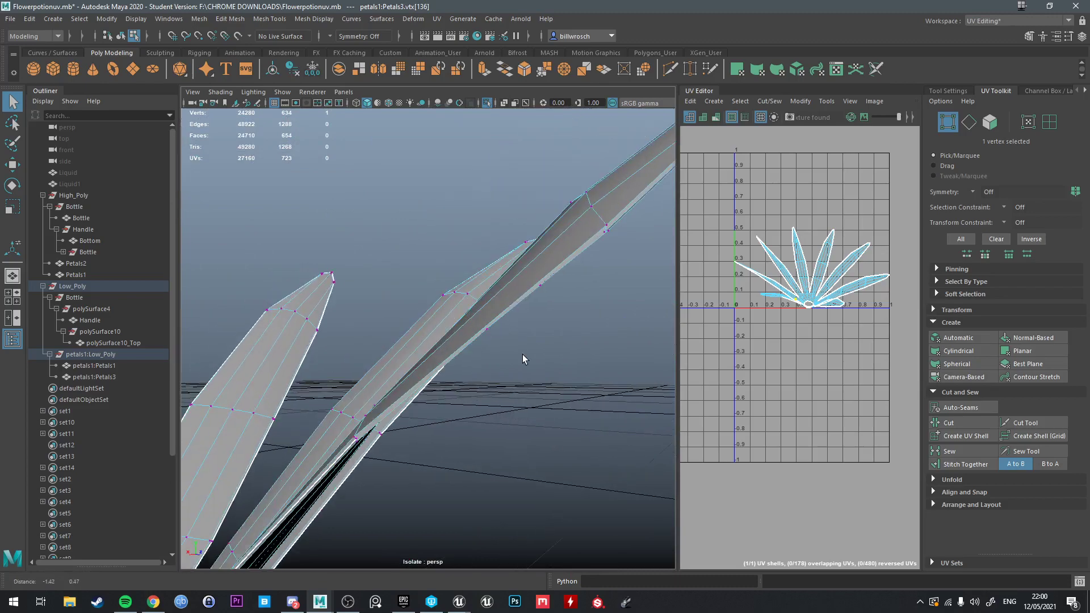
pyautogui.keyDown('alt'); pyautogui.moveTo(522, 354); pyautogui.dragTo(440, 291); pyautogui.keyUp('alt')
# Select the twisted band of faces partway along the faulty petal and delete it.
pyautogui.moveTo(447, 290); pyautogui.dragTo(447, 320, button='right')
pyautogui.moveTo(369, 193); pyautogui.dragTo(394, 212)
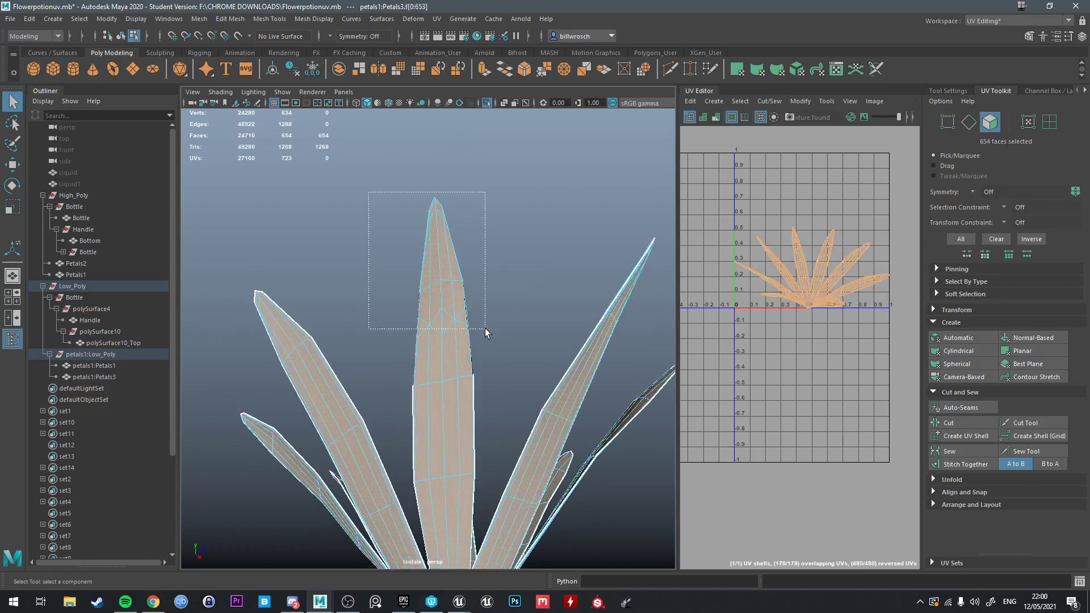
pyautogui.moveTo(485, 328); pyautogui.dragTo(486, 327)
pyautogui.keyDown('alt'); pyautogui.moveTo(486, 327); pyautogui.dragTo(592, 275); pyautogui.keyUp('alt')
pyautogui.scroll(4, 608, 281)
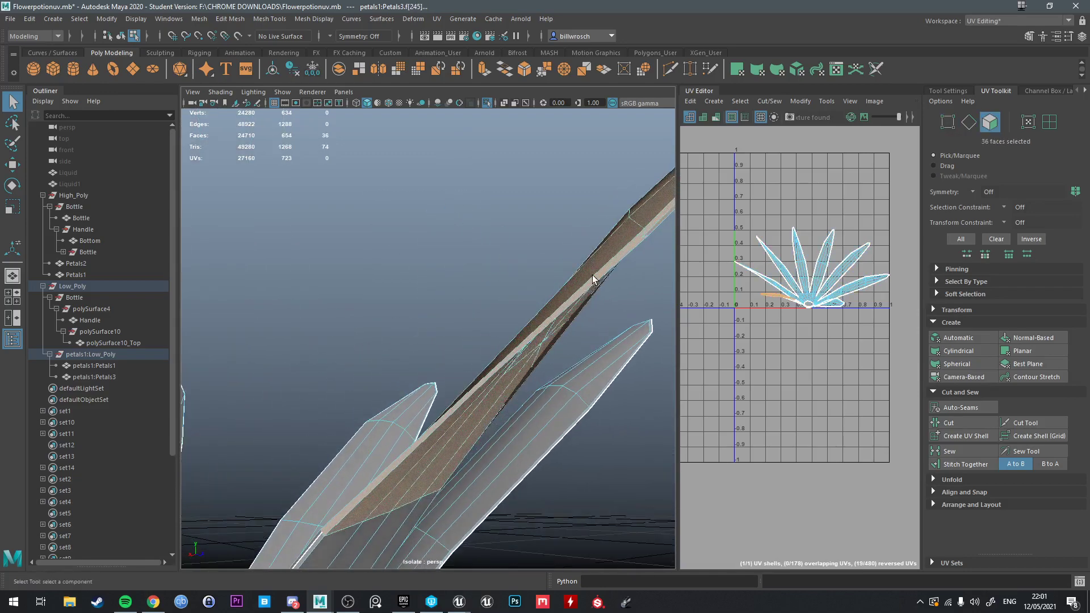
pyautogui.click(580, 235)
pyautogui.keyDown('alt'); pyautogui.moveTo(580, 235); pyautogui.dragTo(431, 275); pyautogui.keyUp('alt')
pyautogui.moveTo(347, 277); pyautogui.dragTo(538, 291)
pyautogui.press('Delete')
# Bridge the two open edge borders across the gap in the petal, and return to edge selection.
pyautogui.moveTo(556, 255); pyautogui.dragTo(556, 224, button='right')
pyautogui.doubleClick(547, 249)
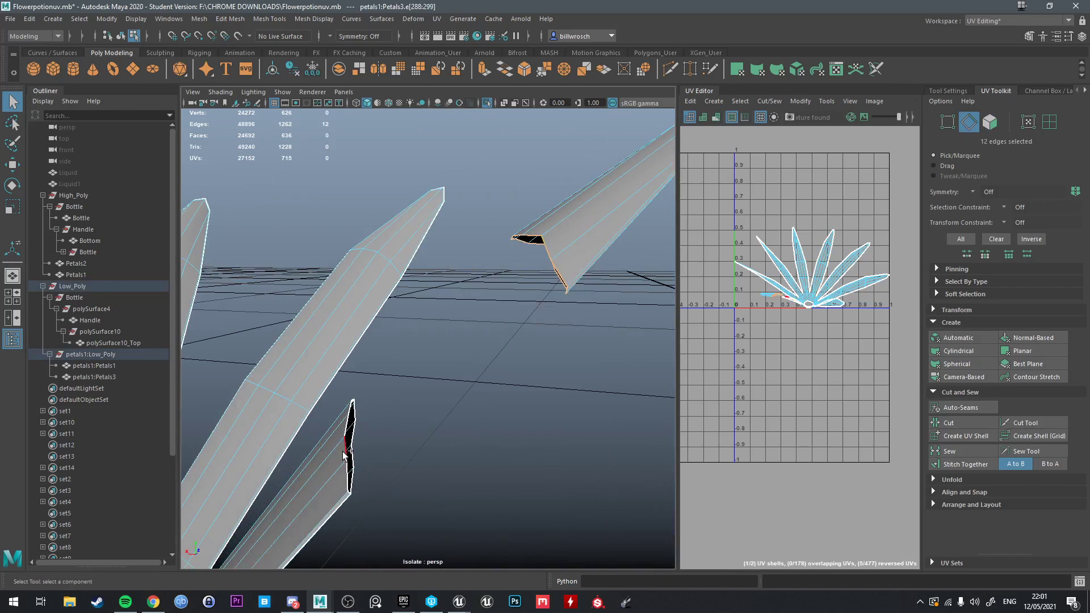
pyautogui.keyDown('shift'); pyautogui.moveTo(344, 390); pyautogui.dragTo(318, 528, button='right'); pyautogui.keyUp('shift')
pyautogui.keyDown('alt'); pyautogui.moveTo(318, 528); pyautogui.dragTo(397, 386); pyautogui.keyUp('alt')
pyautogui.press('q')
pyautogui.moveTo(397, 288); pyautogui.dragTo(397, 258, button='right')
# Select the continuous edge loop around the petals' outer border and cut the UVs along it.
pyautogui.keyDown('alt'); pyautogui.moveTo(451, 300); pyautogui.dragTo(373, 349); pyautogui.keyUp('alt')
pyautogui.click(392, 344)
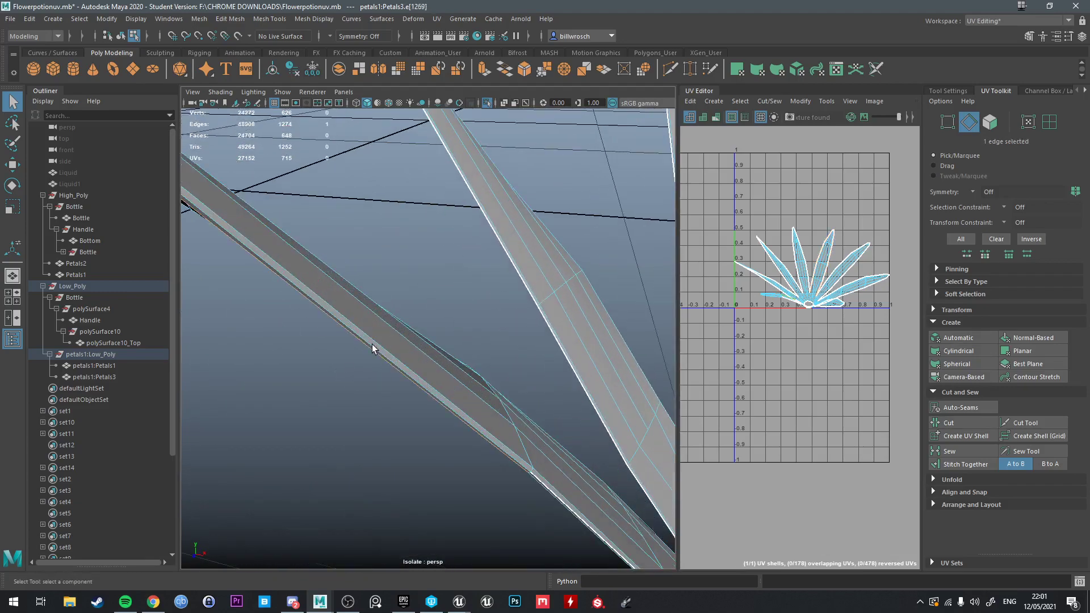
pyautogui.doubleClick(509, 454)
pyautogui.scroll(-10, 522, 440)
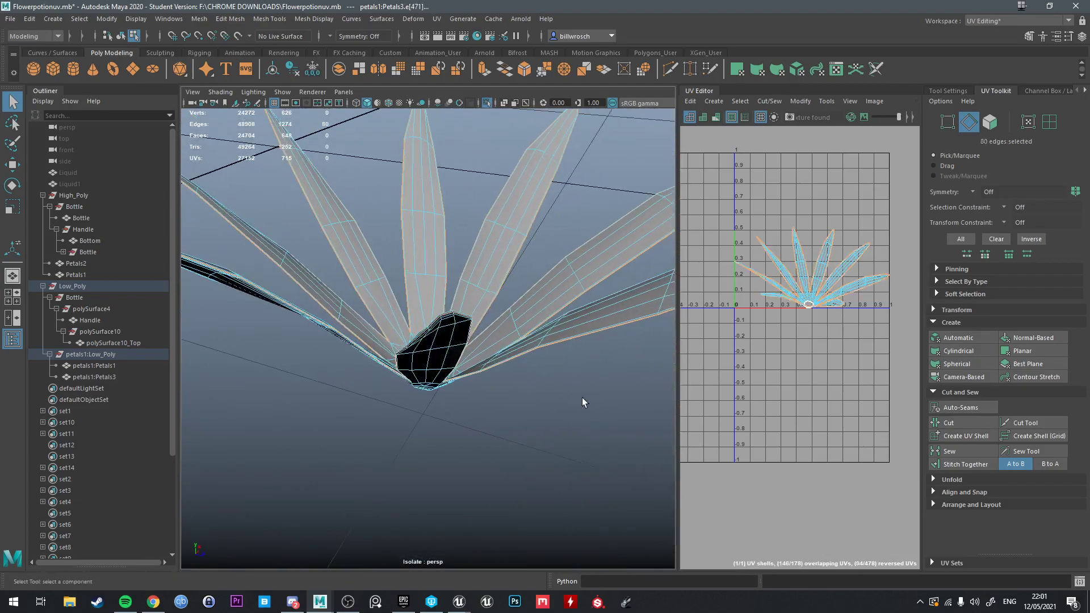
pyautogui.keyDown('alt'); pyautogui.moveTo(581, 398); pyautogui.dragTo(511, 393); pyautogui.keyUp('alt')
pyautogui.scroll(4, 841, 285)
pyautogui.keyDown('alt'); pyautogui.moveTo(809, 292); pyautogui.dragTo(762, 406, button='middle'); pyautogui.keyUp('alt')
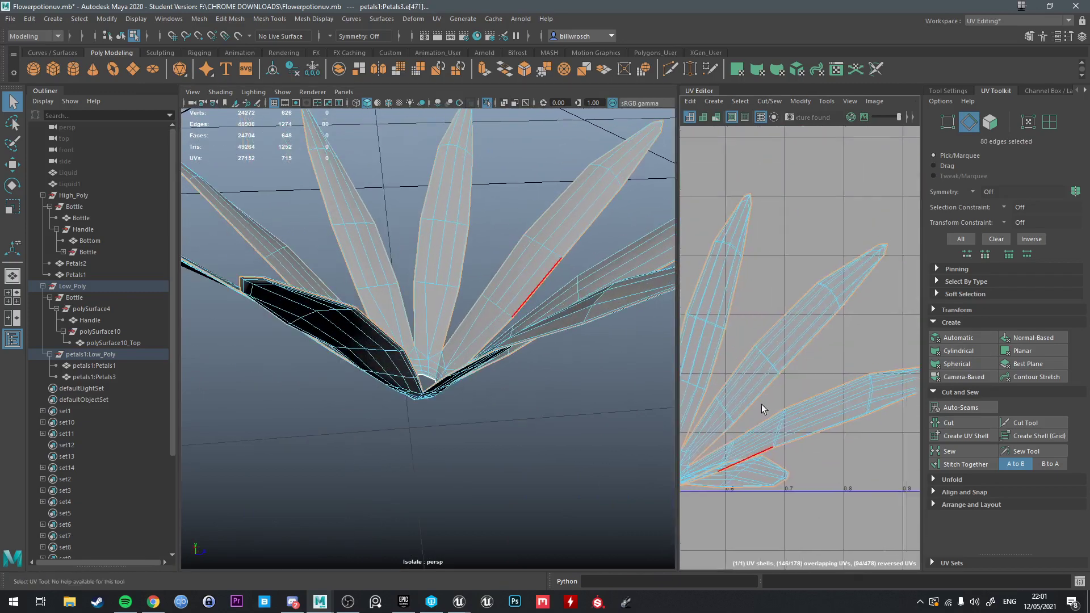
pyautogui.keyDown('alt'); pyautogui.moveTo(751, 285); pyautogui.dragTo(903, 300, button='middle'); pyautogui.keyUp('alt')
pyautogui.keyDown('alt'); pyautogui.moveTo(709, 384); pyautogui.dragTo(818, 278, button='middle'); pyautogui.keyUp('alt')
pyautogui.keyDown('alt'); pyautogui.moveTo(412, 335); pyautogui.dragTo(477, 335); pyautogui.keyUp('alt')
pyautogui.scroll(-4, 849, 361)
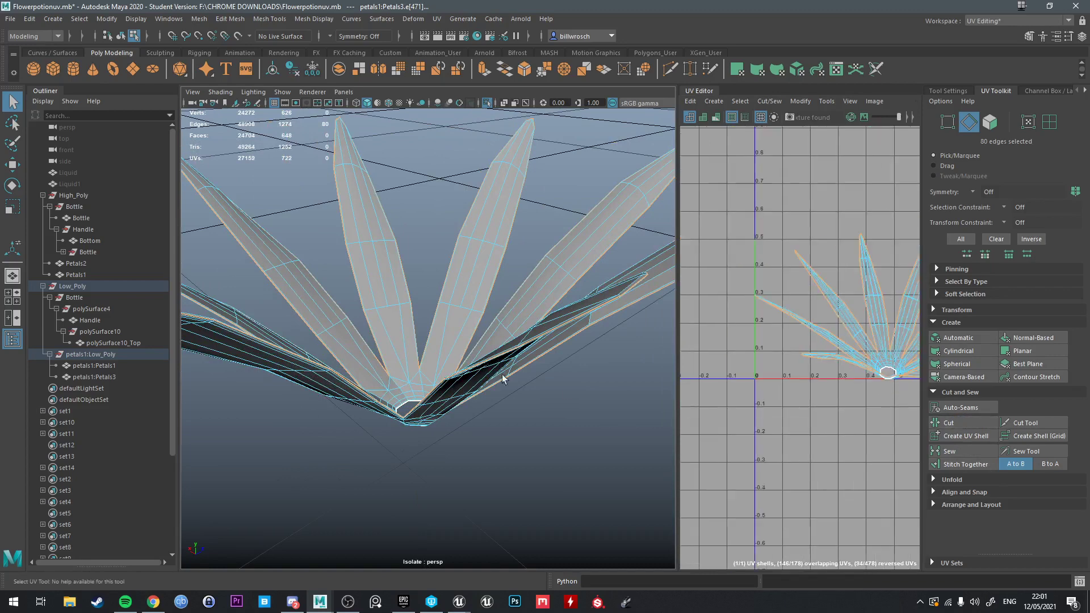
pyautogui.scroll(-3, 501, 371)
# Select all faces of the petals mesh and unfold its UVs.
pyautogui.moveTo(472, 288); pyautogui.dragTo(464, 329, button='right')
pyautogui.doubleClick(465, 335)
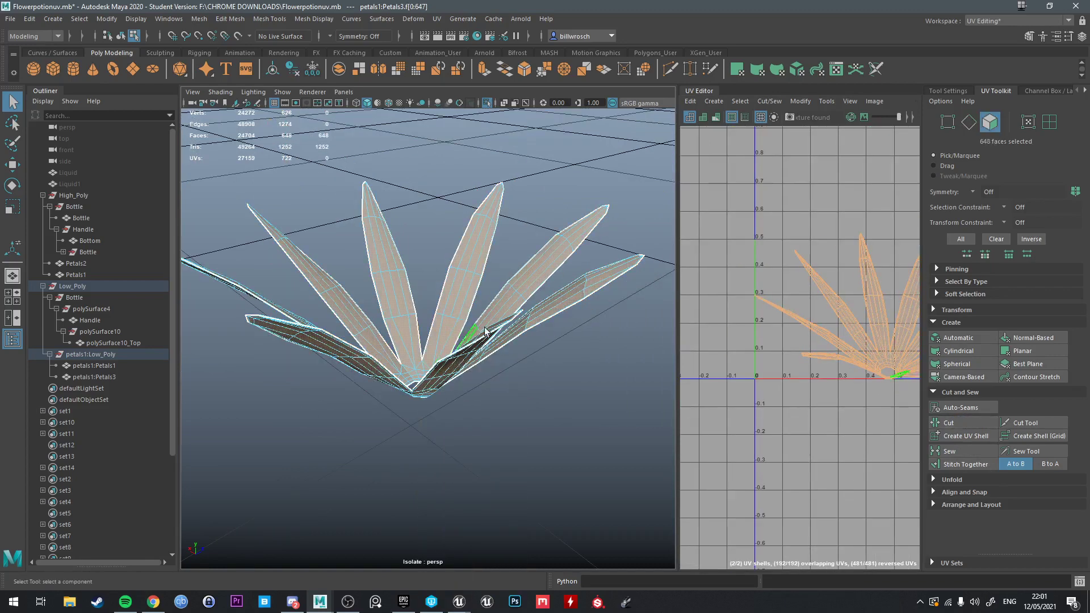
pyautogui.click(945, 478)
pyautogui.scroll(-6, 886, 399)
pyautogui.scroll(-1, 964, 505)
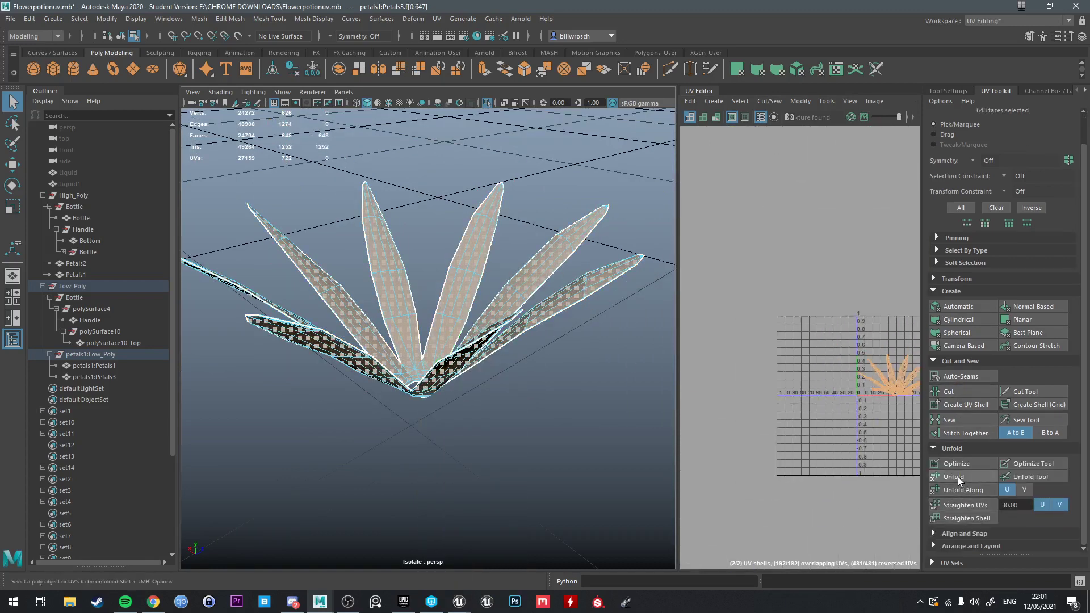
pyautogui.click(955, 477)
# Orient the two petal UV shells and lay them out within the UV tile.
pyautogui.scroll(-3, 964, 526)
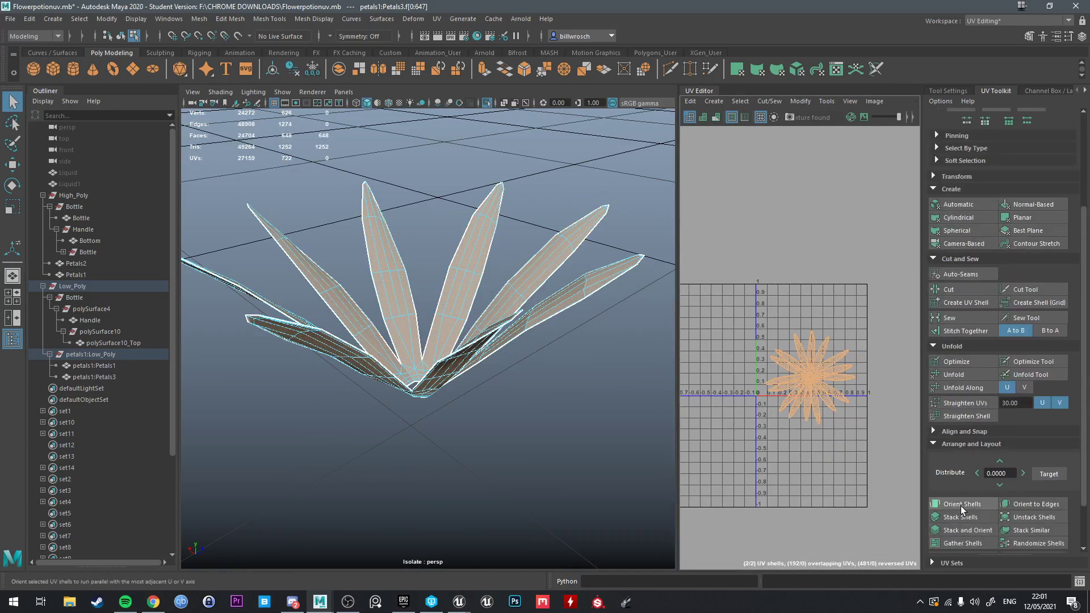
pyautogui.click(961, 504)
pyautogui.scroll(-2, 959, 511)
pyautogui.scroll(5, 812, 369)
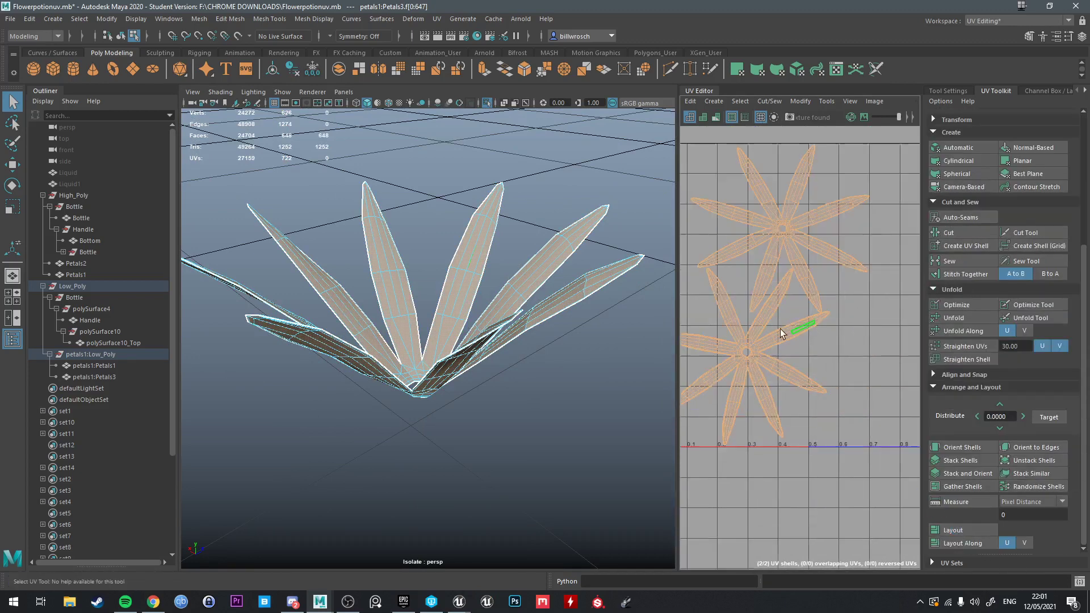
# Examine the two flower-shaped UV shells against the mesh around the centre hole.
pyautogui.keyDown('alt'); pyautogui.moveTo(534, 366); pyautogui.dragTo(525, 263); pyautogui.keyUp('alt')
pyautogui.scroll(-5, 822, 325)
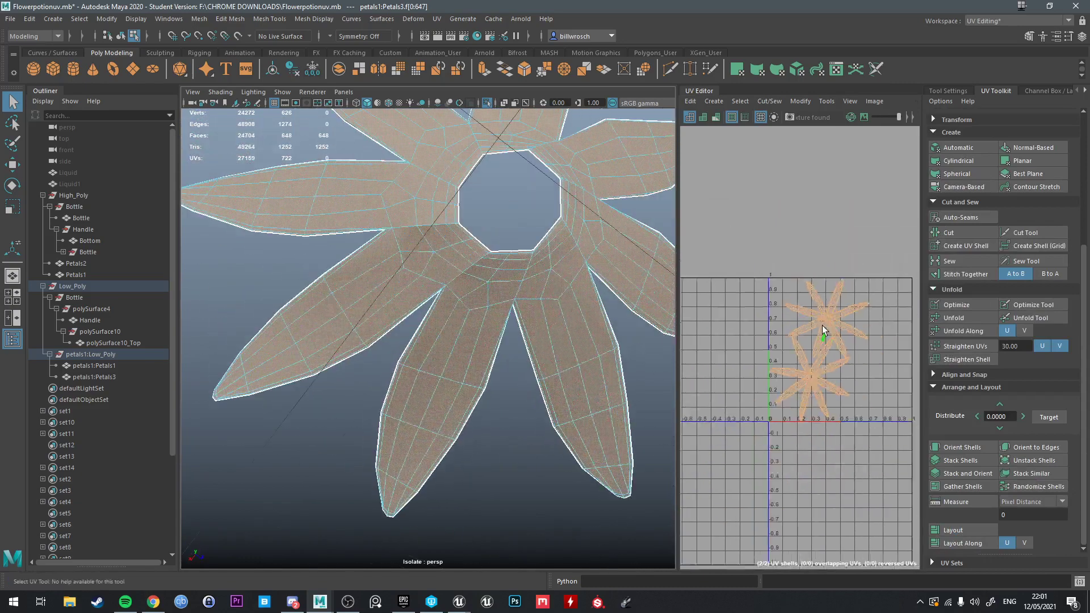
pyautogui.scroll(8, 823, 324)
pyautogui.keyDown('alt'); pyautogui.moveTo(846, 285); pyautogui.dragTo(737, 328, button='middle'); pyautogui.keyUp('alt')
pyautogui.scroll(-6, 778, 326)
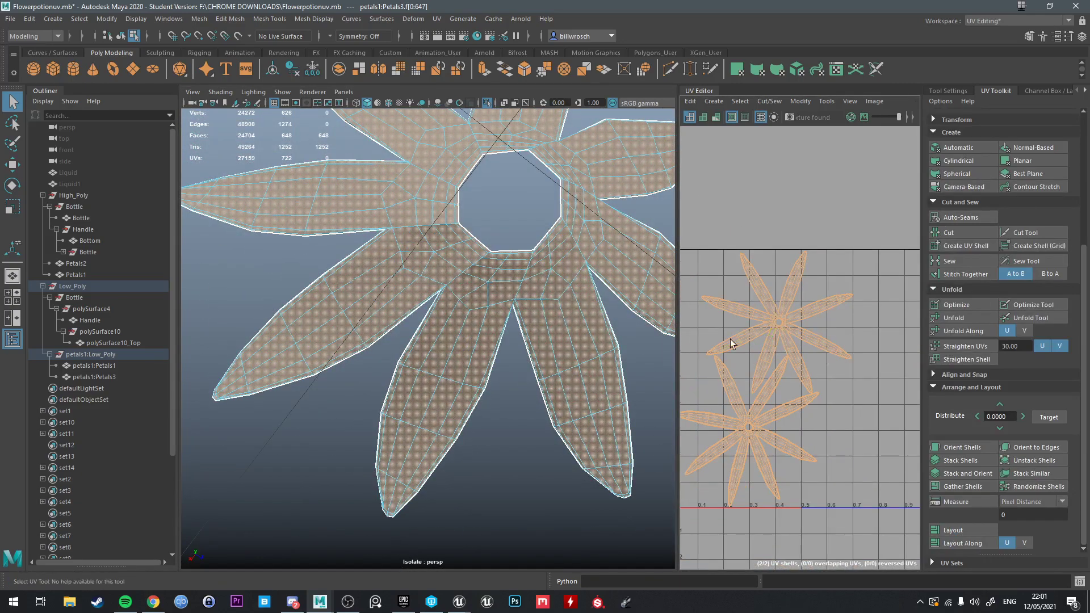
# Return to object selection and isolate the outer petals mesh in place of the inner one.
pyautogui.keyDown('alt'); pyautogui.moveTo(533, 284); pyautogui.dragTo(543, 302); pyautogui.keyUp('alt')
pyautogui.moveTo(543, 301); pyautogui.dragTo(597, 280, button='right')
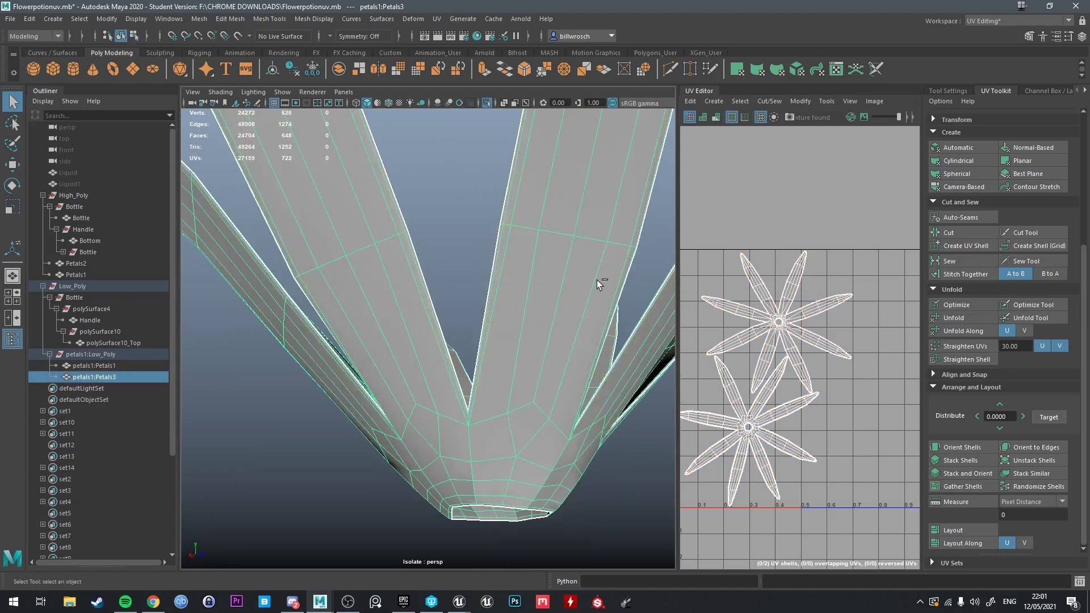
pyautogui.hotkey('ctrl', '1')
pyautogui.scroll(-8, 591, 289)
pyautogui.keyDown('alt'); pyautogui.moveTo(551, 353); pyautogui.dragTo(475, 275); pyautogui.keyUp('alt')
pyautogui.click(414, 390)
pyautogui.hotkey('ctrl', '1')
pyautogui.scroll(5, 453, 441)
pyautogui.scroll(4, 475, 274)
# Check individual faces around the centre hole and base of the outer petals with face selection.
pyautogui.moveTo(397, 288); pyautogui.dragTo(400, 333, button='right')
pyautogui.click(412, 352)
pyautogui.scroll(3, 406, 369)
pyautogui.keyDown('alt'); pyautogui.moveTo(395, 397); pyautogui.dragTo(433, 265); pyautogui.keyUp('alt')
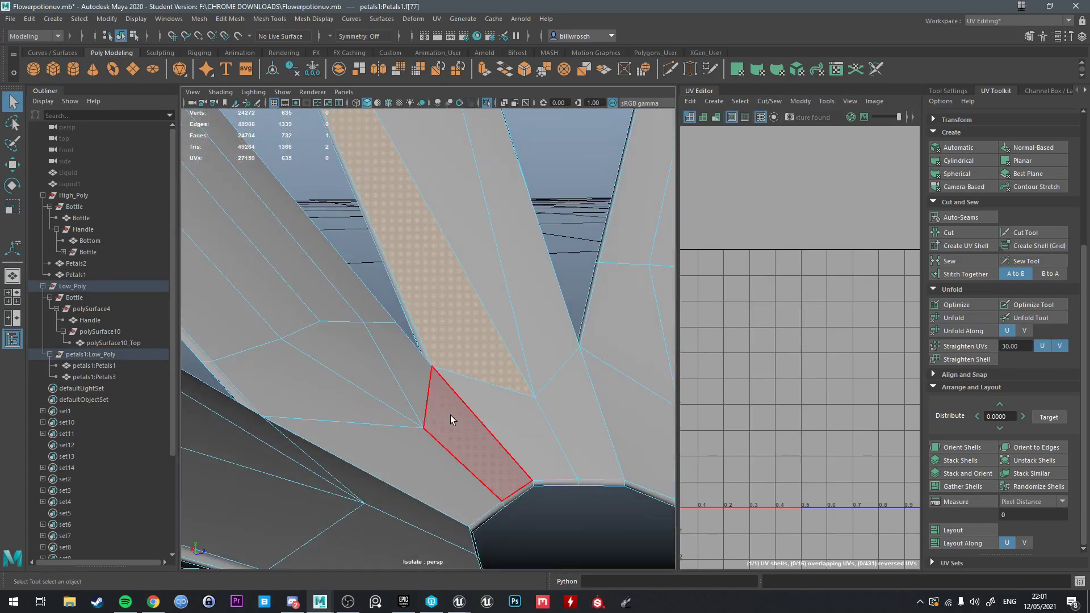
pyautogui.click(452, 414)
pyautogui.press('f')
pyautogui.keyDown('alt'); pyautogui.moveTo(454, 408); pyautogui.dragTo(438, 331); pyautogui.keyUp('alt')
pyautogui.click(445, 366)
# Isolate the inner petals mesh to compare its base with the outer one, and show the whole model again.
pyautogui.moveTo(439, 288); pyautogui.dragTo(492, 248, button='right')
pyautogui.hotkey('ctrl', '1')
pyautogui.keyDown('alt'); pyautogui.moveTo(471, 301); pyautogui.dragTo(467, 250); pyautogui.keyUp('alt')
pyautogui.click(465, 294)
pyautogui.hotkey('ctrl', '1')
pyautogui.keyDown('alt'); pyautogui.moveTo(671, 379); pyautogui.dragTo(518, 367); pyautogui.keyUp('alt')
pyautogui.hotkey('ctrl', '1')
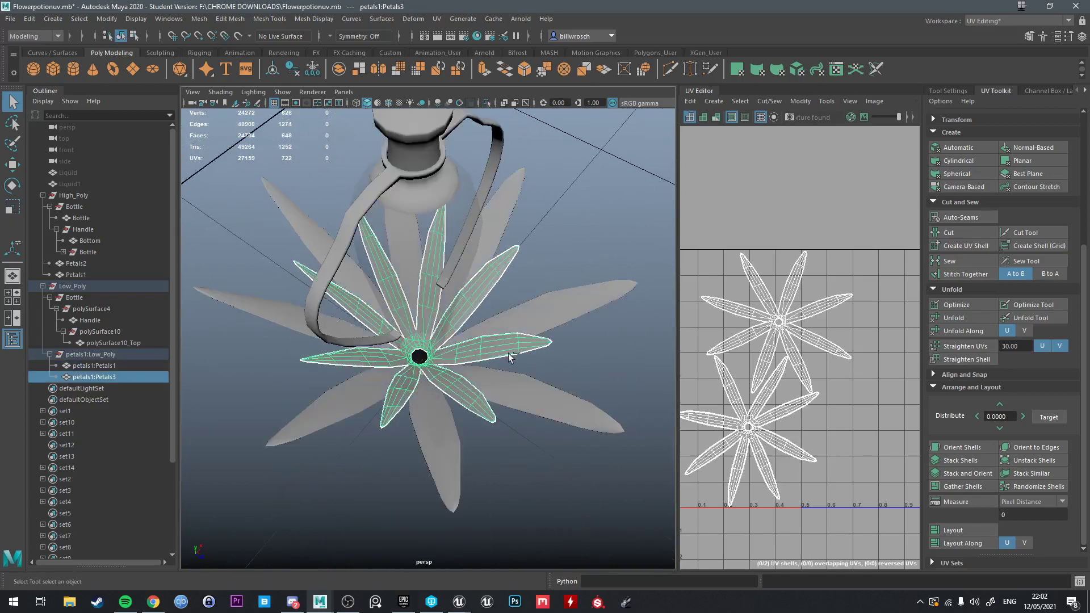
# Isolate the outer petals mesh again, and leave component selection.
pyautogui.click(546, 326)
pyautogui.click(467, 296)
pyautogui.keyDown('alt'); pyautogui.moveTo(494, 360); pyautogui.dragTo(514, 416); pyautogui.keyUp('alt')
pyautogui.scroll(5, 494, 375)
pyautogui.keyDown('alt'); pyautogui.moveTo(439, 407); pyautogui.dragTo(428, 329); pyautogui.keyUp('alt')
pyautogui.click(432, 397)
pyautogui.hotkey('ctrl', '1')
pyautogui.moveTo(440, 295); pyautogui.dragTo(441, 305, button='right')
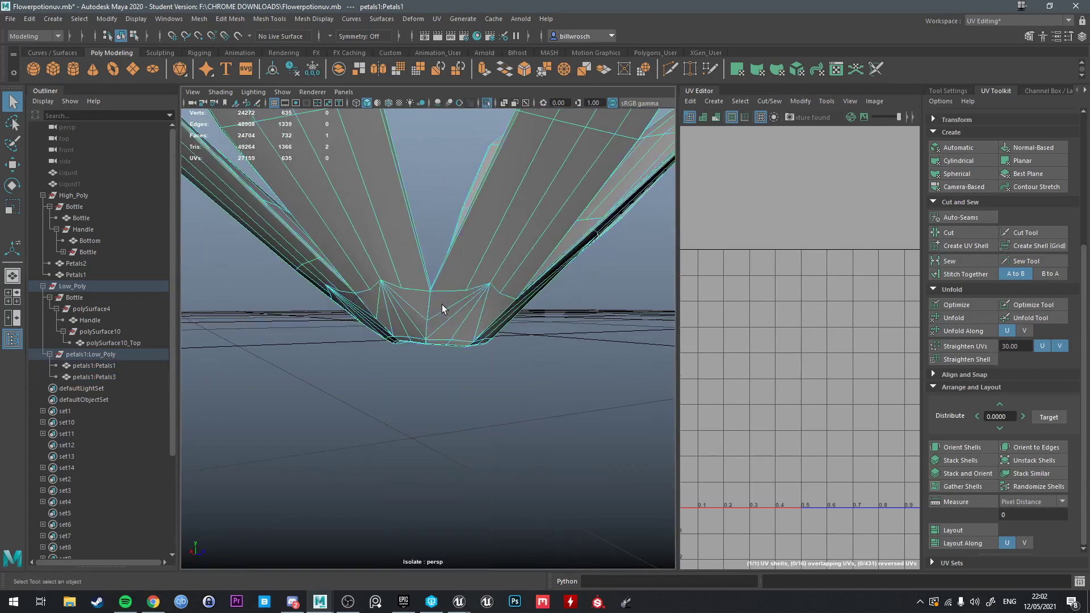
pyautogui.moveTo(480, 258); pyautogui.dragTo(523, 236, button='right')
# Inspect the underside and base of the outer petals in vertex face display.
pyautogui.keyDown('alt'); pyautogui.moveTo(514, 244); pyautogui.dragTo(465, 298); pyautogui.keyUp('alt')
pyautogui.moveTo(465, 298); pyautogui.dragTo(466, 298, button='right')
pyautogui.keyDown('alt'); pyautogui.moveTo(466, 298); pyautogui.dragTo(440, 282); pyautogui.keyUp('alt')
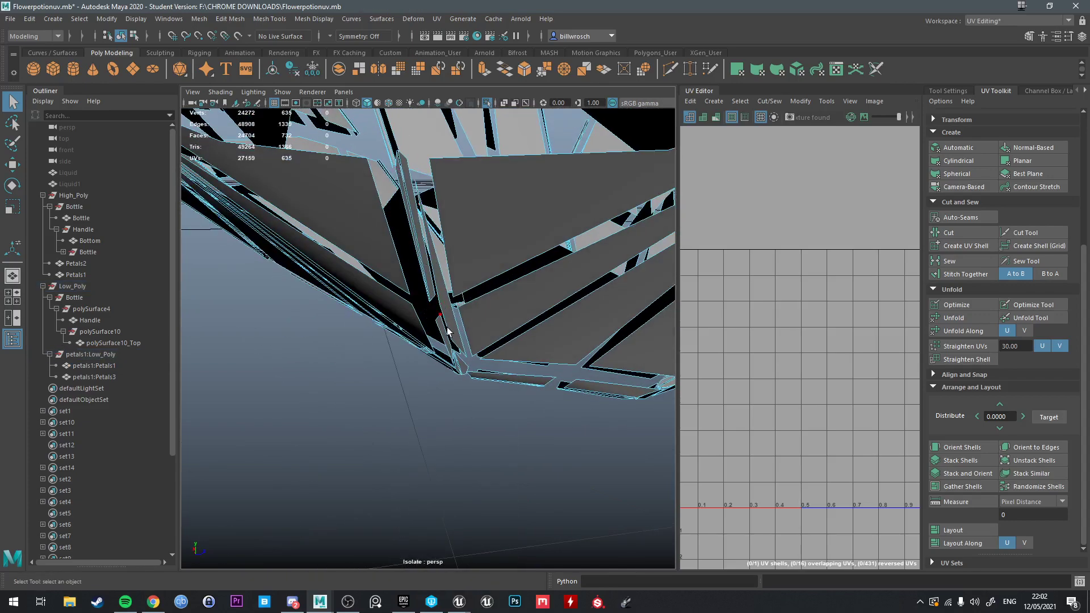
pyautogui.keyDown('alt'); pyautogui.moveTo(461, 338); pyautogui.dragTo(443, 346); pyautogui.keyUp('alt')
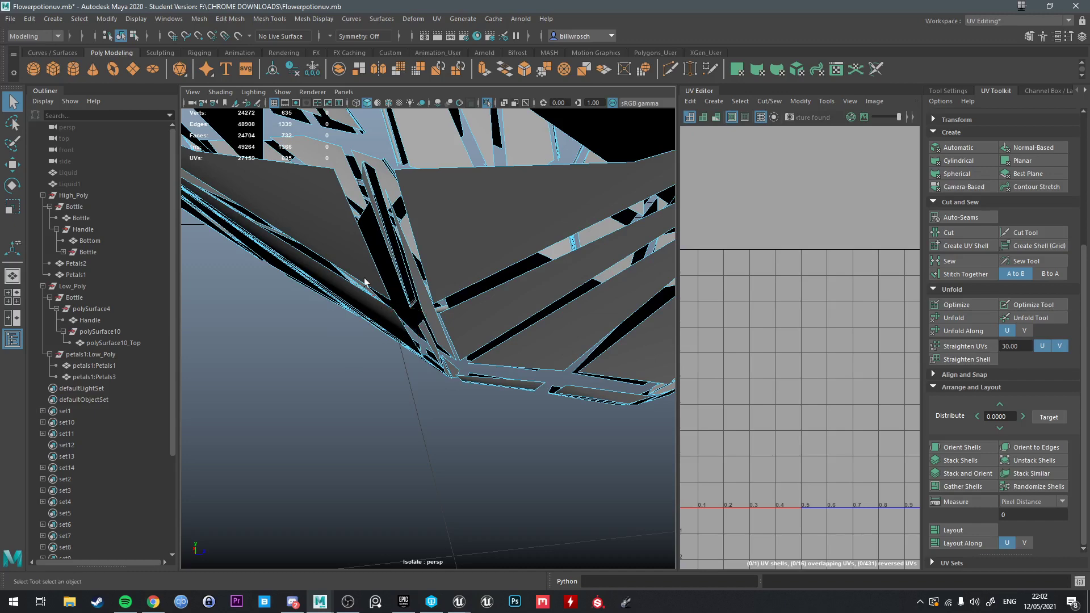
pyautogui.keyDown('alt'); pyautogui.moveTo(433, 264); pyautogui.dragTo(494, 292); pyautogui.keyUp('alt')
pyautogui.keyDown('alt'); pyautogui.moveTo(490, 225); pyautogui.dragTo(498, 440); pyautogui.keyUp('alt')
pyautogui.keyDown('alt'); pyautogui.moveTo(498, 440); pyautogui.dragTo(475, 465, button='middle'); pyautogui.keyUp('alt')
pyautogui.keyDown('alt'); pyautogui.moveTo(475, 464); pyautogui.dragTo(485, 317); pyautogui.keyUp('alt')
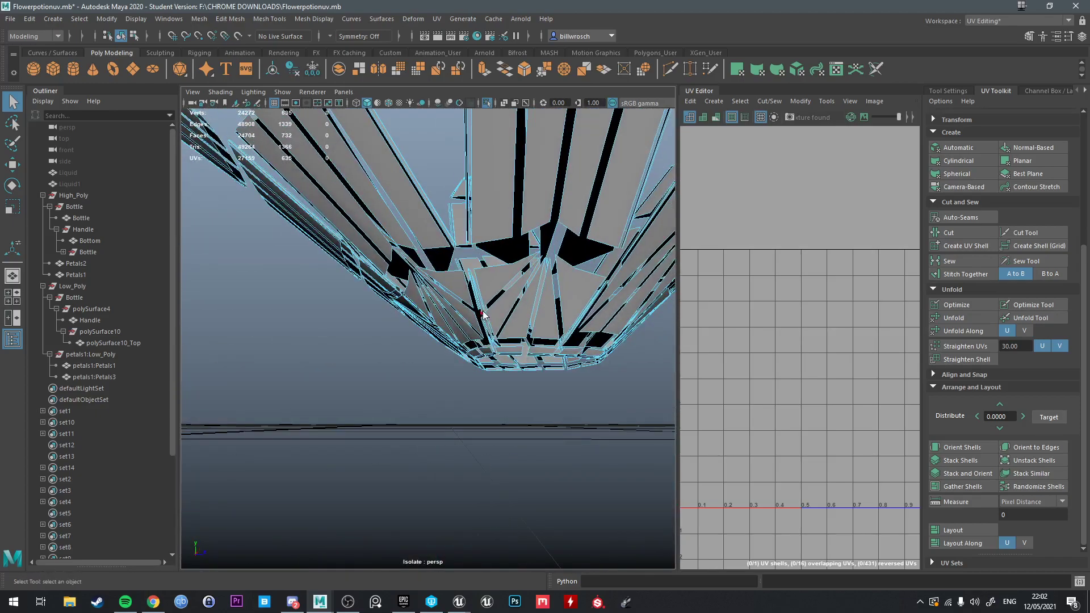
# Switch to vertex selection and review the outer petals' vertices from the base to the tips.
pyautogui.moveTo(483, 316); pyautogui.dragTo(471, 314, button='right')
pyautogui.click(538, 318)
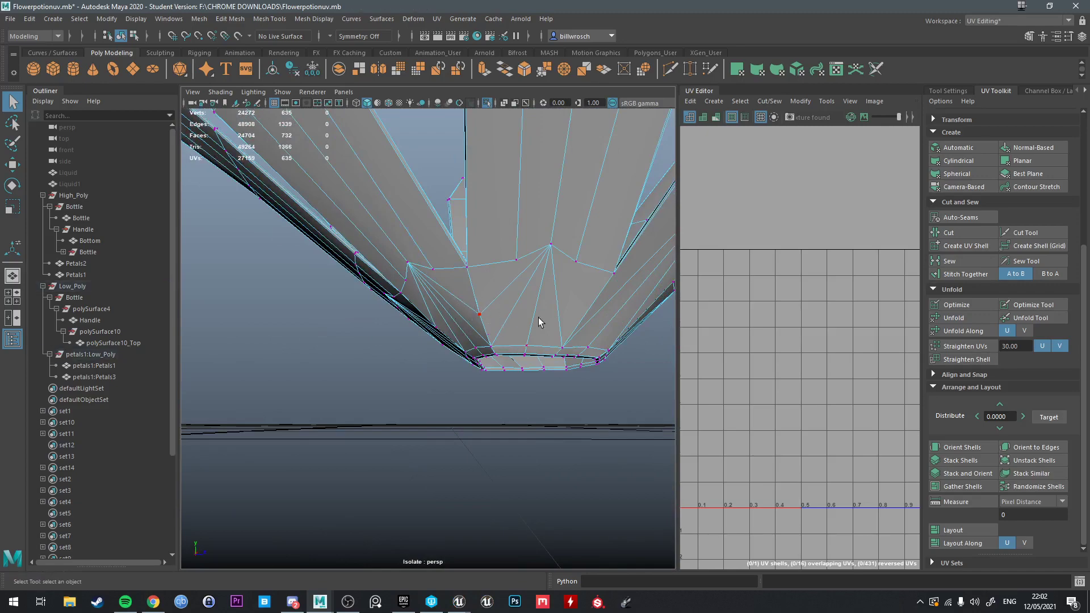
pyautogui.keyDown('alt'); pyautogui.moveTo(538, 318); pyautogui.dragTo(482, 356); pyautogui.keyUp('alt')
pyautogui.scroll(-3, 513, 389)
pyautogui.keyDown('alt'); pyautogui.moveTo(482, 357); pyautogui.dragTo(459, 361, button='middle'); pyautogui.keyUp('alt')
pyautogui.moveTo(460, 361)
pyautogui.keyDown('alt'); pyautogui.mouseDown()
pyautogui.moveTo(534, 331)
pyautogui.moveTo(460, 369)
pyautogui.mouseUp(); pyautogui.keyUp('alt')
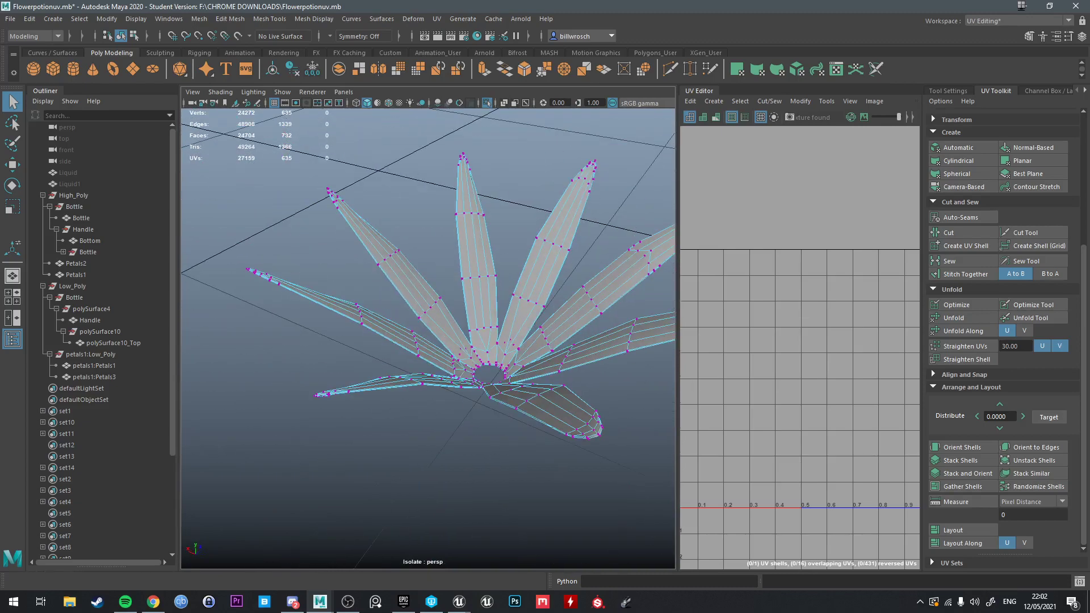